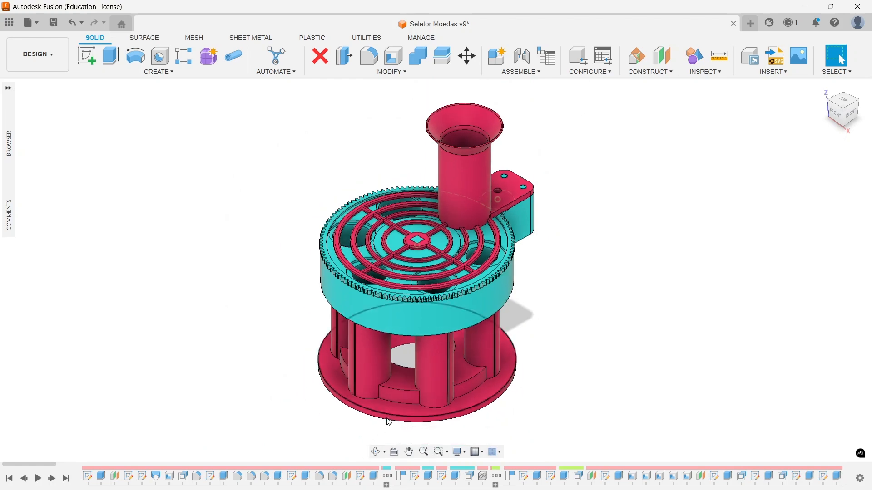
Step: Examine the coin sorter assembly from above, from the side and from below, including the motor recess
click(376, 452)
drag(467, 304, 473, 321)
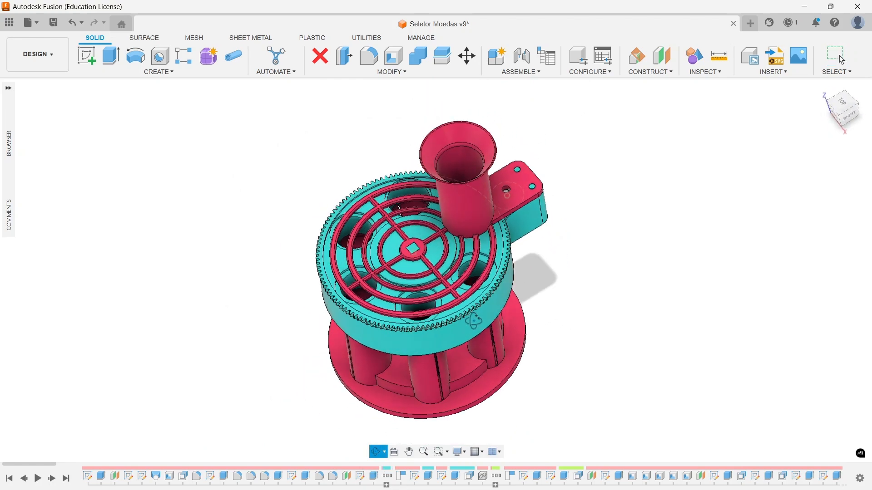
drag(544, 323, 519, 320)
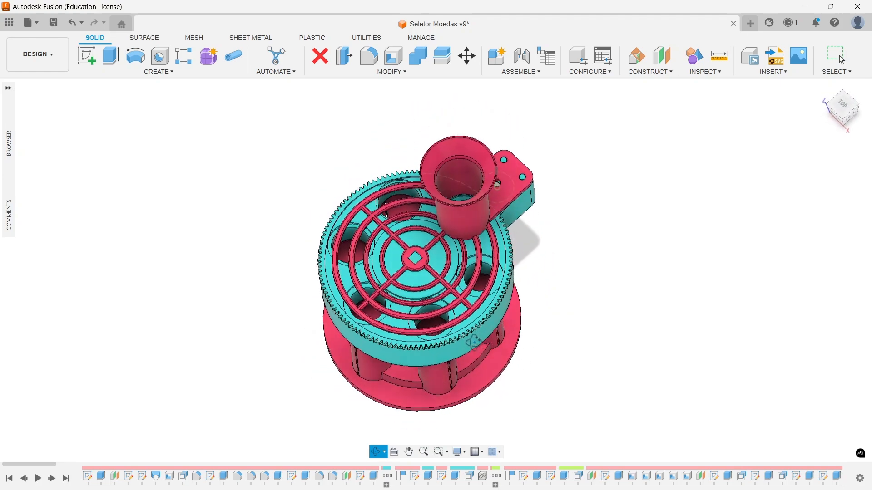
drag(474, 341, 483, 302)
drag(488, 258, 482, 338)
scroll(486, 253, up, 3)
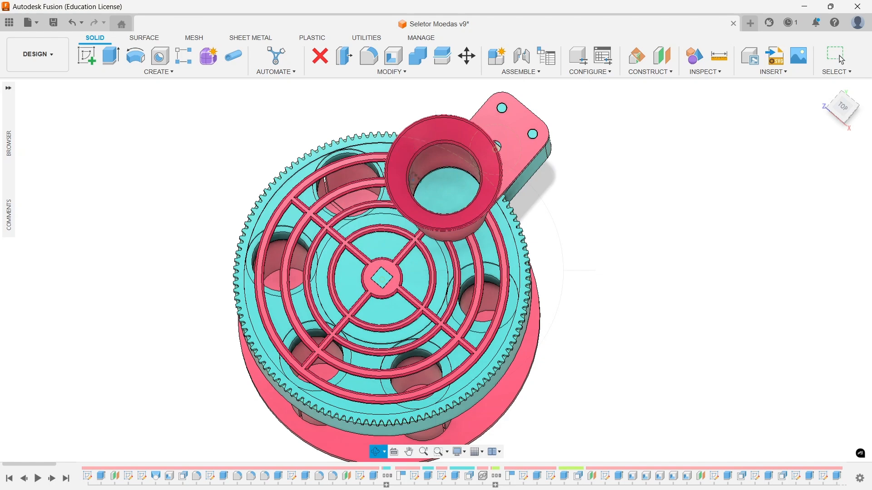
drag(477, 316, 452, 231)
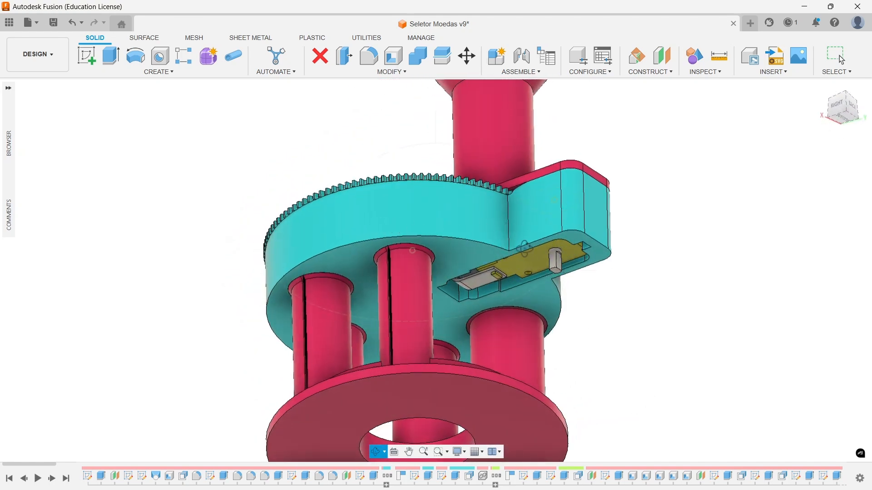
drag(558, 248, 574, 263)
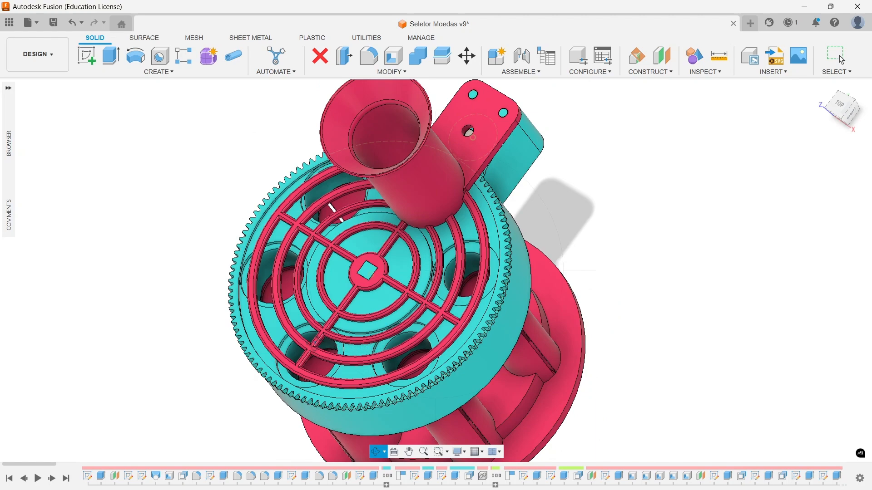
drag(300, 323, 336, 301)
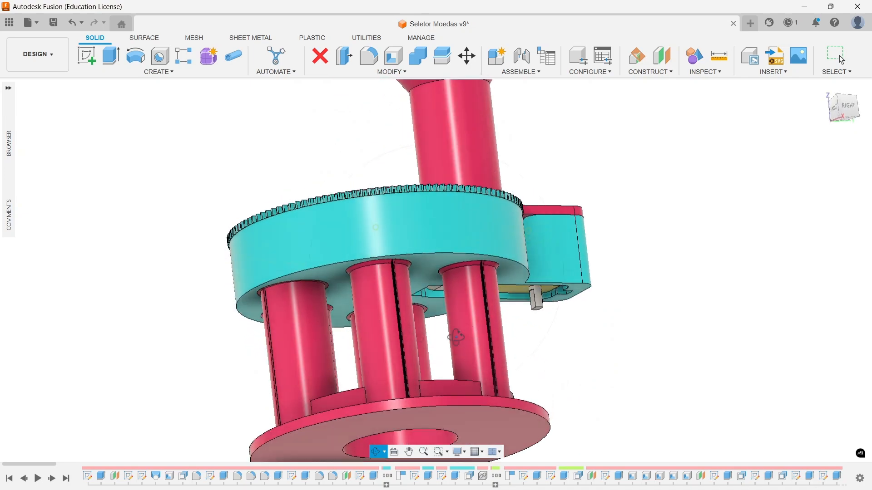
drag(310, 342, 385, 235)
mouse_move(431, 302)
mouse_down()
mouse_move(466, 342)
mouse_move(439, 287)
mouse_up()
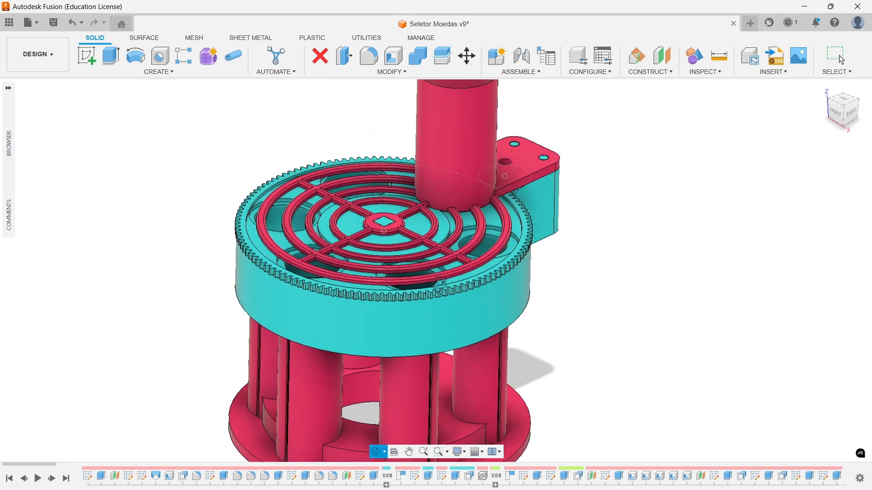
scroll(467, 329, down, 3)
key(Escape)
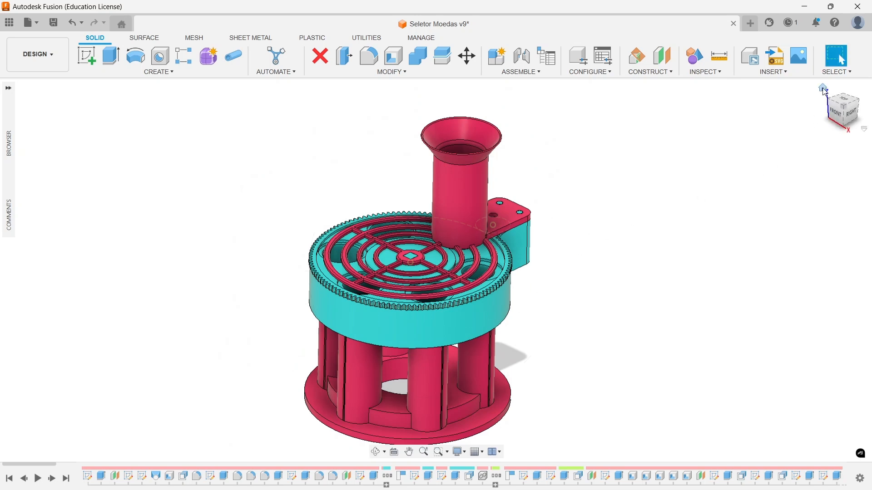
Step: Restore the home view, inspect the funnel tube, and hide the magazine body and both spur gears to expose the motor base
click(822, 88)
scroll(445, 301, up, 5)
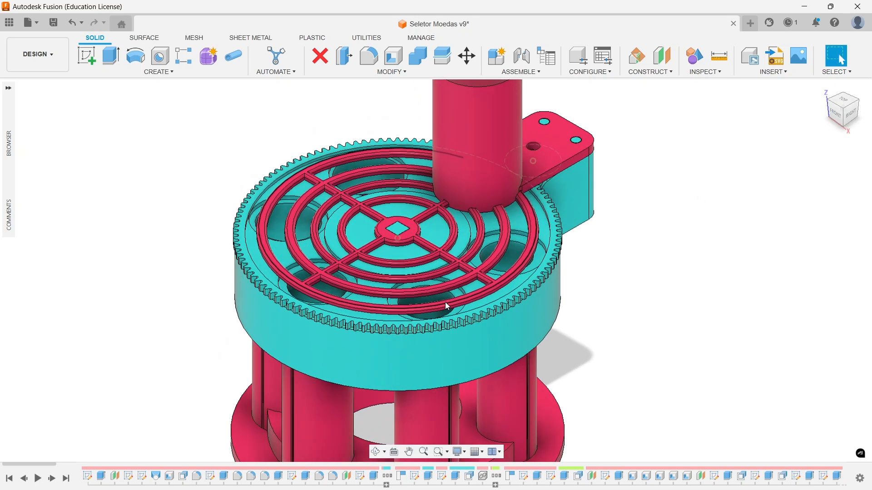
scroll(479, 191, down, 5)
scroll(475, 192, up, 4)
click(475, 192)
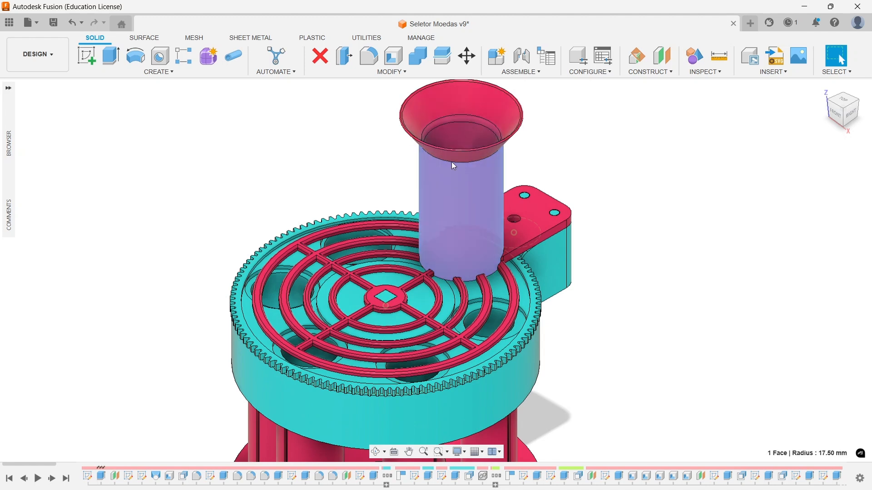
click(8, 88)
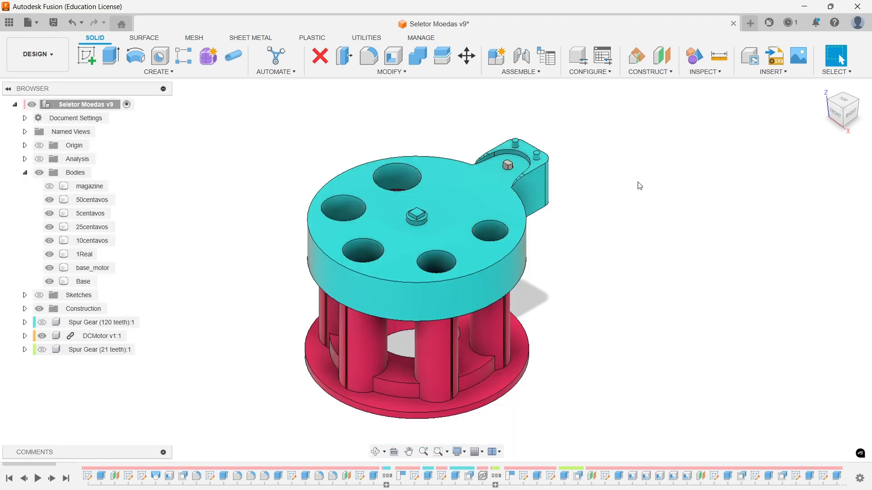
Step: Create a new design and sketch a 127 mm diameter circle centred on the origin of the horizontal plane
click(748, 27)
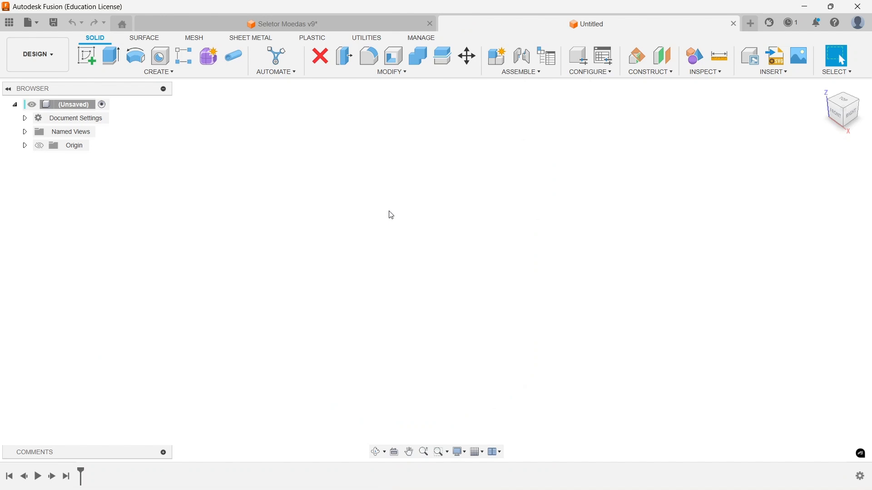
click(86, 58)
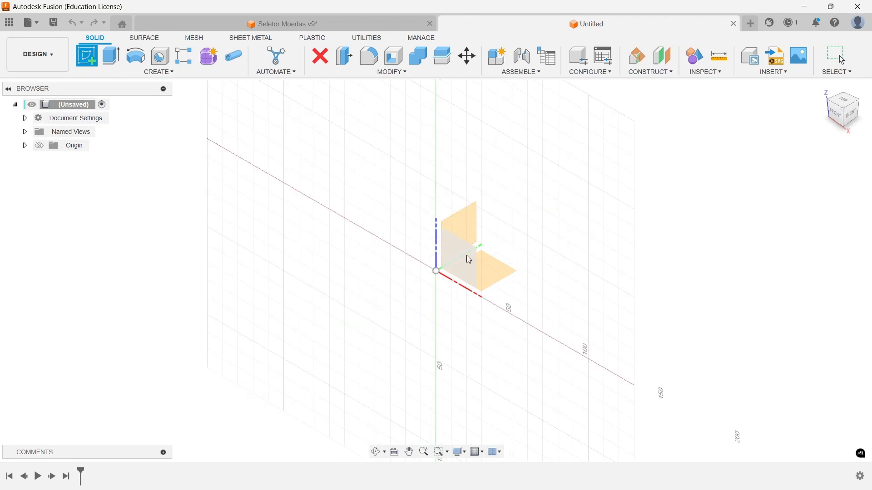
click(491, 268)
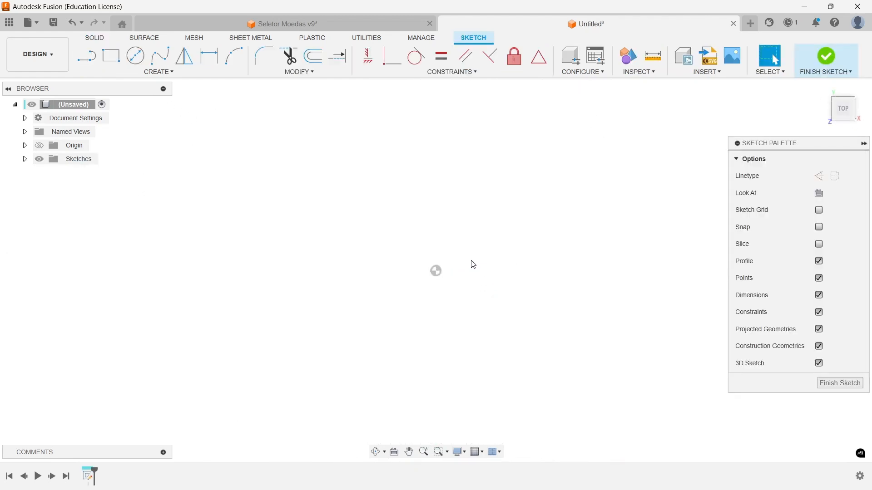
key(c)
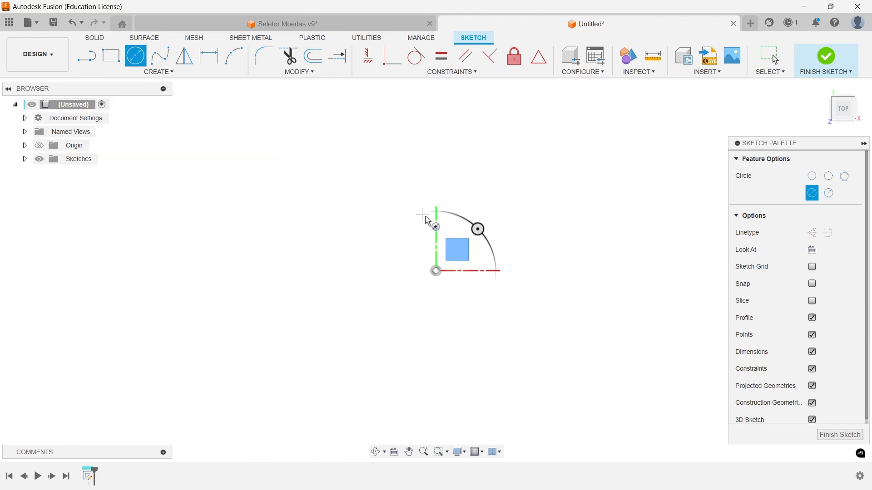
click(436, 271)
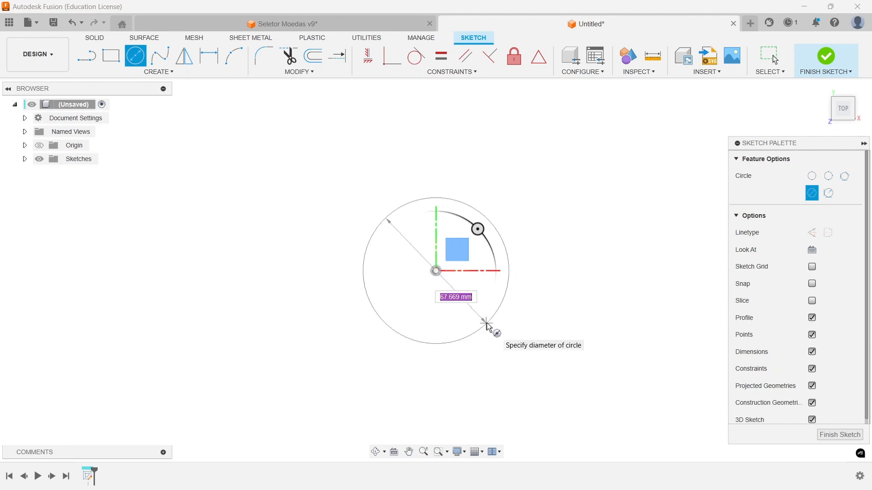
text(127)
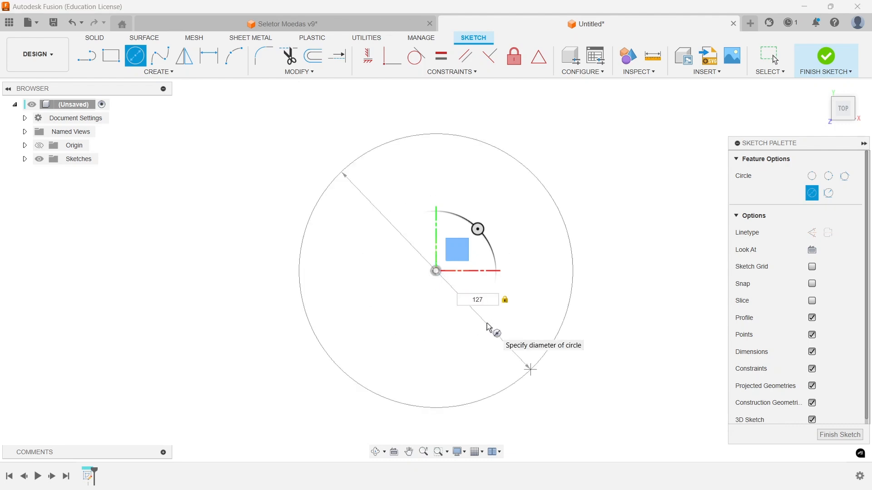
key(Return)
key(Escape)
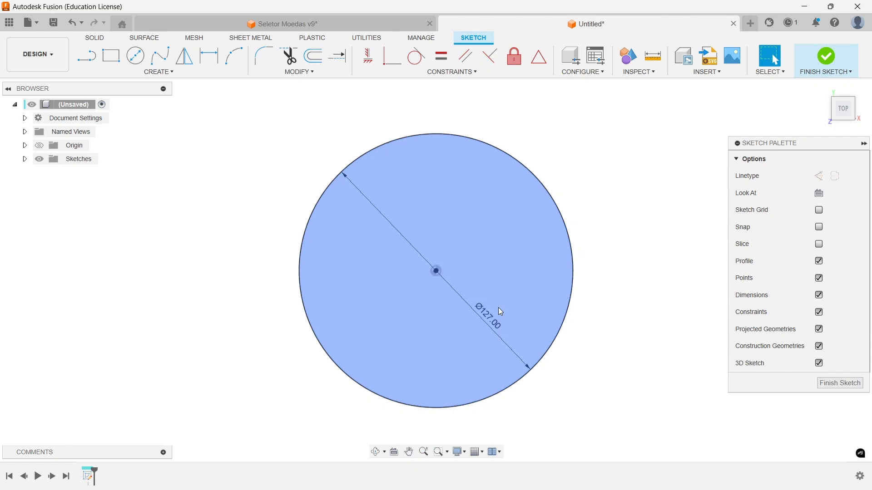
Step: Add a 66 × 31.5 mm center rectangle centred where the circle crosses the positive X axis, and finish the sketch
click(111, 56)
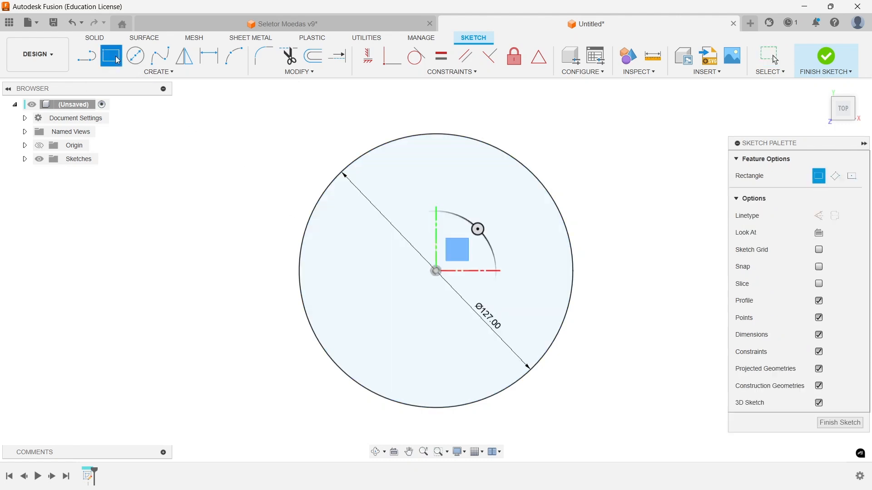
click(852, 177)
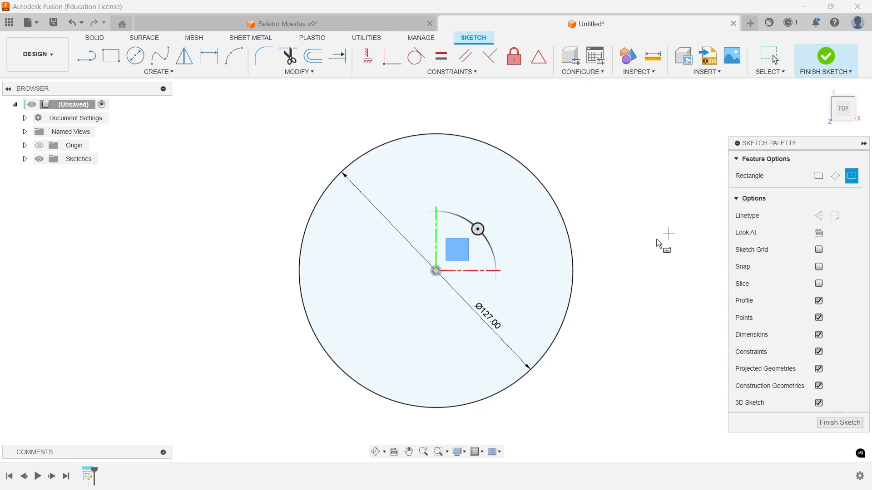
click(572, 272)
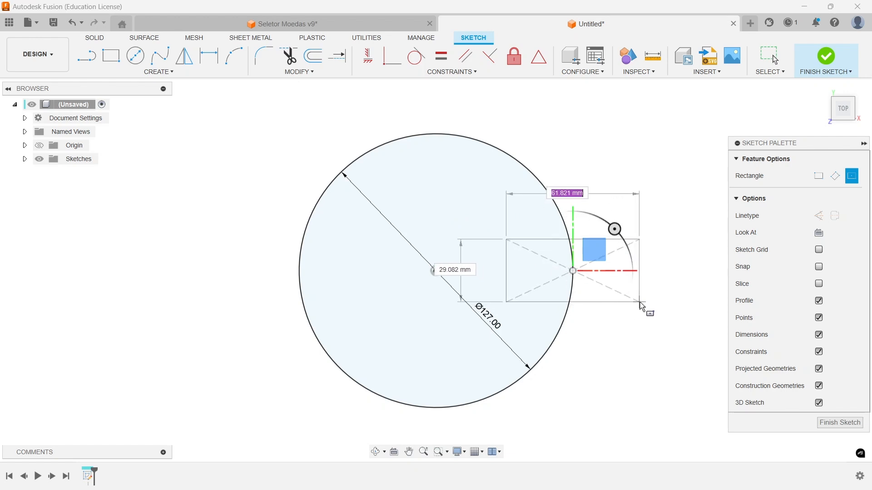
text(66)
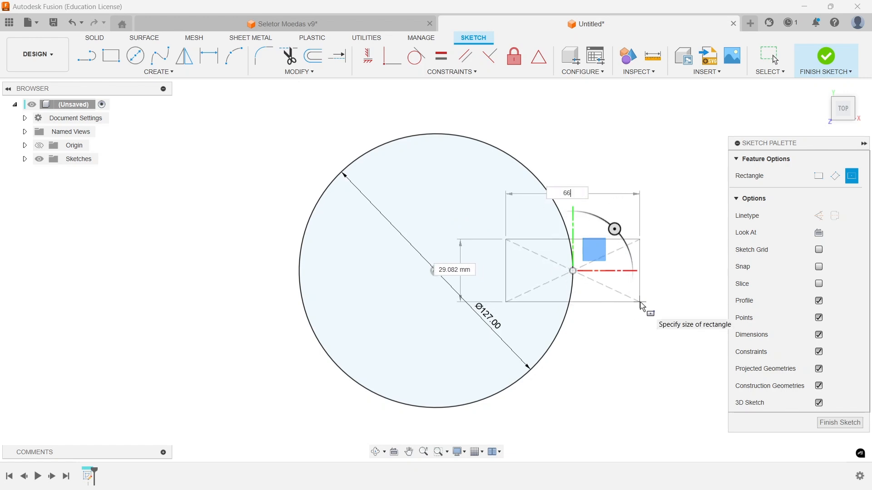
key(Tab)
text(3)
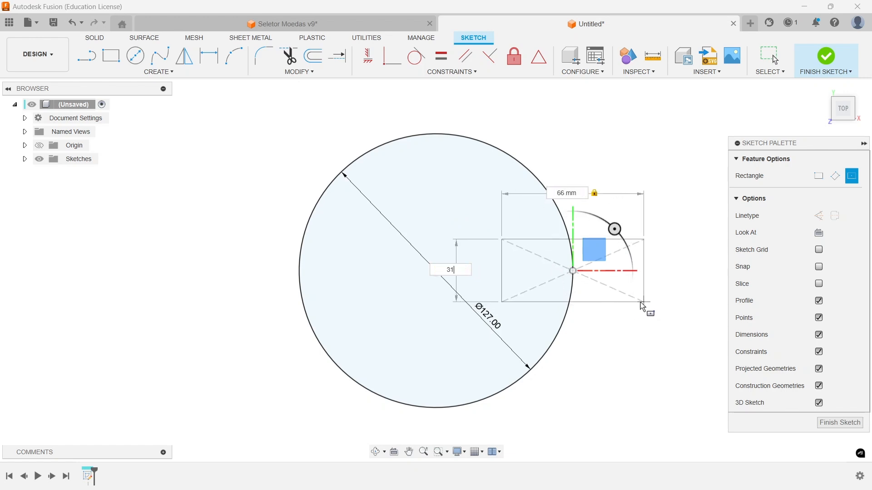
key(Return)
key(Escape)
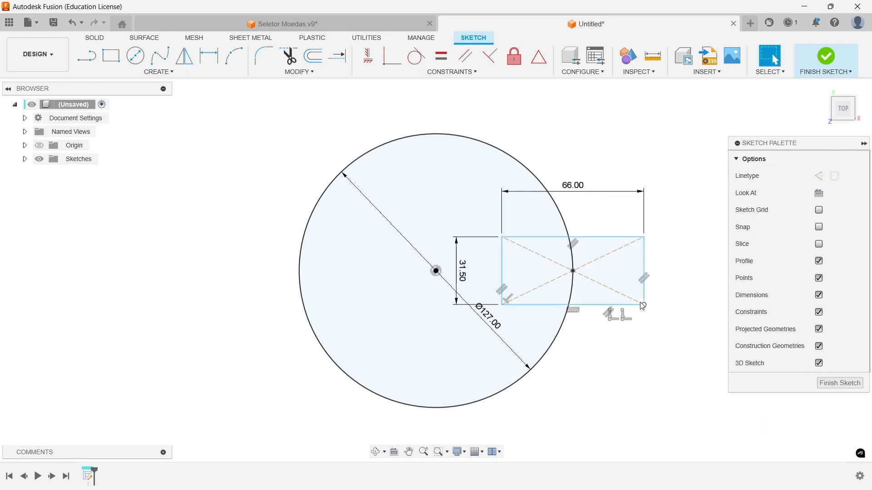
click(618, 274)
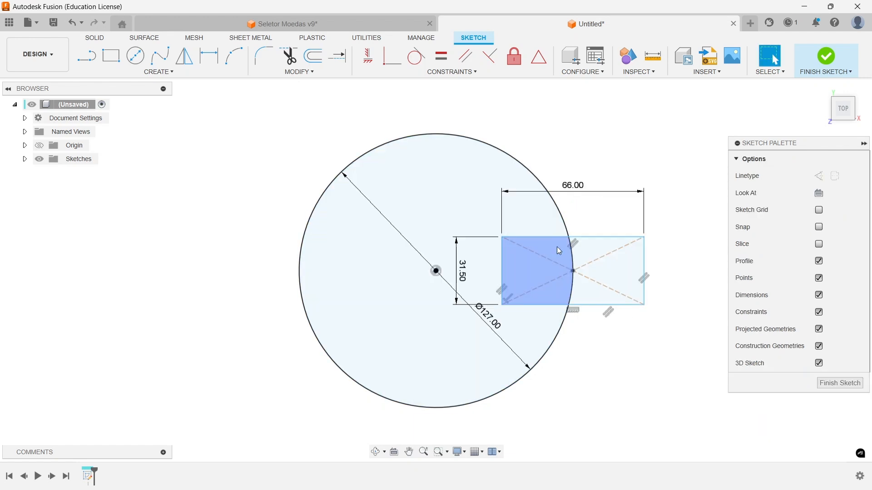
click(826, 58)
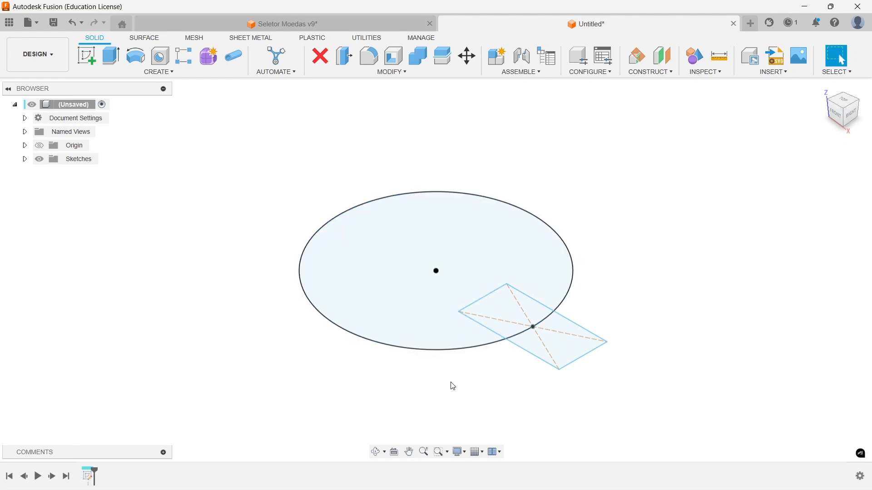
Step: Extrude all three profiles of the circle and rectangle 34.40 mm upward as a new body
click(110, 56)
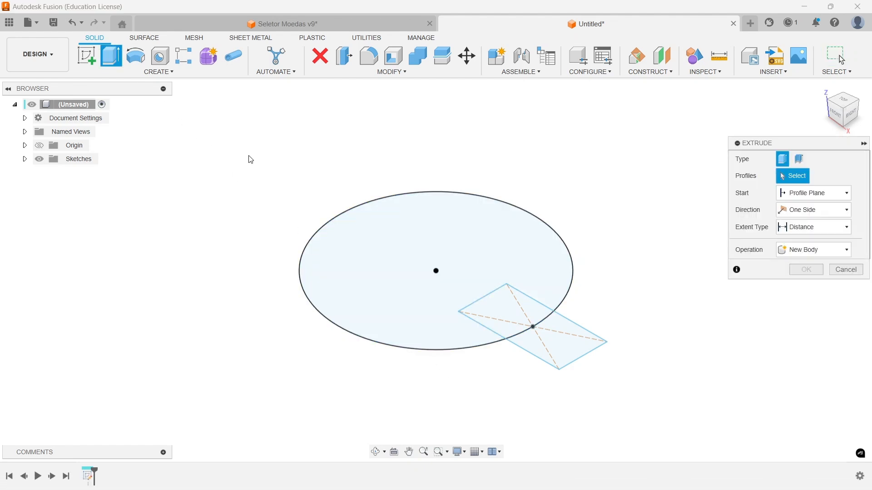
click(373, 244)
click(484, 301)
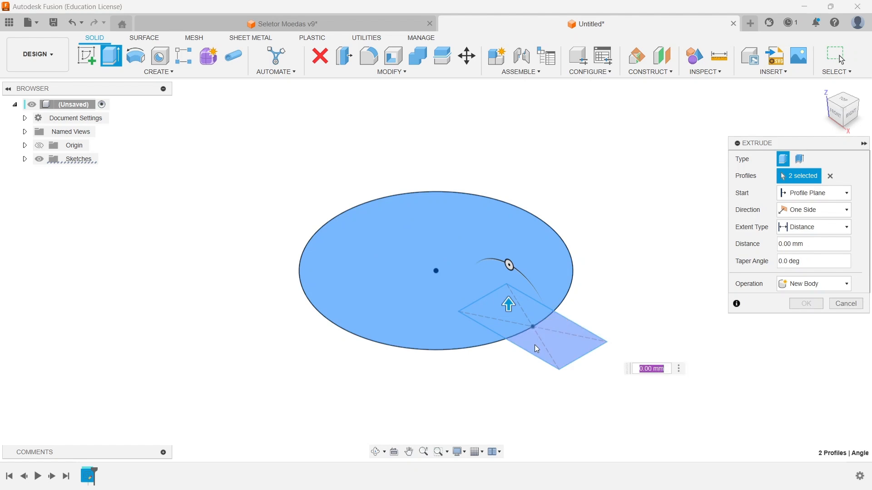
click(535, 345)
text(34,40)
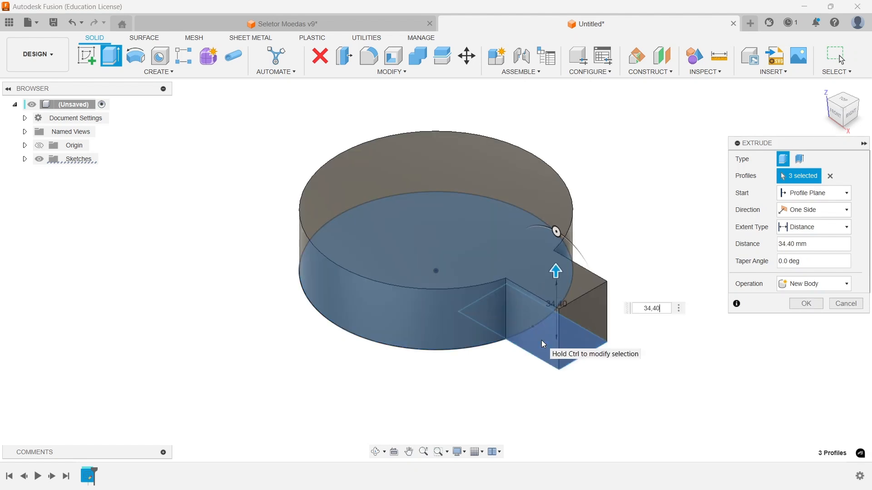
key(Return)
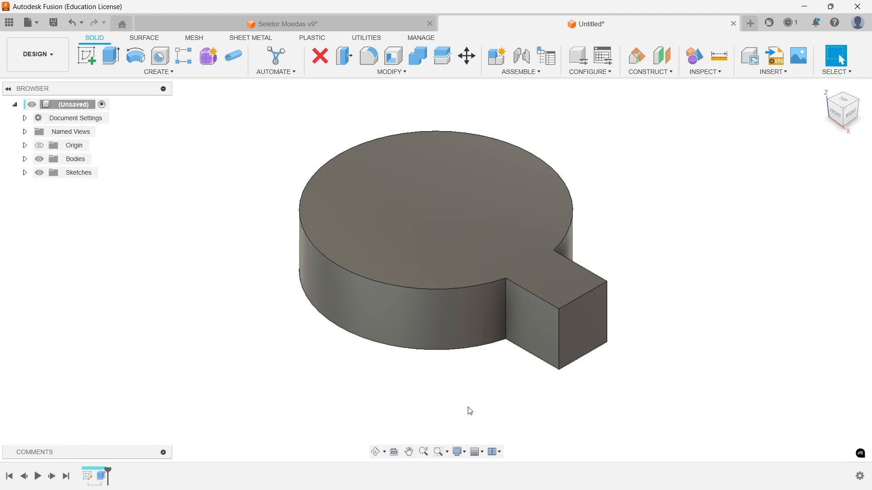
Step: Fillet the two outer vertical edges of the rectangular arm with a 4 mm radius
click(369, 56)
click(556, 322)
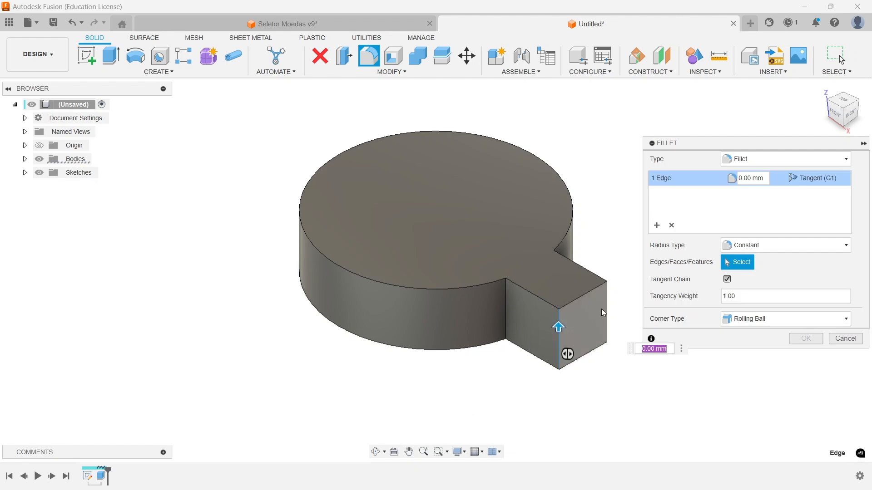
click(608, 301)
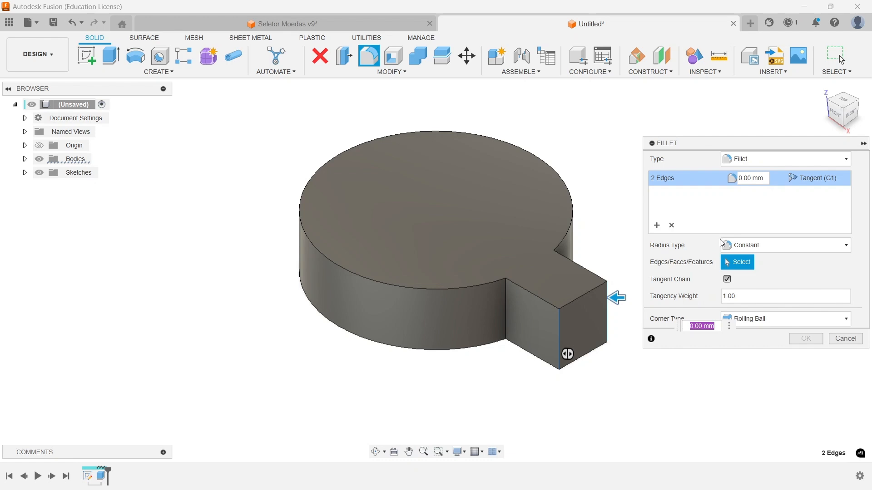
text(4)
key(Return)
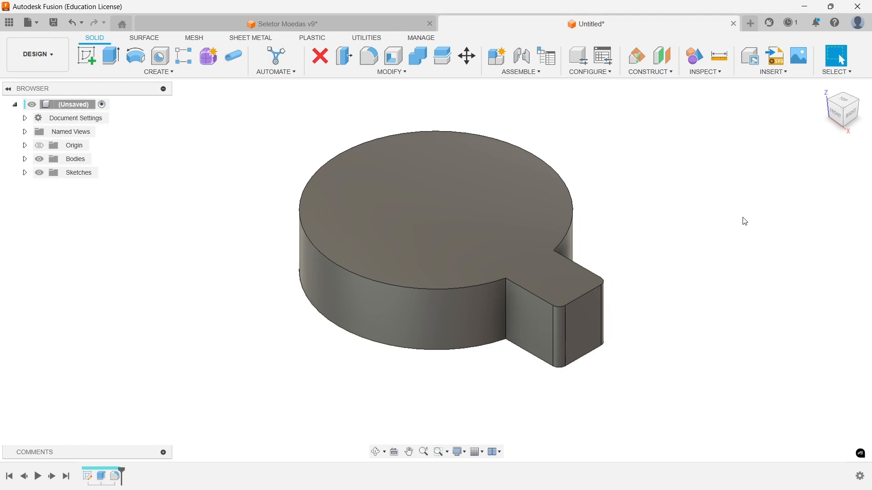
Step: Sketch a 127 mm diameter circle centred on the origin on the body's upper face, and finish the sketch
click(91, 58)
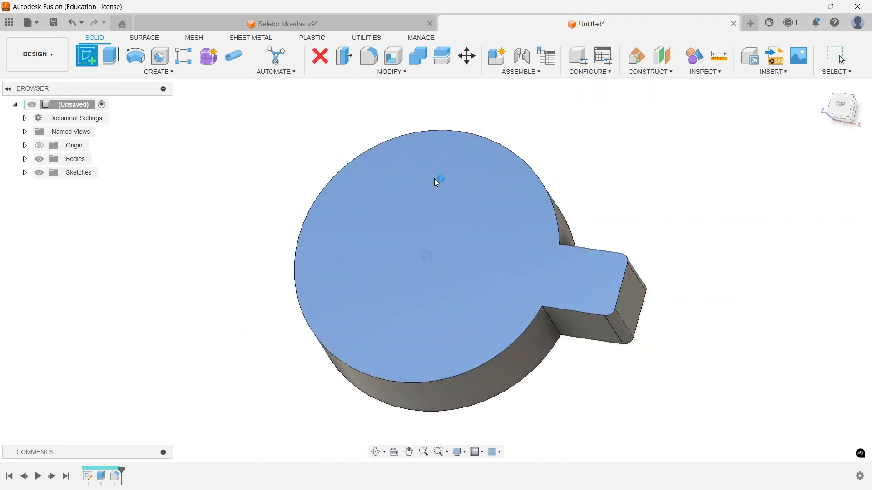
click(434, 179)
key(c)
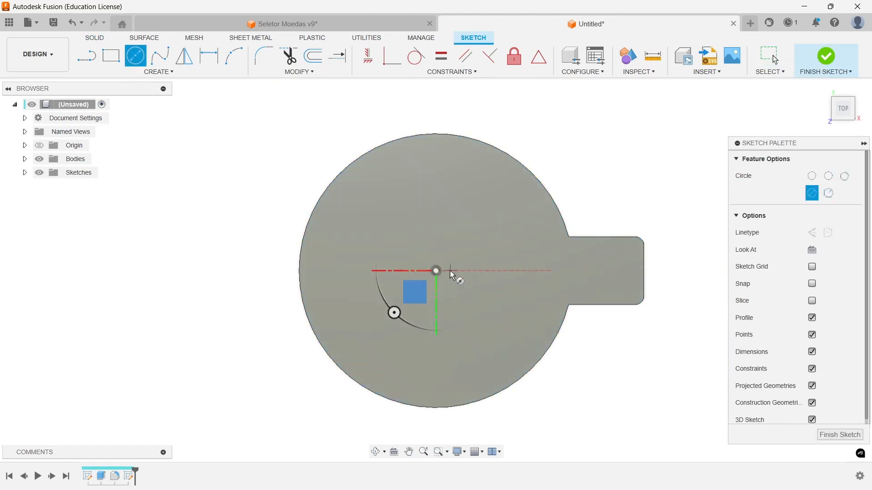
click(436, 271)
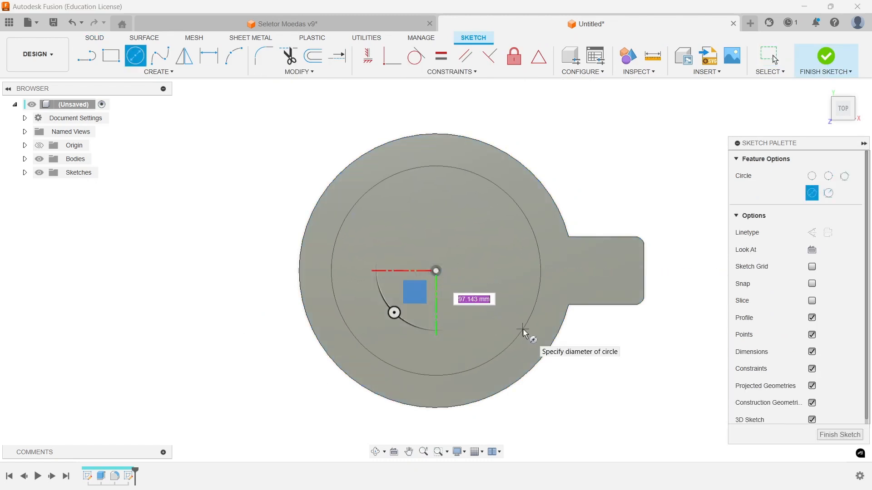
text(127)
key(Tab)
key(Return)
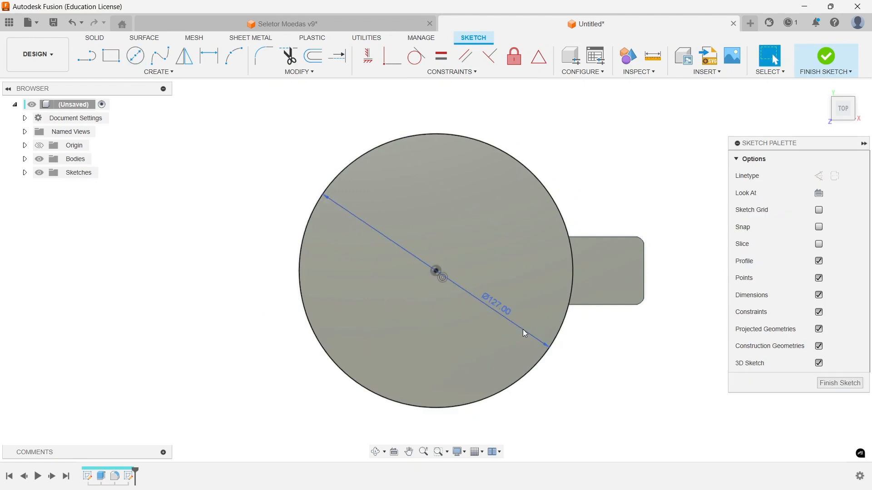
click(826, 59)
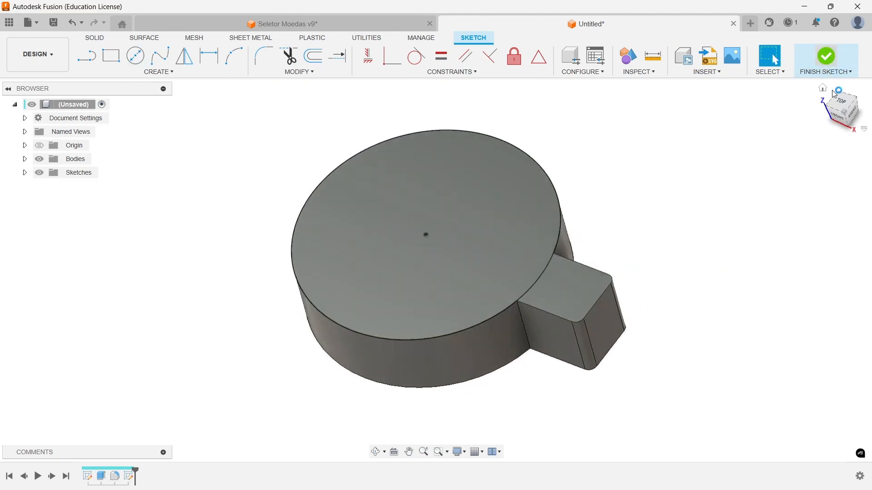
Step: Extrude the circular profile -3 mm as a cut, lowering the round body's upper face below the arm
click(502, 212)
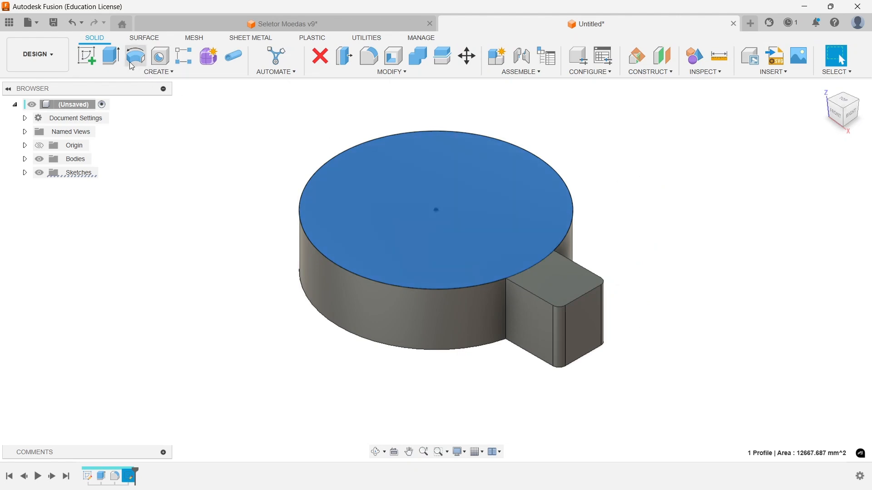
click(111, 55)
key(BackSpace)
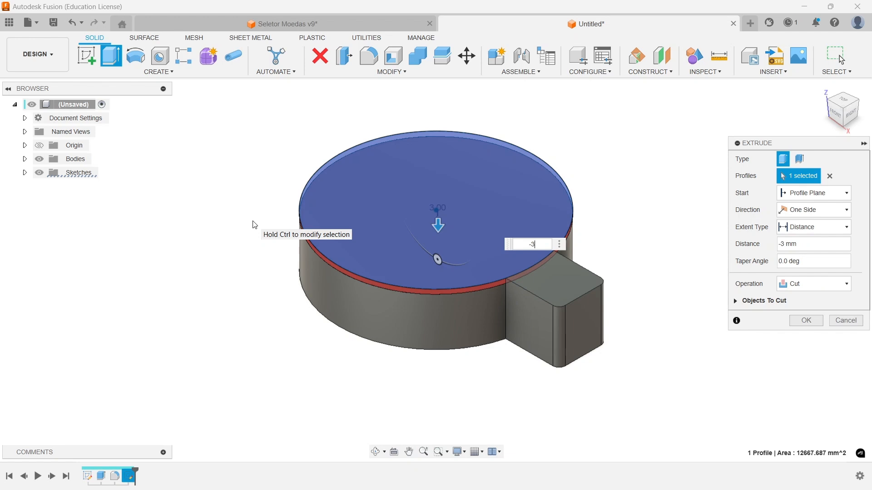
key(Return)
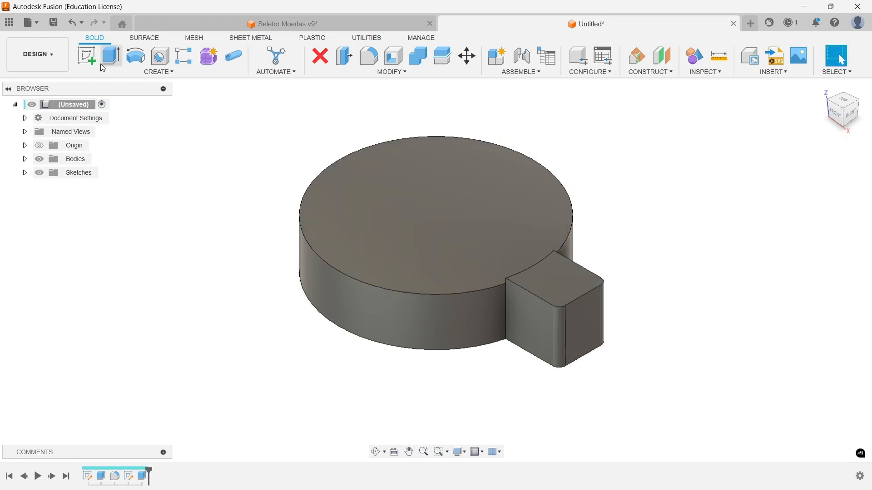
Step: Sketch a 2 × 3 mm rectangle on the arm's front side face from its upper inner corner, and finish the sketch
click(91, 57)
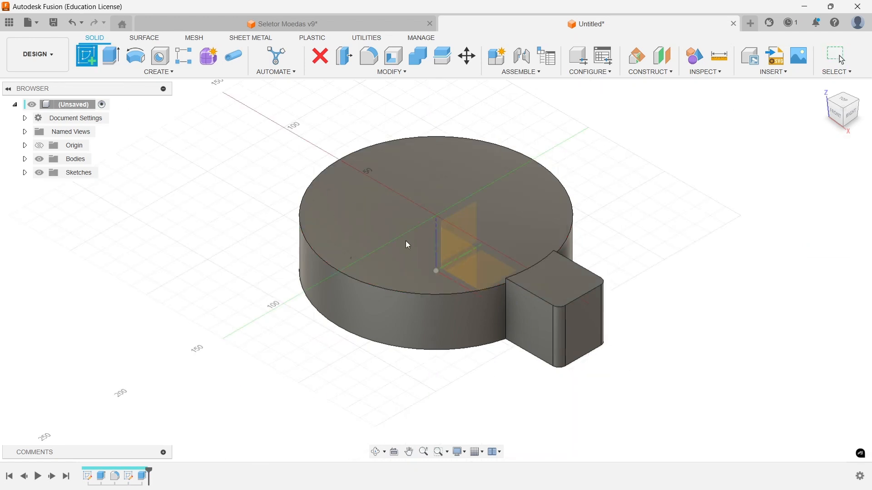
click(521, 302)
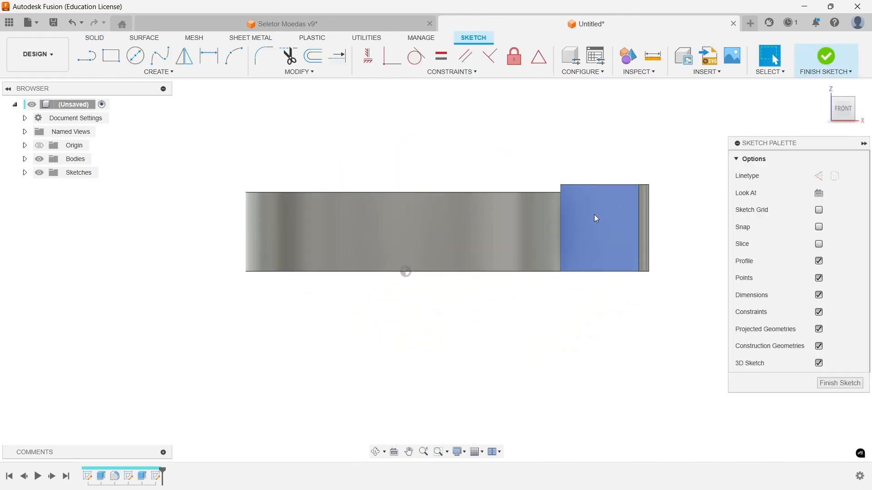
scroll(586, 191, up, 5)
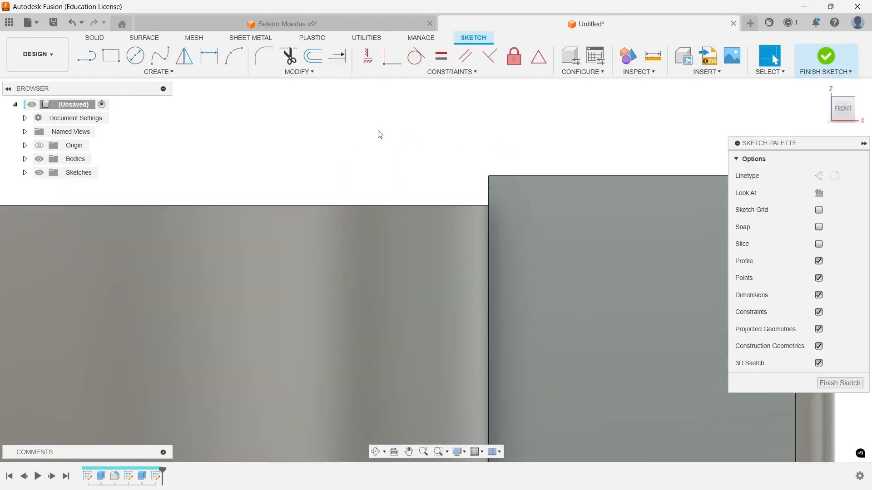
key(r)
scroll(544, 155, up, 2)
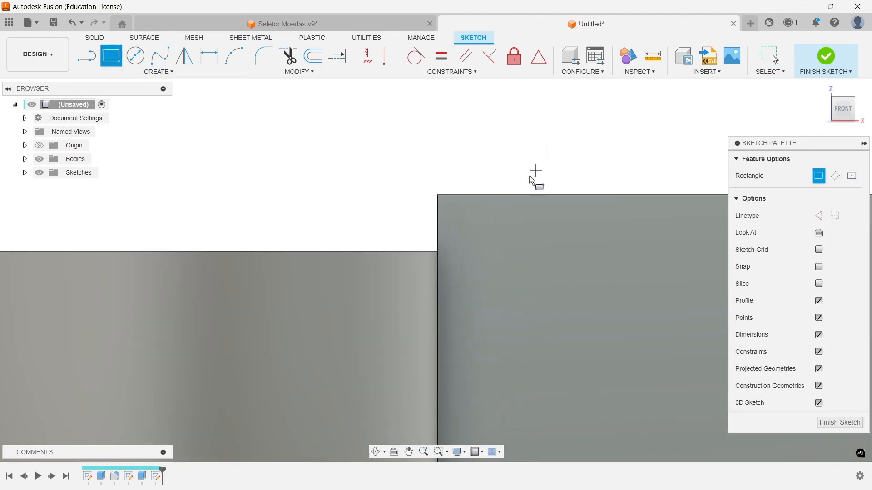
click(438, 196)
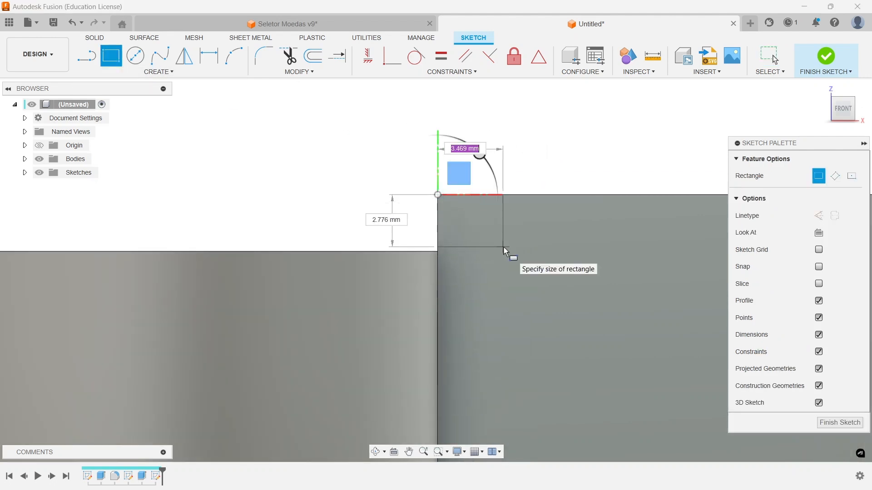
text(2)
key(Tab)
text(3)
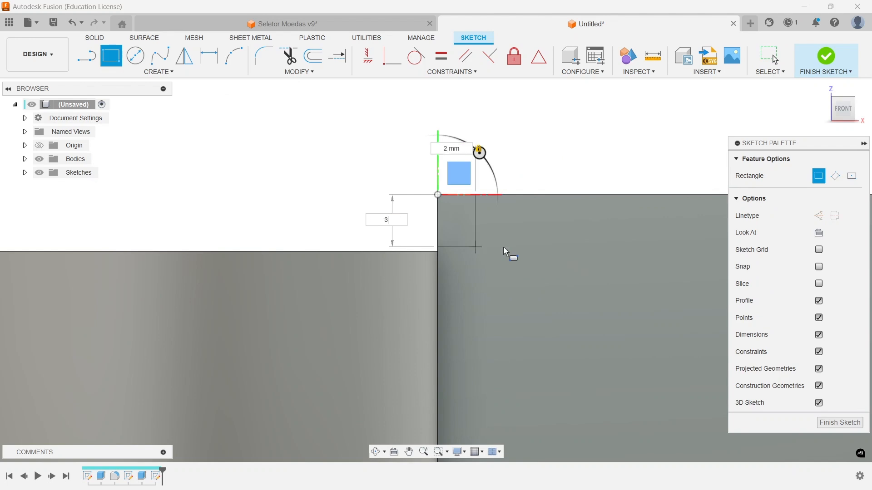
key(Return)
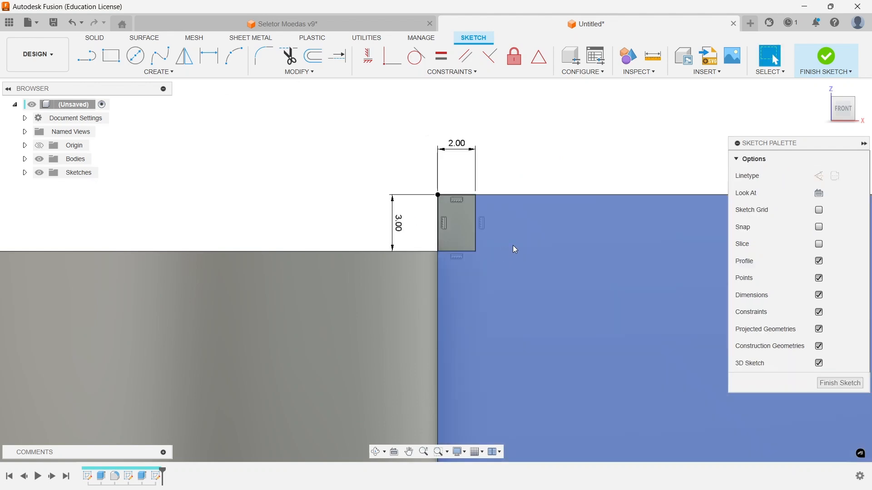
click(807, 67)
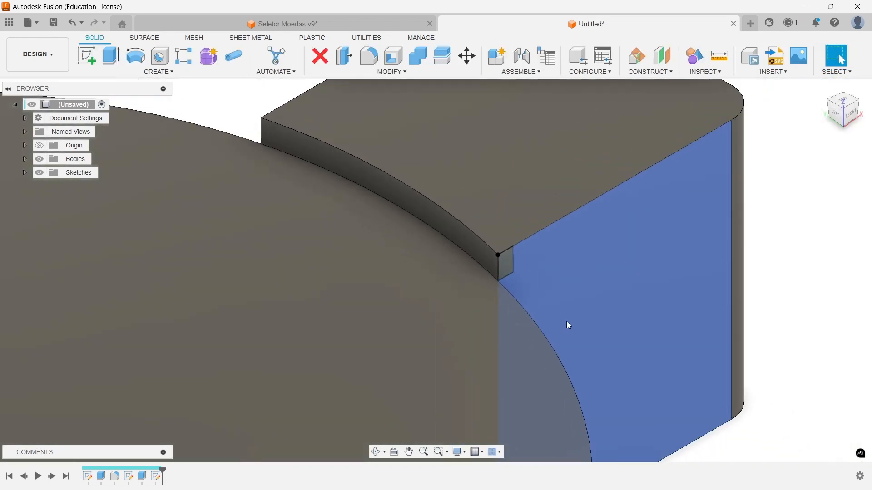
Step: Extrude the small rectangle as a cut across the arm's full width to give its raised part a straight inner edge
click(508, 263)
scroll(528, 288, down, 4)
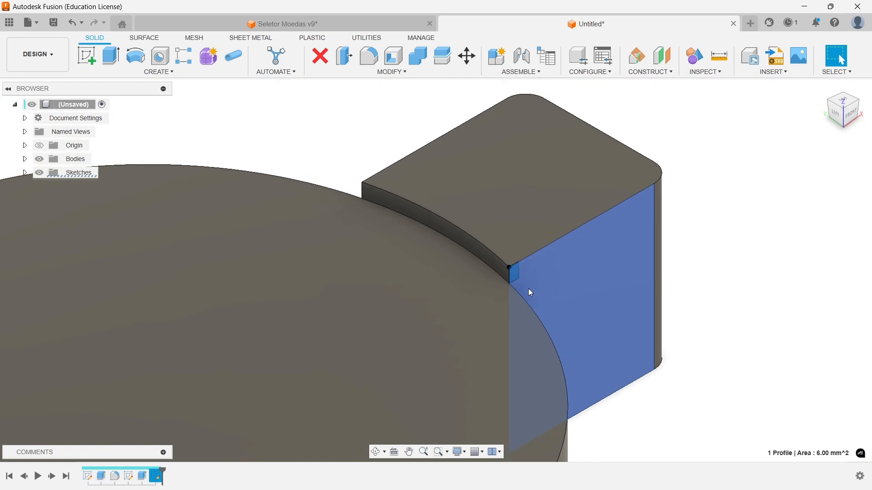
click(117, 59)
scroll(465, 281, down, 2)
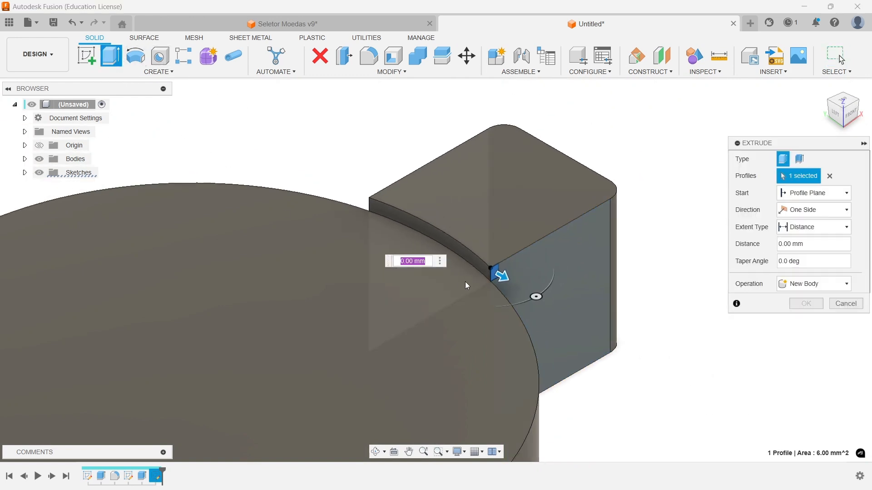
drag(503, 278, 368, 183)
key(Return)
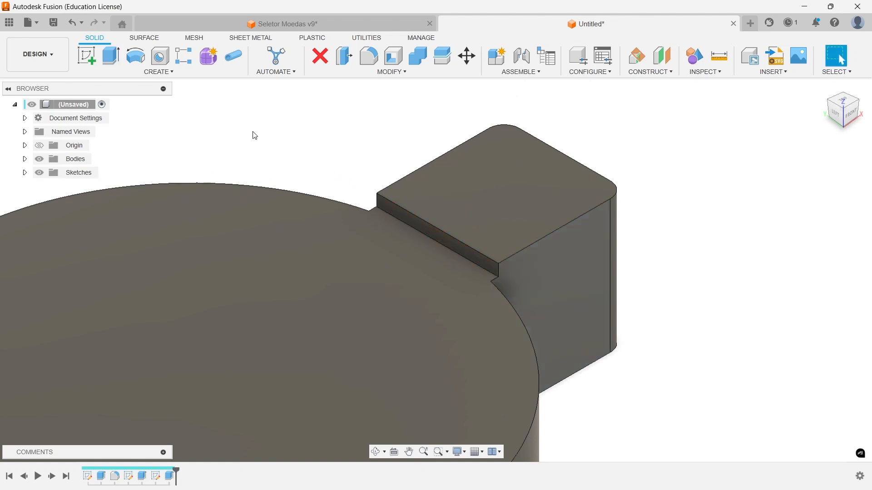
Step: On the round upper face, start a sketch and draw a 74.7 mm horizontal construction line from the origin toward the arm
scroll(345, 161, down, 2)
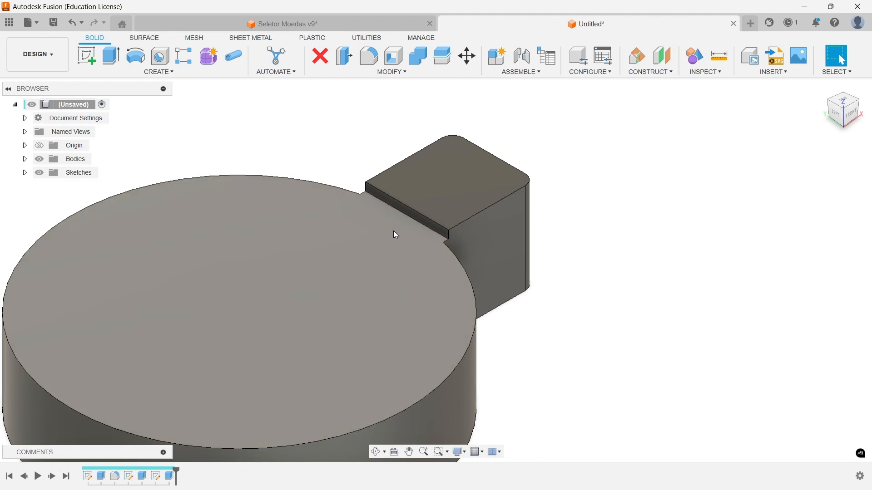
scroll(393, 231, down, 4)
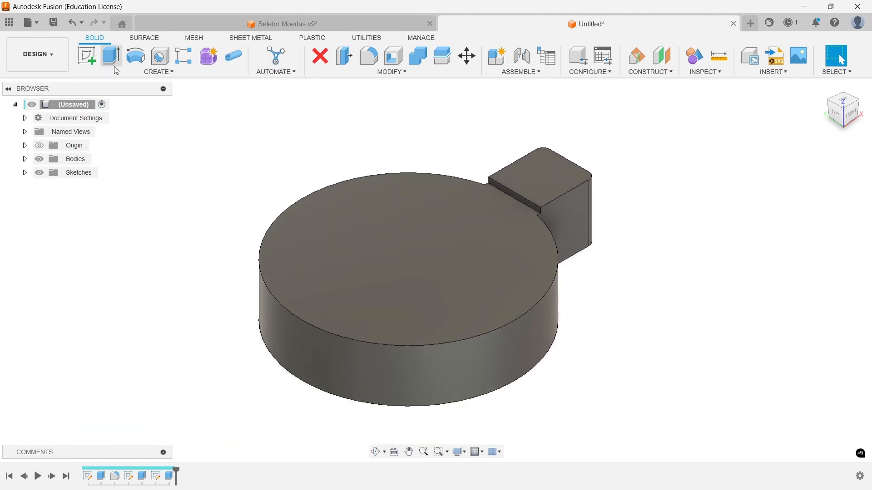
click(87, 55)
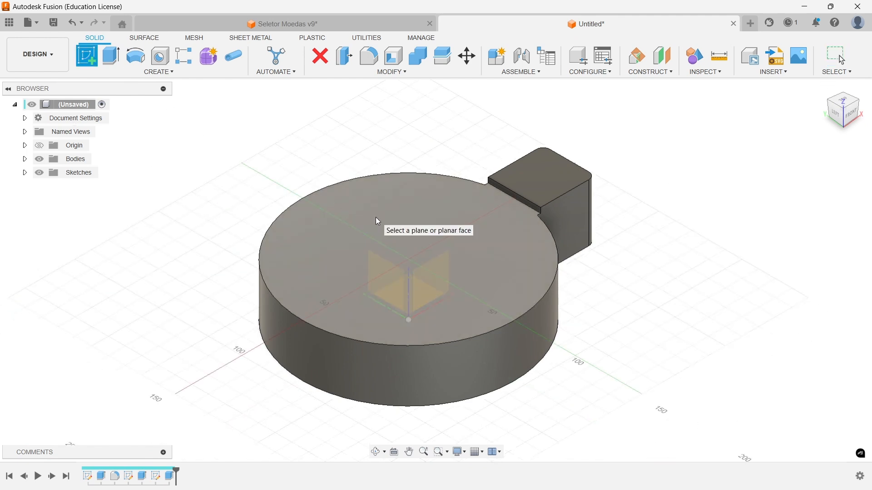
click(377, 221)
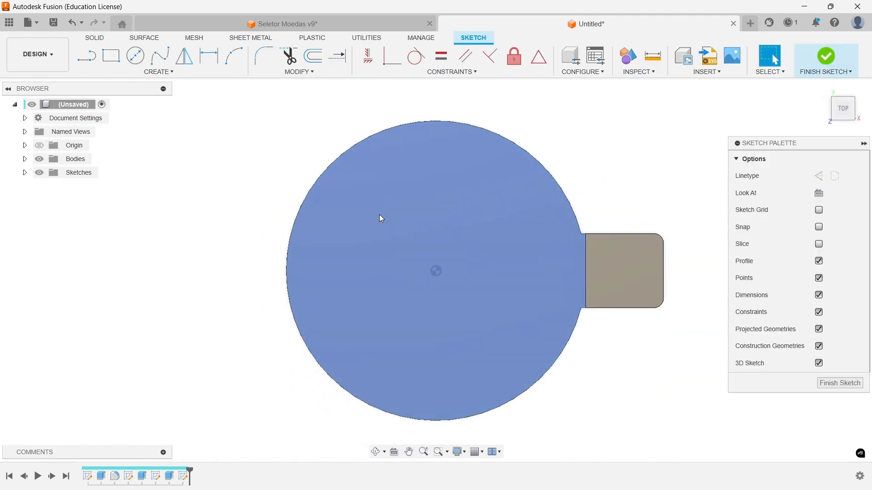
click(89, 61)
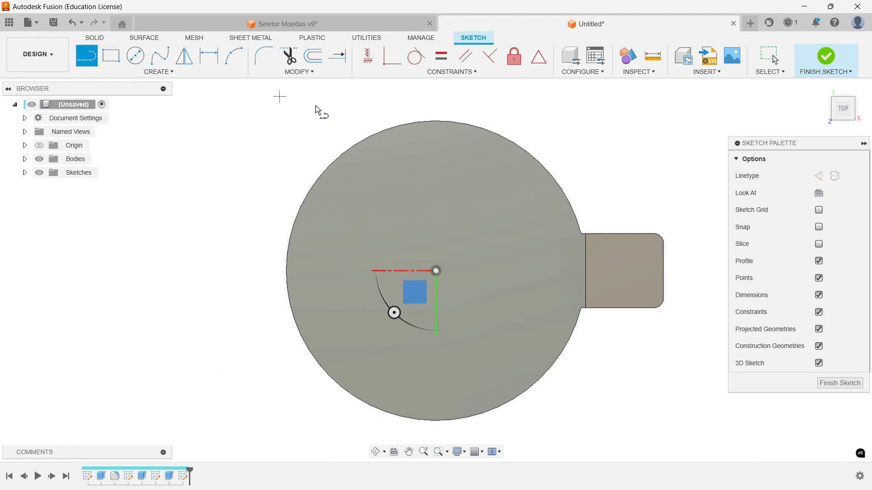
click(818, 176)
scroll(532, 295, up, 4)
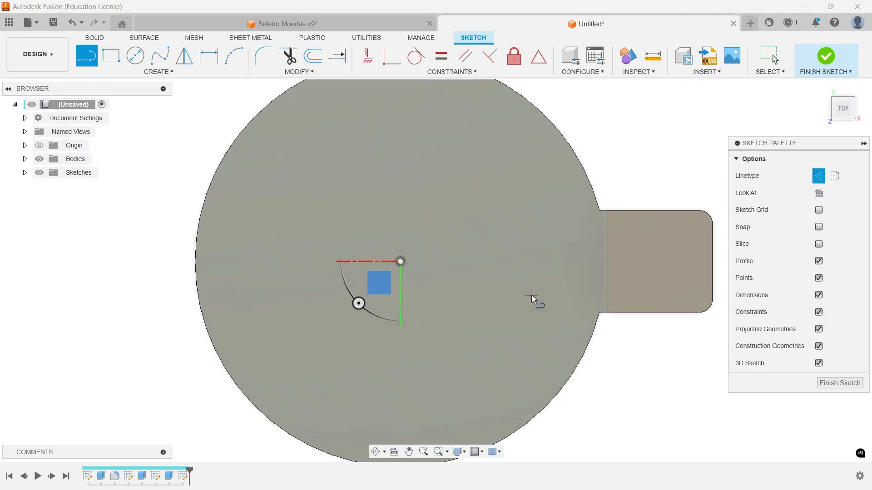
scroll(446, 297, down, 3)
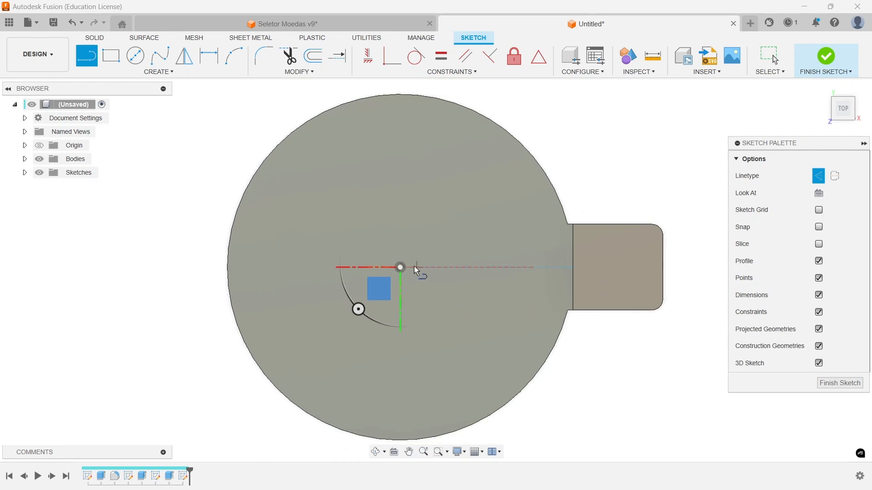
click(401, 267)
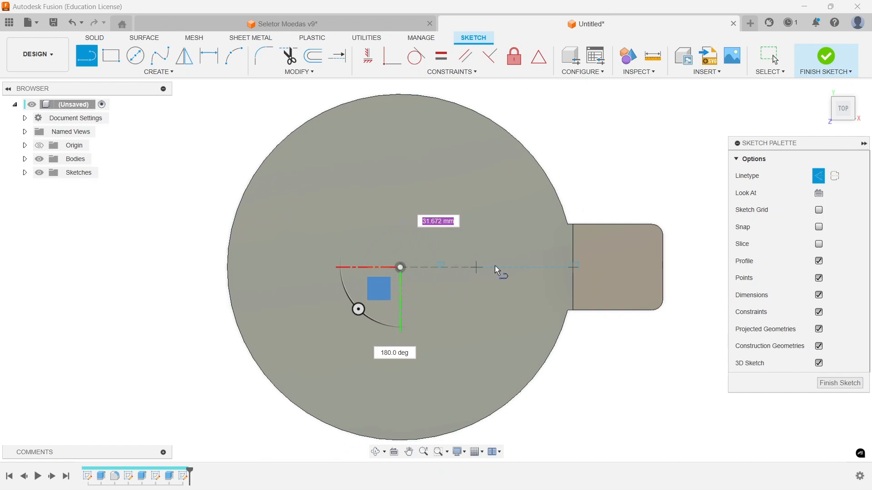
text(74,7)
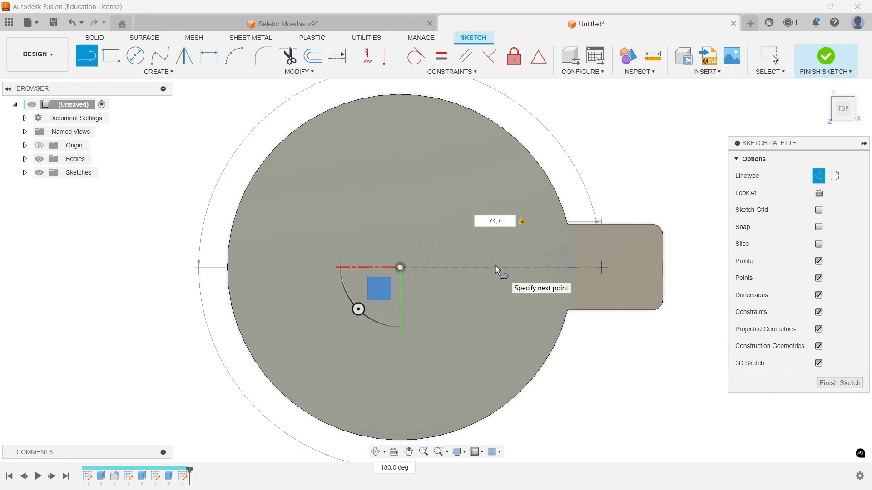
key(Return)
key(Escape)
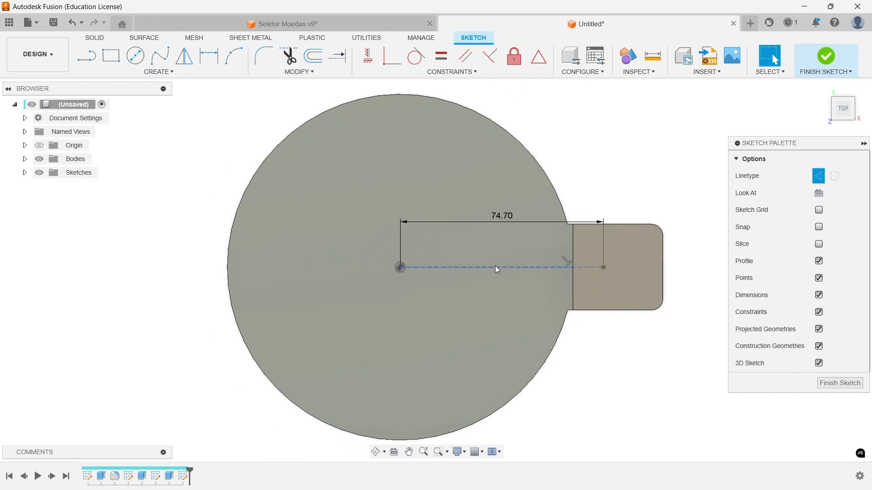
Step: Draw a 26.20 mm diameter circle in normal linetype, centred on the construction line's outer end on the arm
click(136, 56)
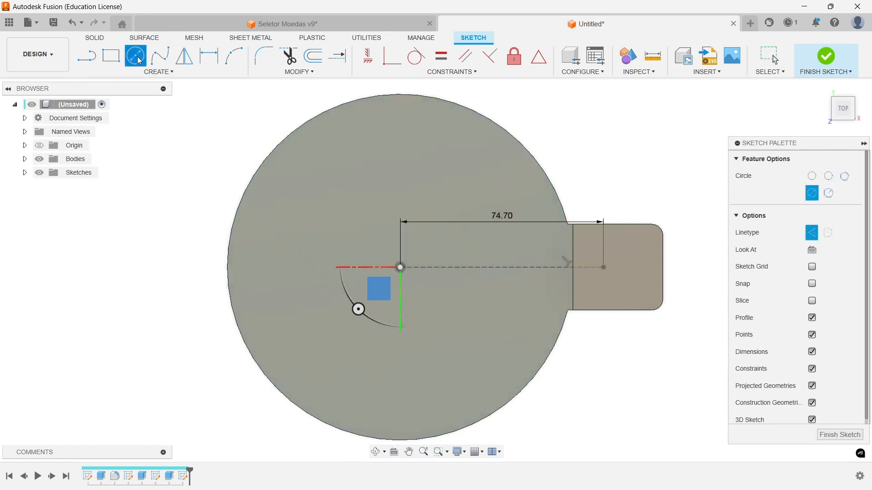
click(811, 232)
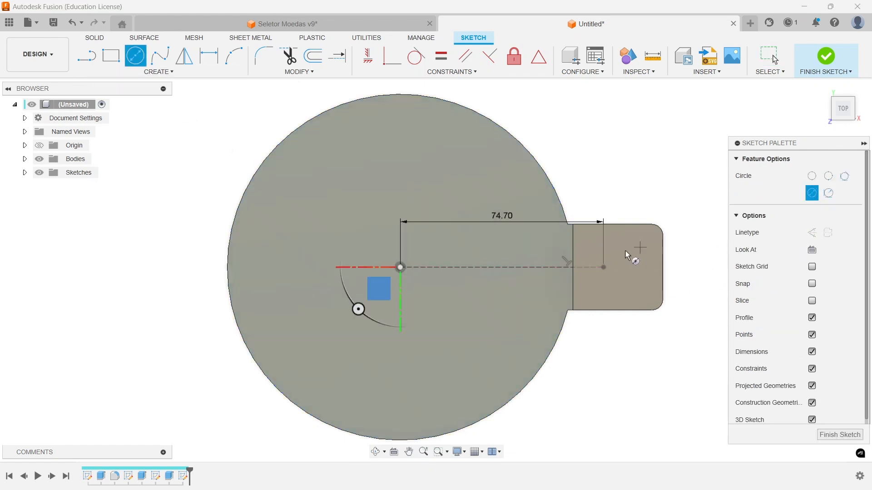
click(603, 267)
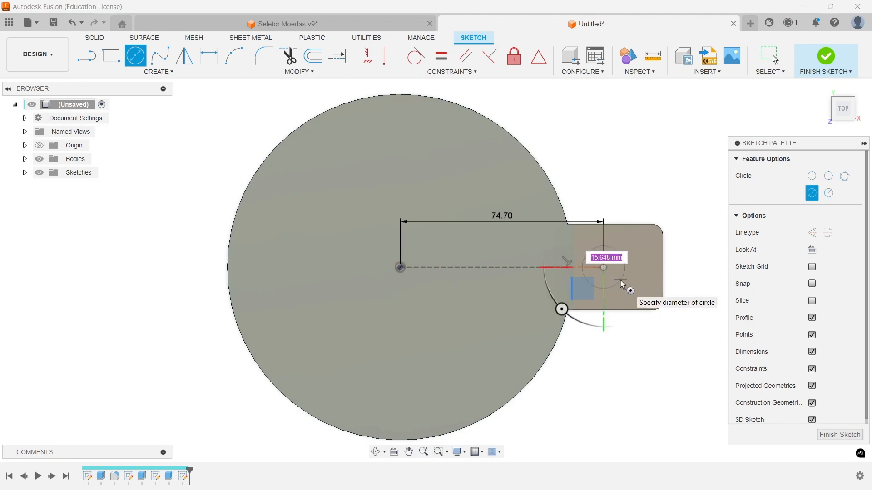
text(26,20)
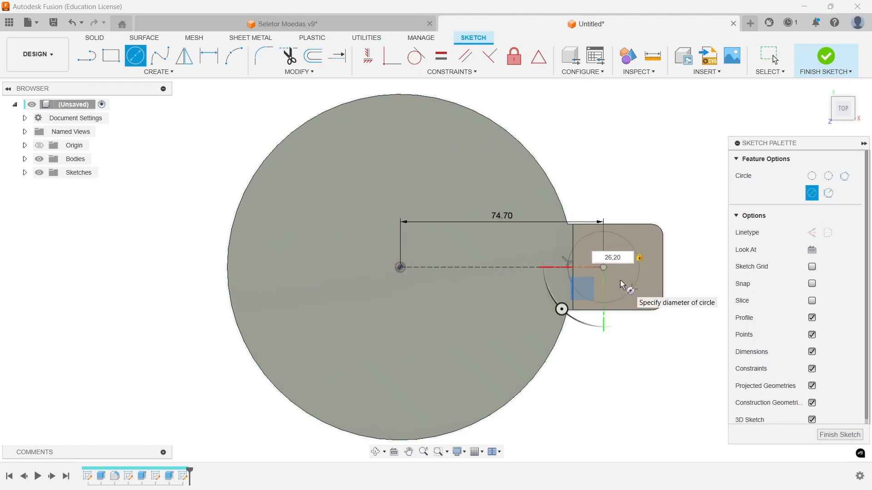
key(Return)
key(Escape)
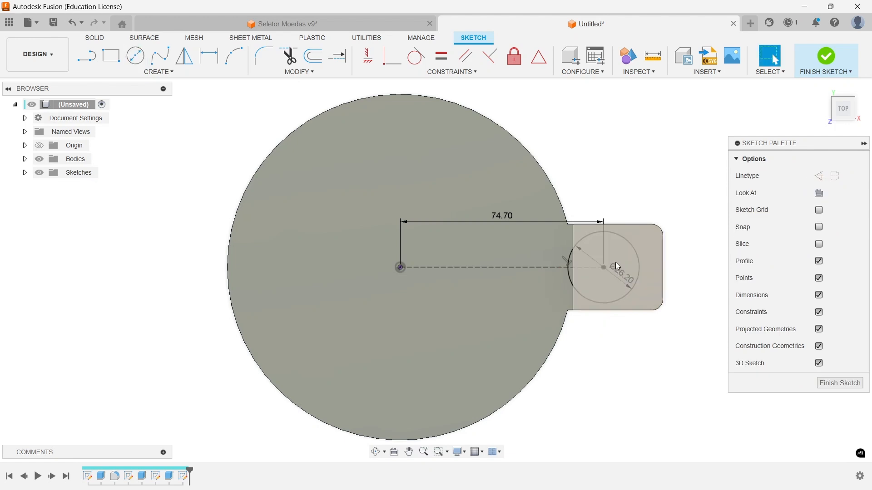
scroll(619, 286, up, 3)
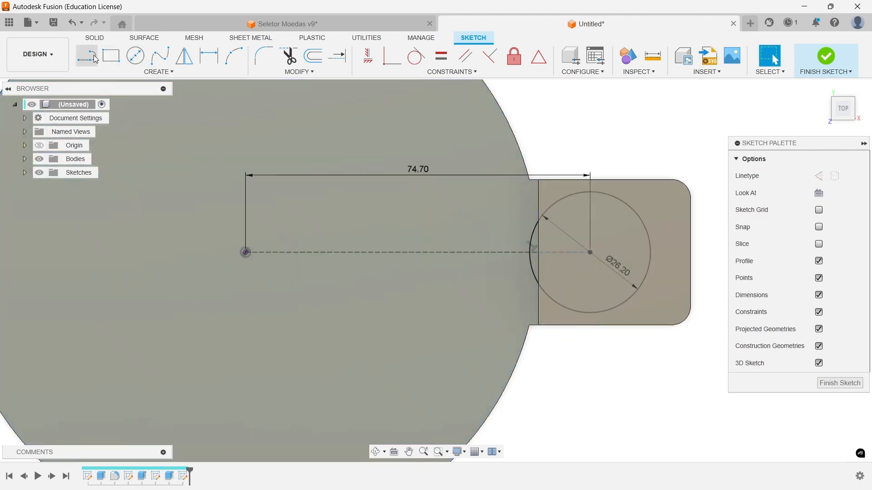
Step: Draw horizontal lines from the circle's upper and lower tangent points toward the round body and close their inner ends with a vertical line
click(86, 55)
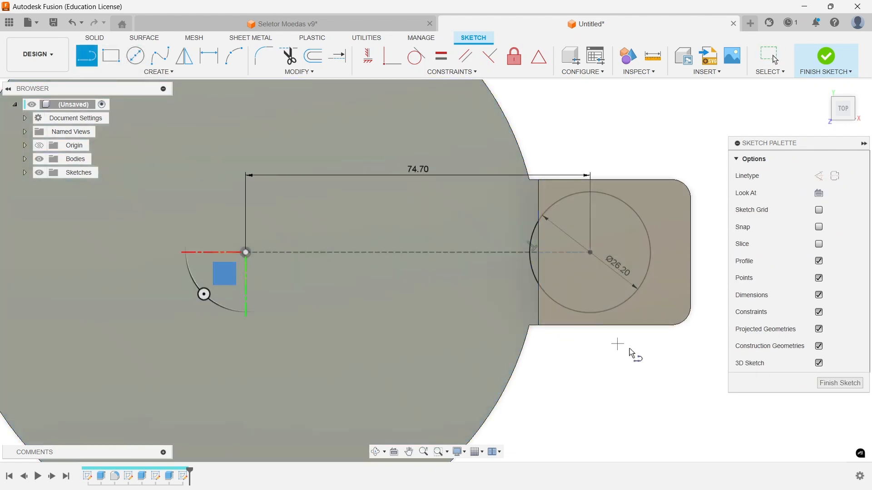
click(590, 192)
click(478, 192)
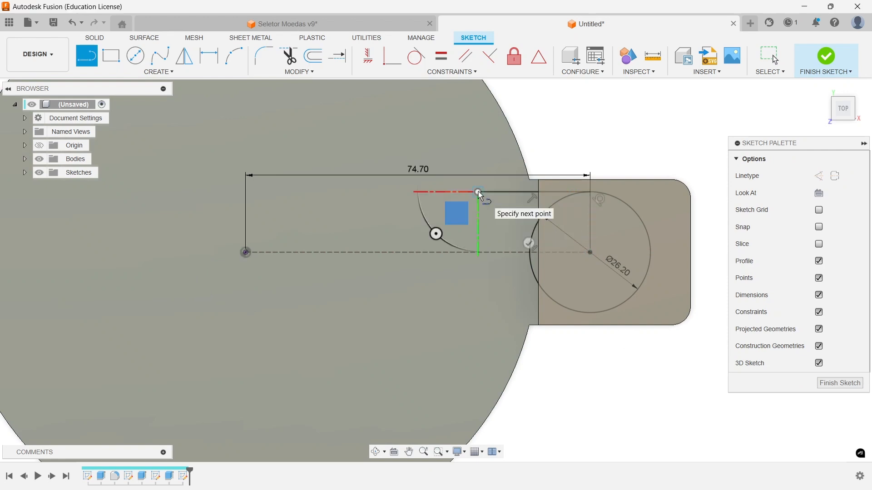
key(Escape)
key(l)
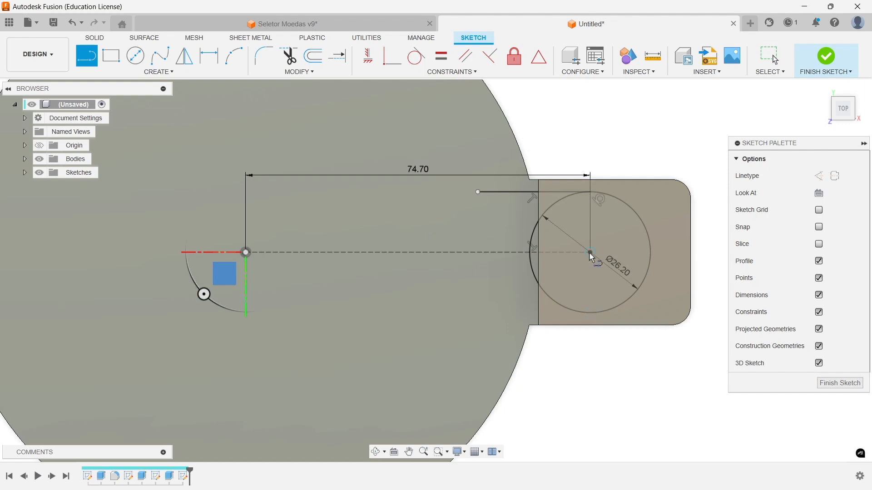
click(590, 314)
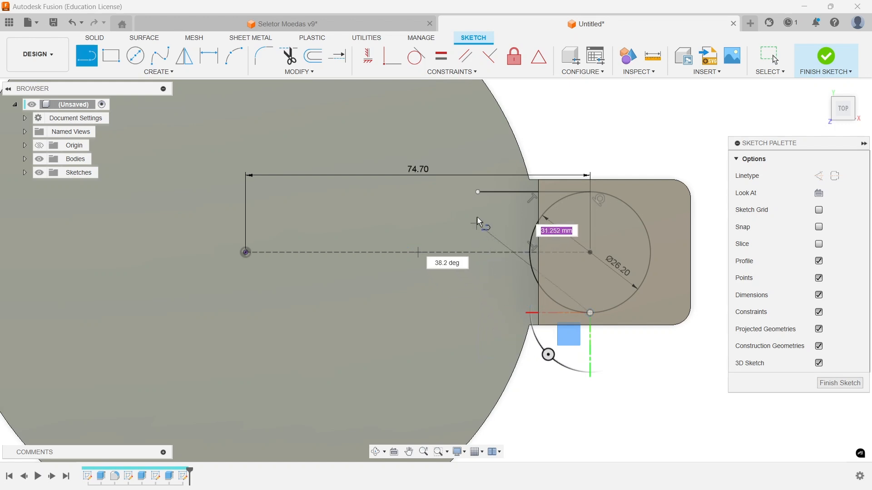
click(478, 312)
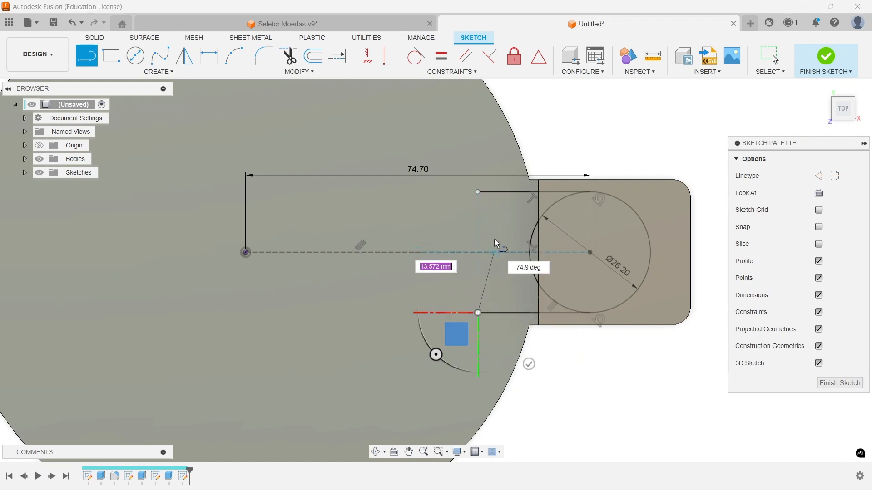
click(477, 192)
key(Escape)
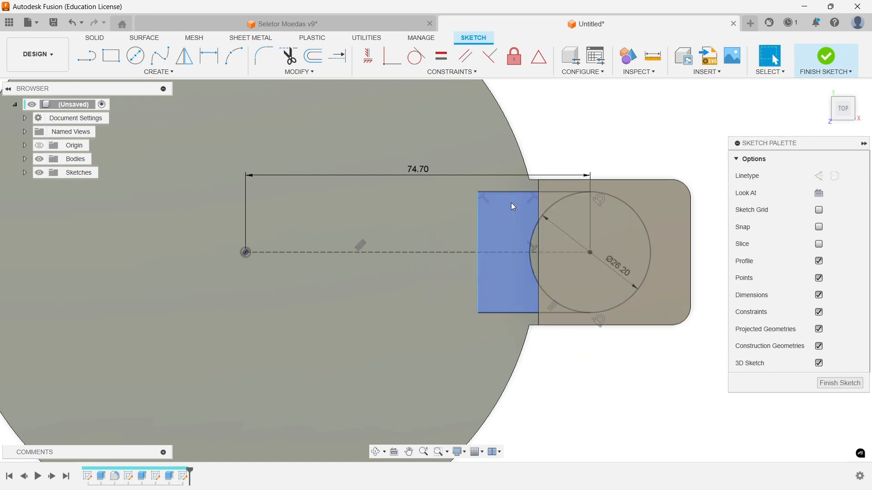
Step: Finish the sketch and hide Body1 so the slot profiles are exposed
click(825, 57)
click(824, 93)
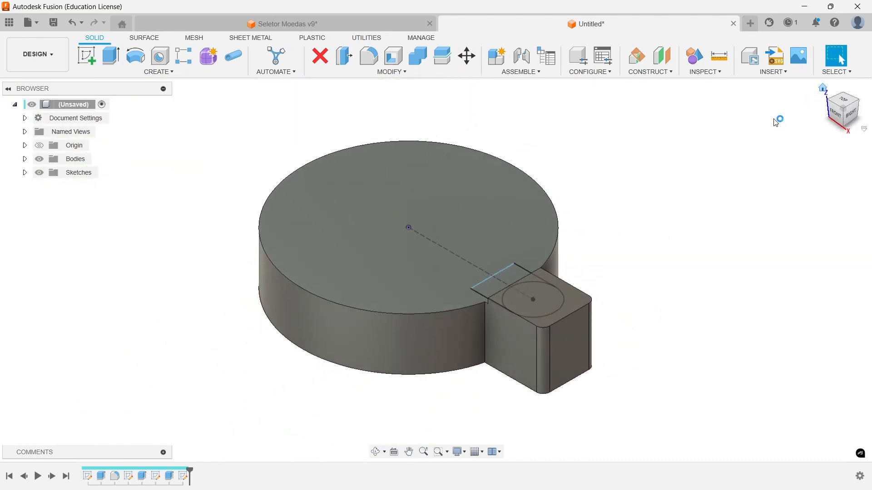
scroll(545, 264, up, 4)
click(502, 251)
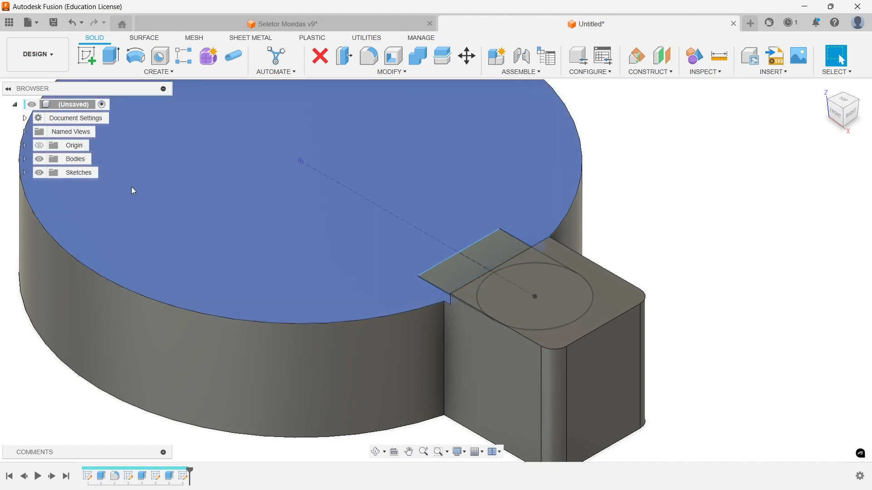
click(25, 159)
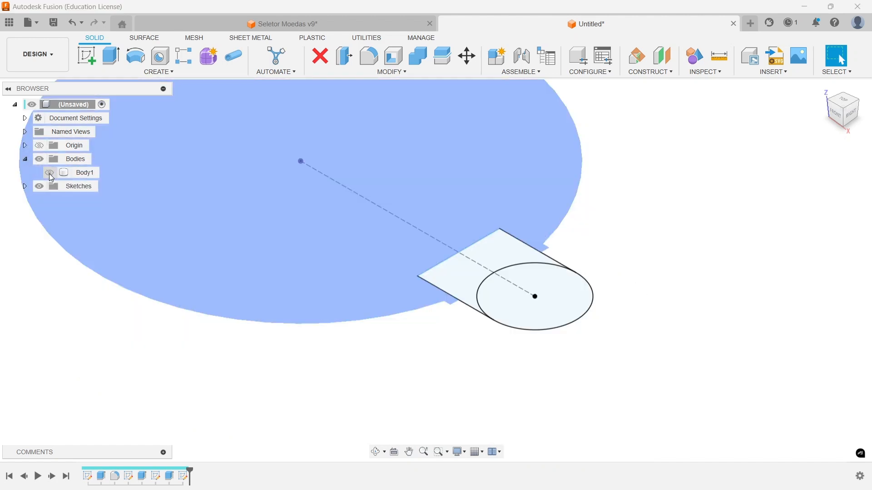
click(49, 173)
Step: Extrude all five regions of the rounded slot profile 13 mm upward as a cut through Body1, with the body visible again
key(e)
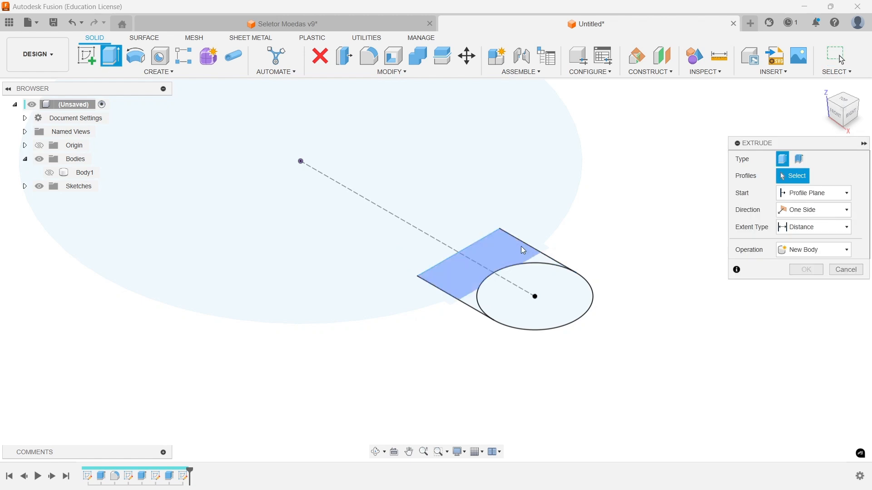
click(522, 249)
click(482, 292)
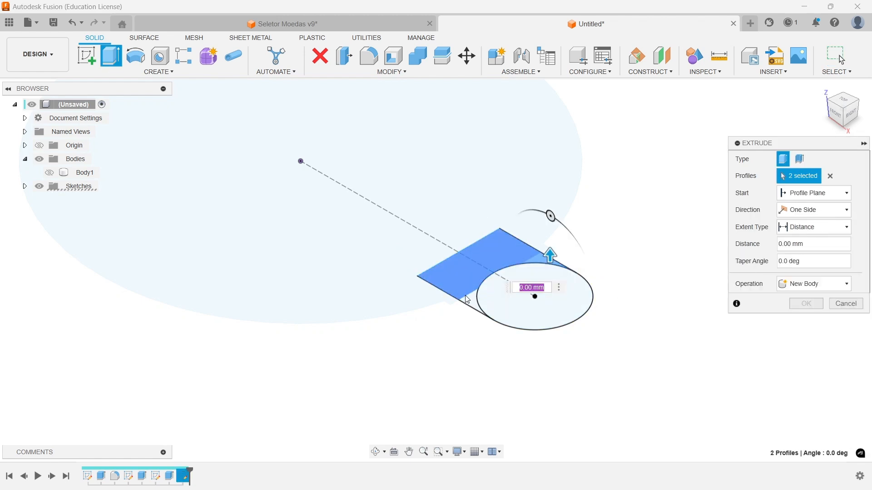
click(505, 303)
click(505, 303)
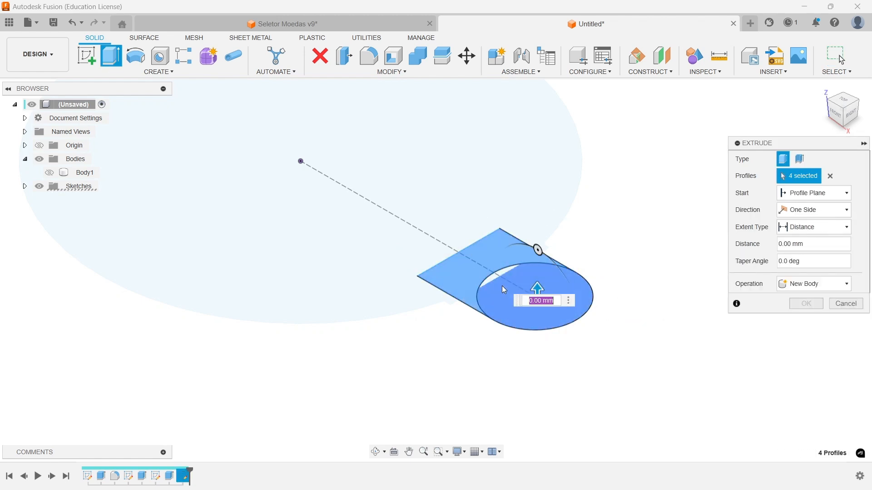
scroll(500, 286, up, 3)
click(490, 273)
scroll(500, 315, down, 2)
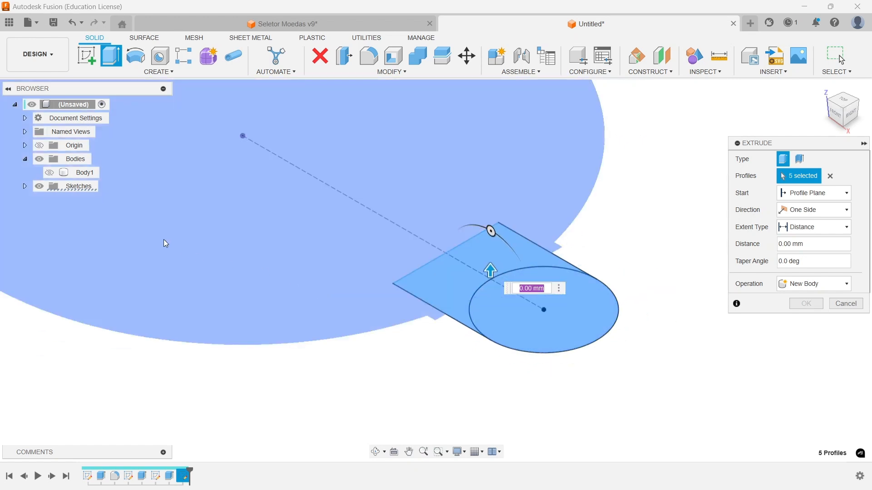
click(50, 173)
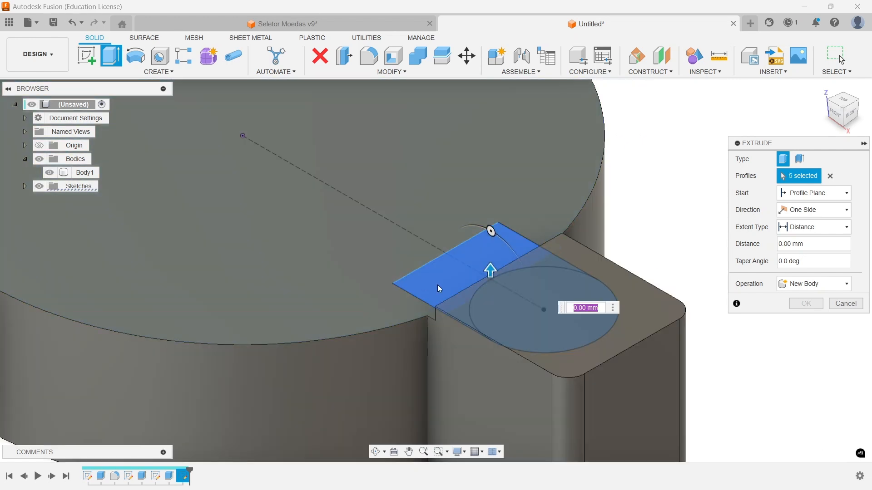
drag(490, 271, 488, 210)
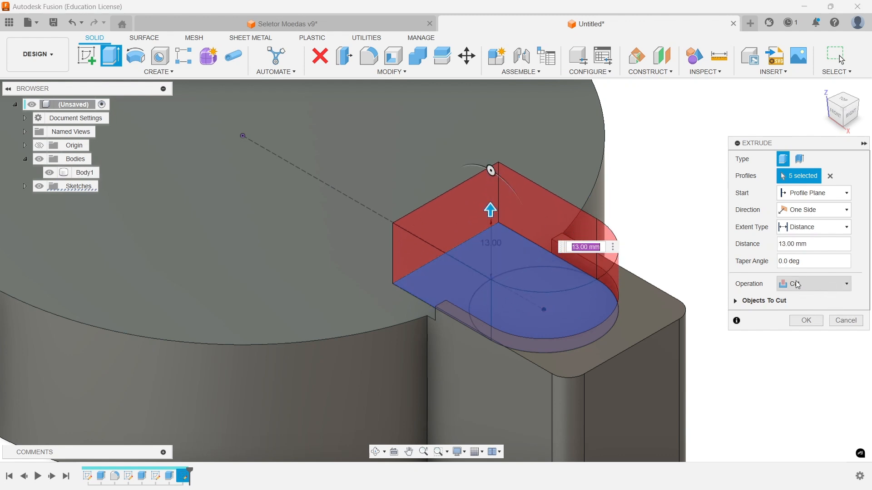
click(800, 320)
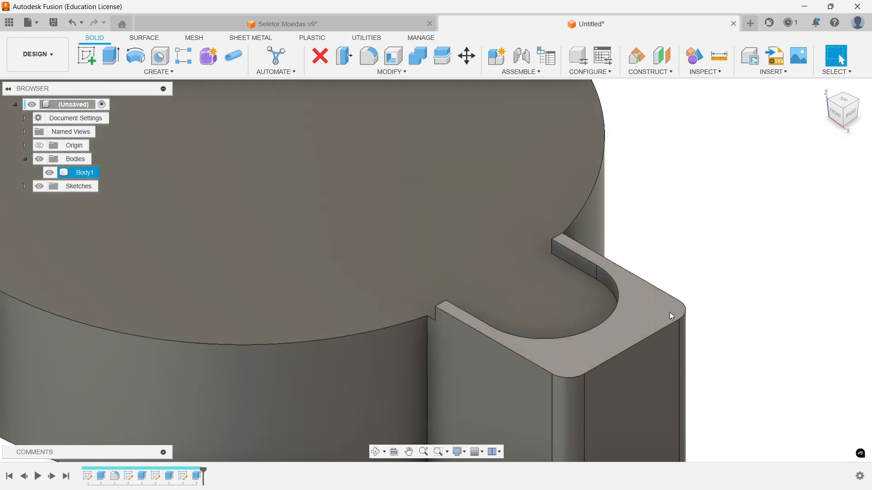
Step: Fillet the upper end edges of the arm's two raised side walls at the slot opening with a 15 mm radius
click(824, 91)
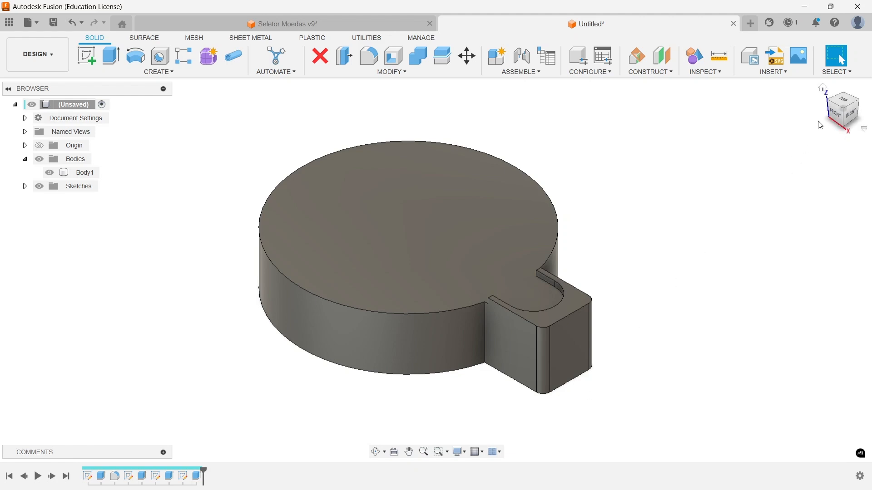
drag(830, 104, 570, 150)
scroll(545, 152, up, 6)
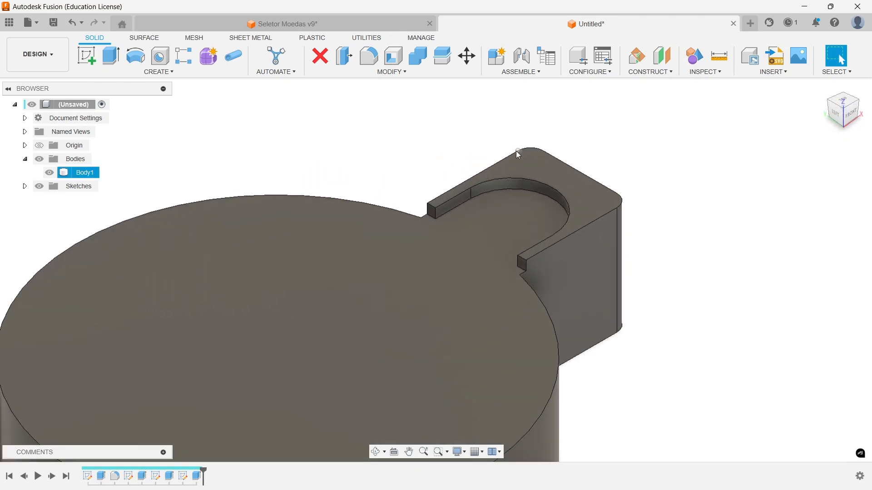
click(344, 56)
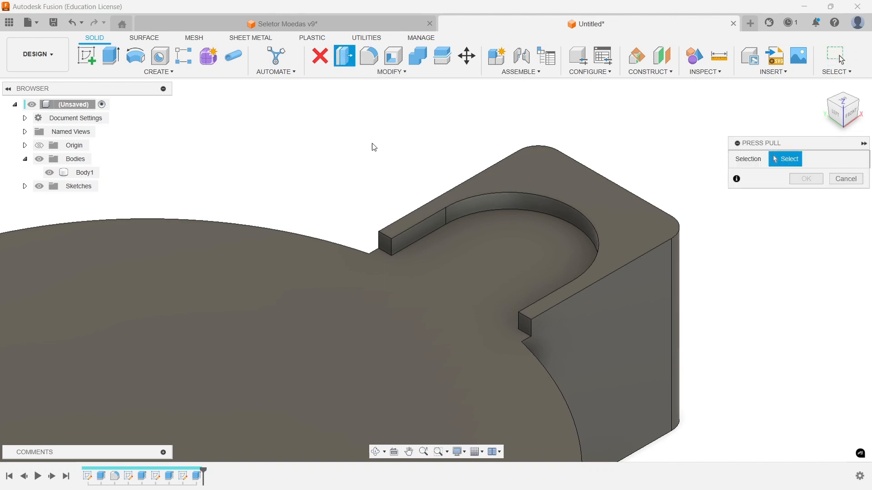
click(387, 238)
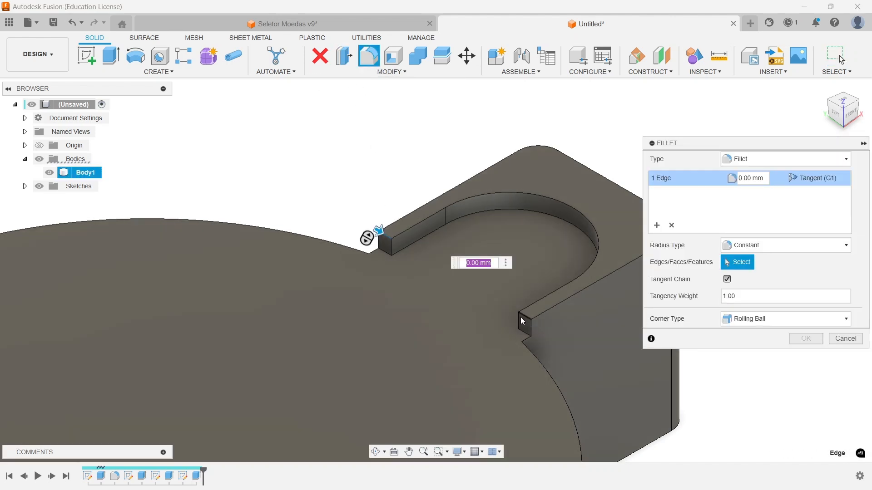
click(526, 320)
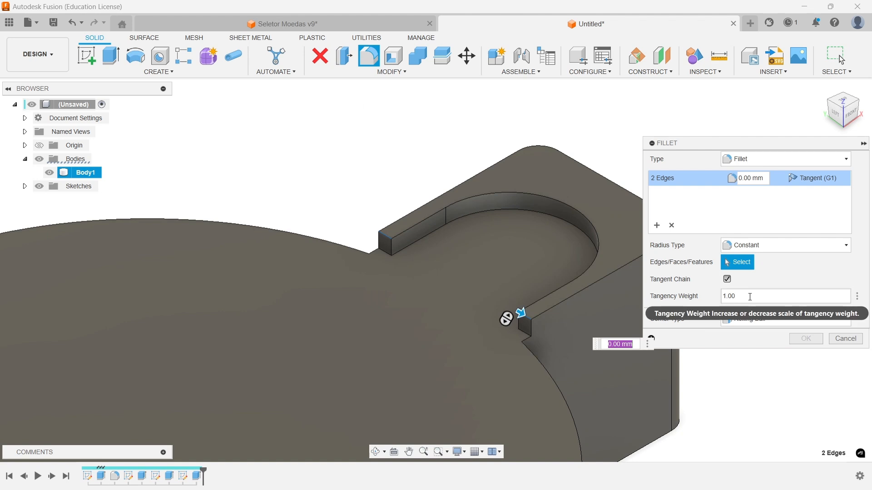
text(15)
key(Return)
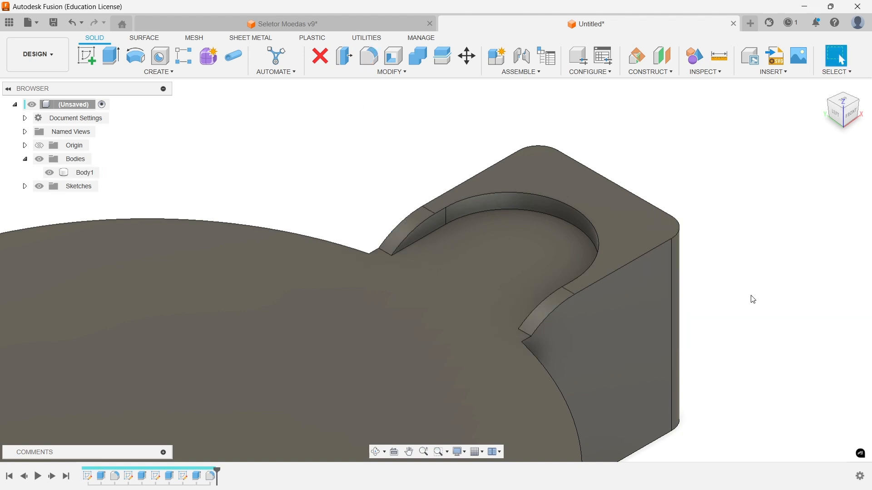
Step: Start a sketch on the round upper face and draw a 74.7 mm horizontal construction line from the origin toward the arm
scroll(721, 278, down, 5)
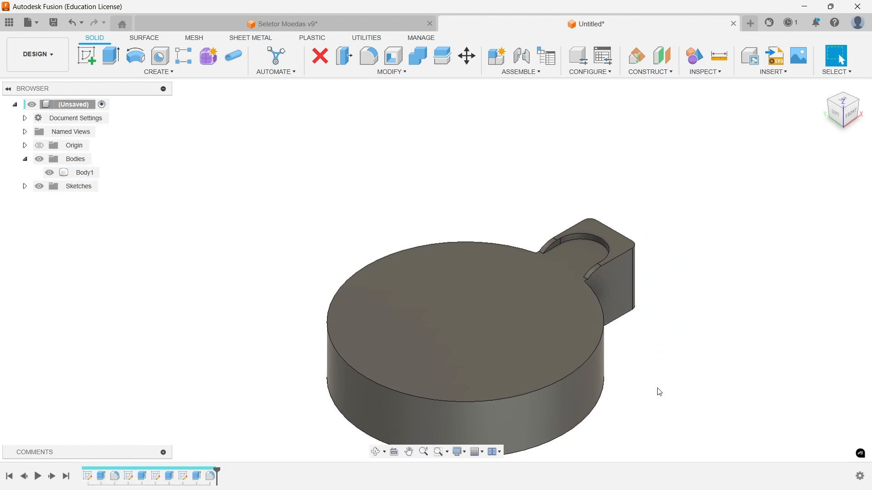
click(86, 56)
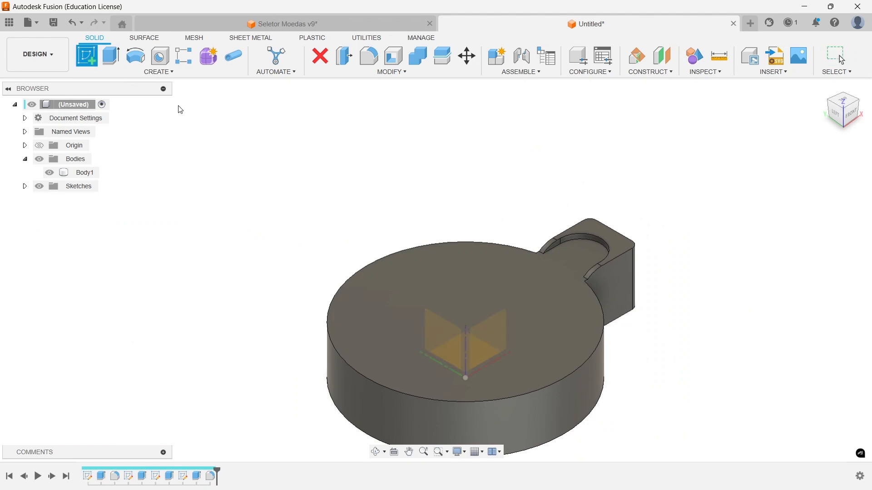
click(443, 287)
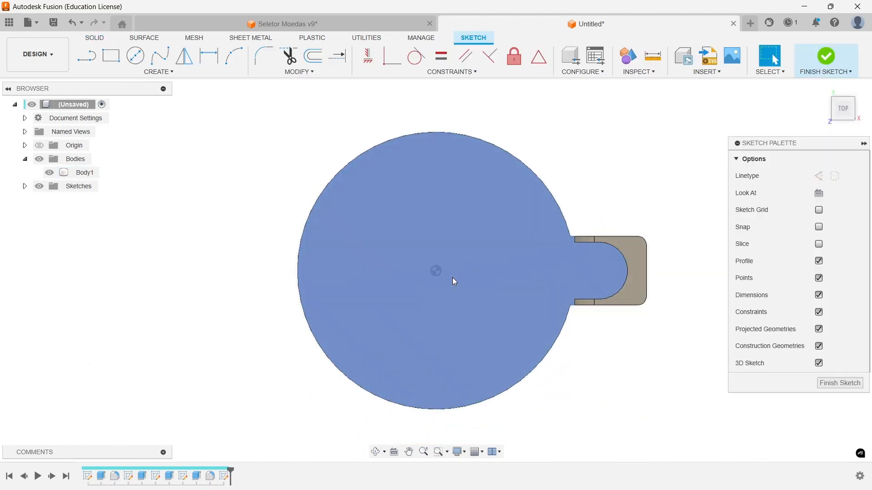
key(l)
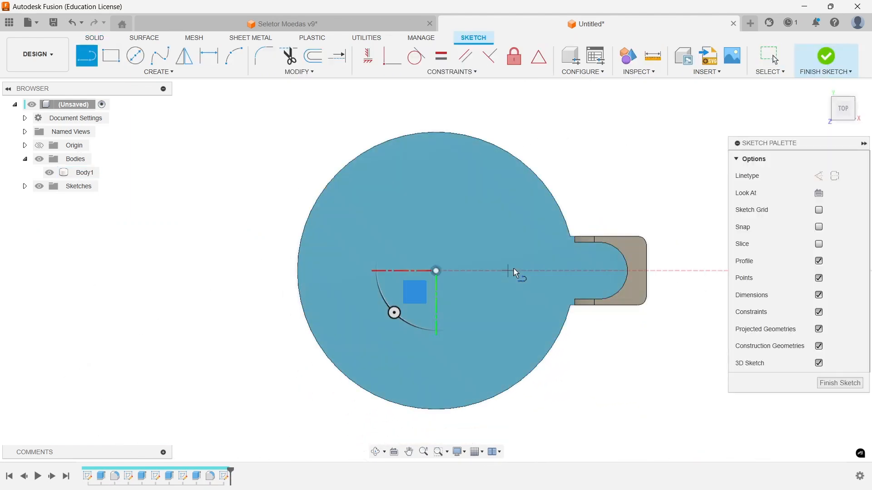
click(819, 175)
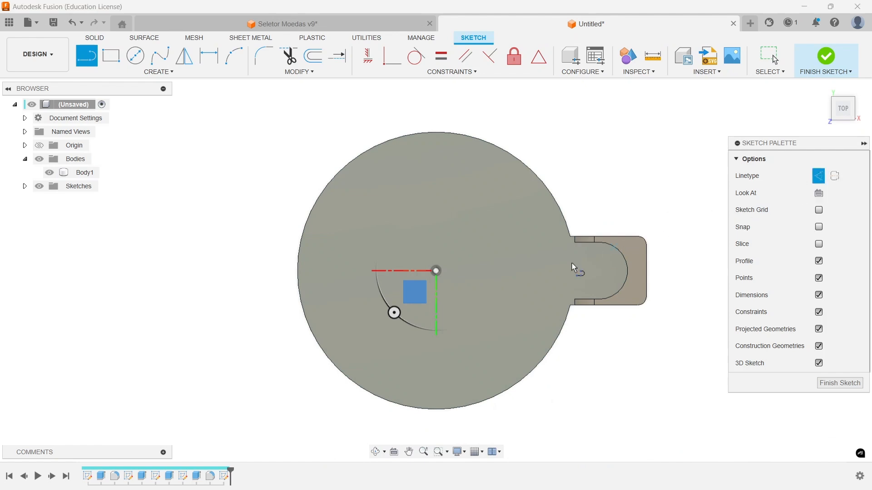
click(437, 271)
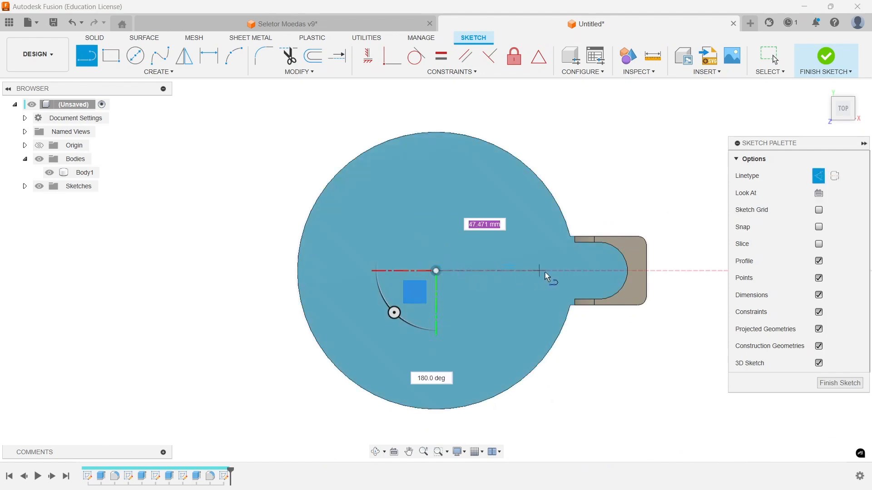
text(74,)
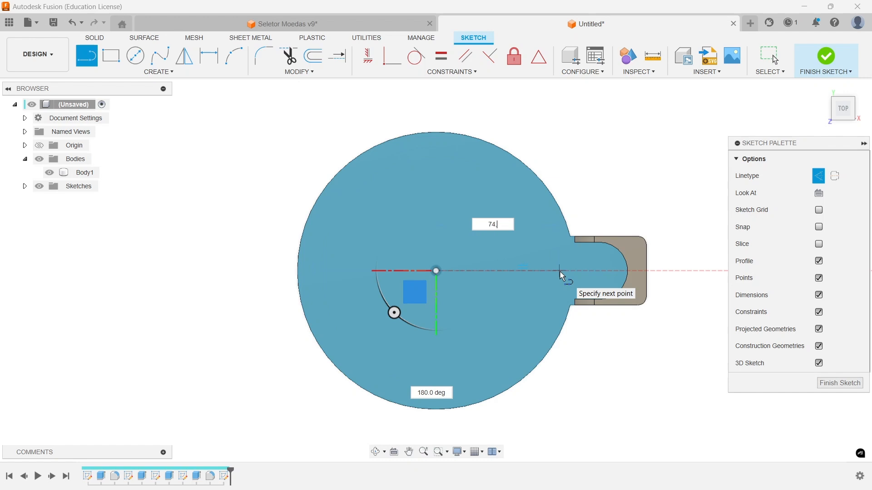
text(7)
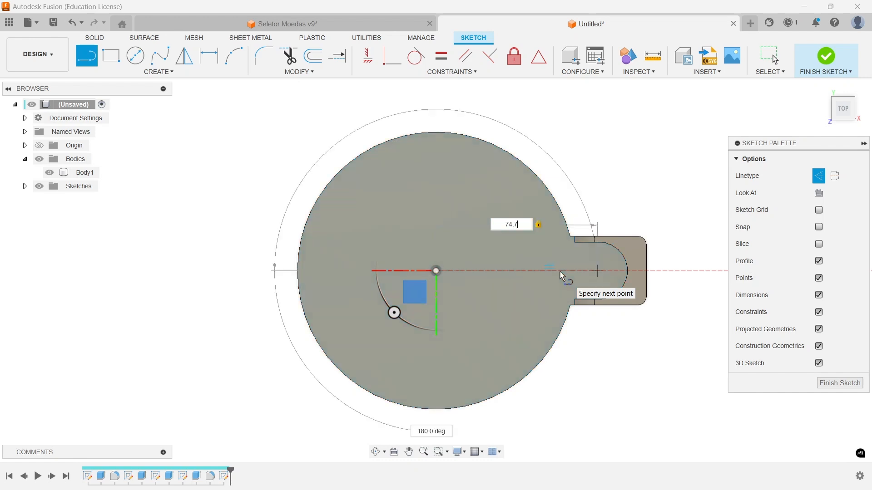
key(Return)
key(Escape)
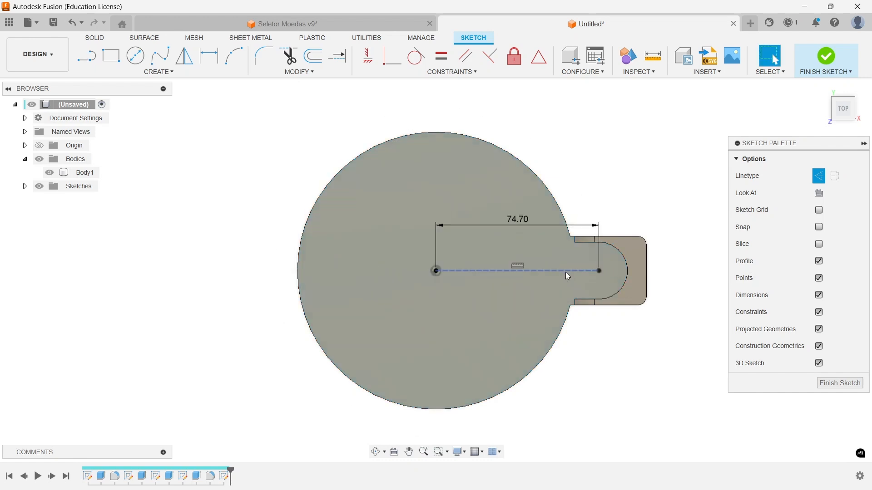
Step: Draw a 6 mm diameter circle in normal linetype, centred on the construction line's outer end in the arm's recess
key(c)
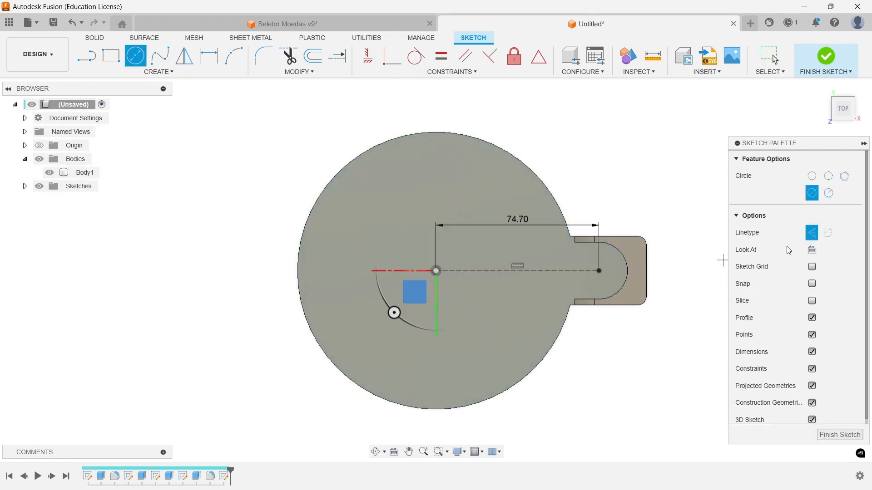
scroll(636, 284, up, 3)
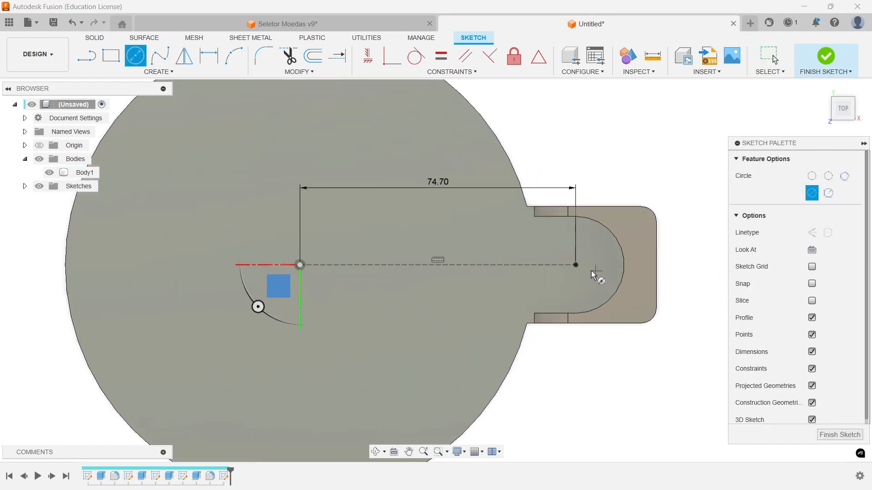
click(576, 265)
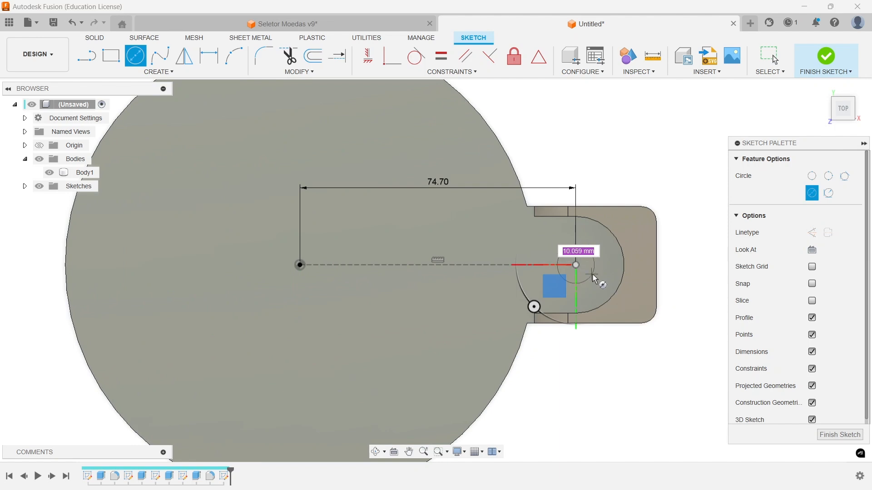
key(Return)
key(Escape)
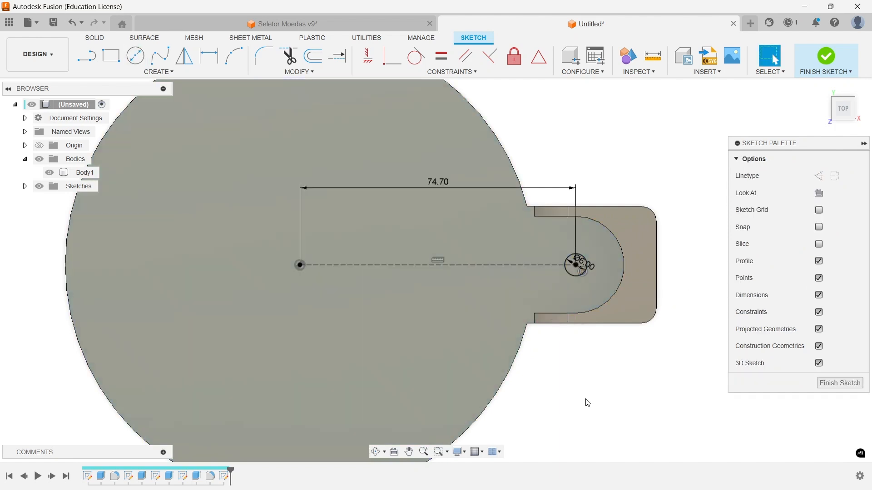
Step: Finish the sketch and extrude the 6 mm circle downward as a cut through the arm
click(826, 57)
click(824, 89)
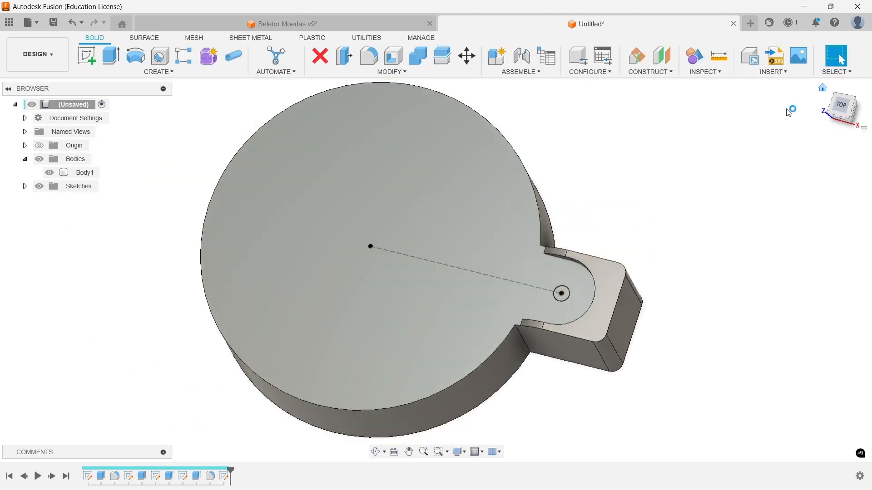
scroll(568, 308, up, 6)
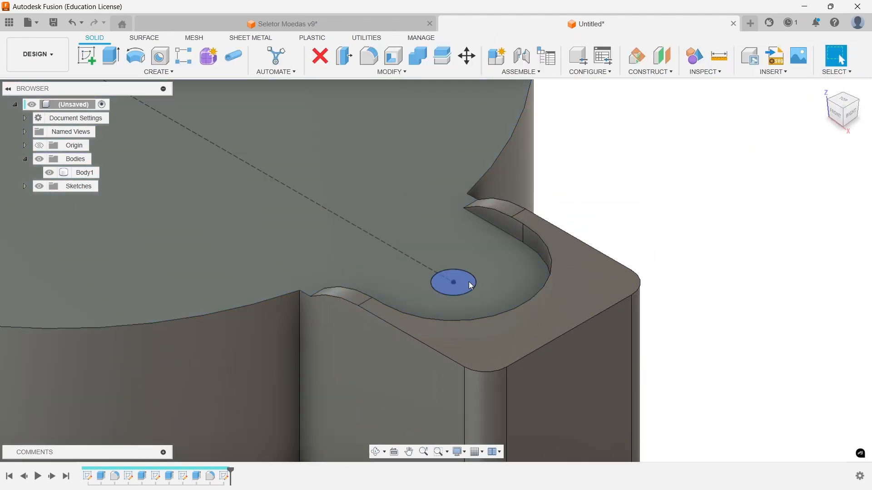
click(470, 283)
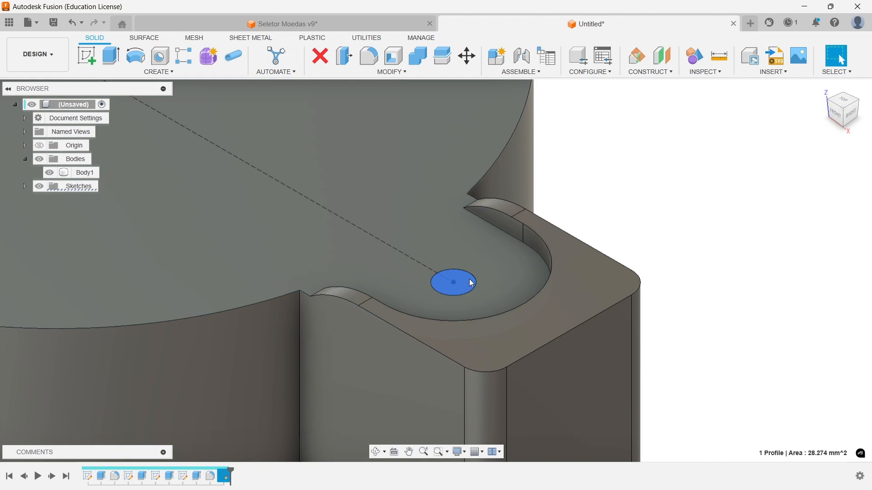
click(111, 57)
scroll(453, 217, down, 4)
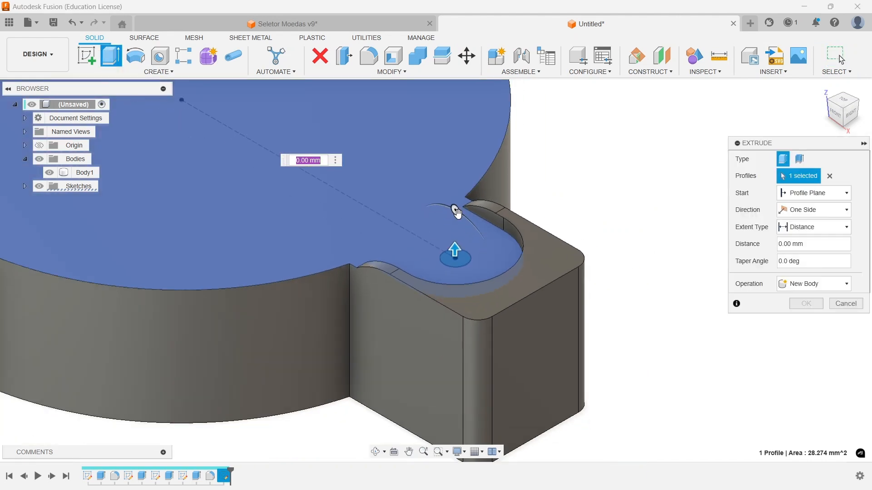
drag(456, 246, 457, 437)
click(810, 318)
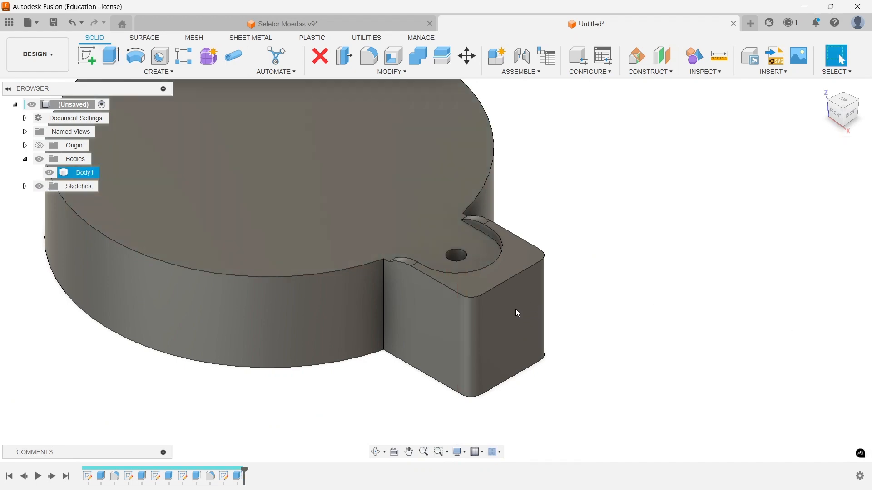
click(375, 451)
drag(438, 289, 679, 160)
key(Escape)
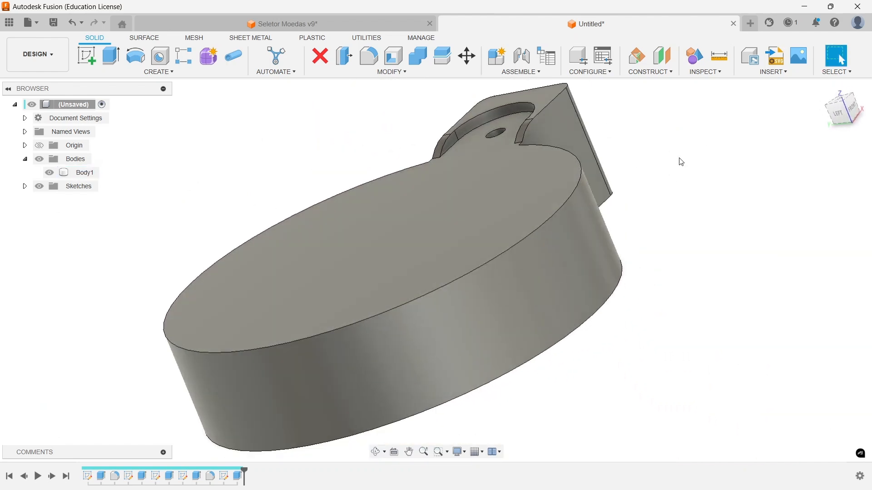
Step: Start a sketch on the round upper face and draw a 12 mm diameter circle centred on the origin
click(824, 89)
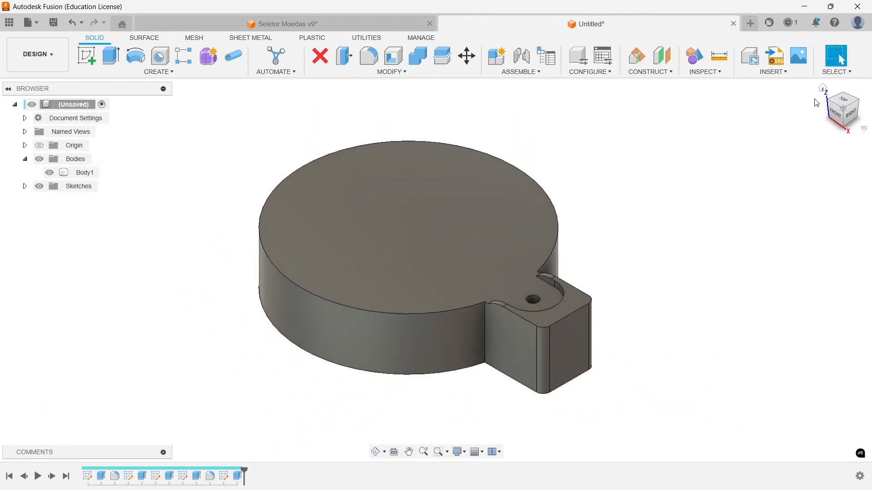
click(86, 56)
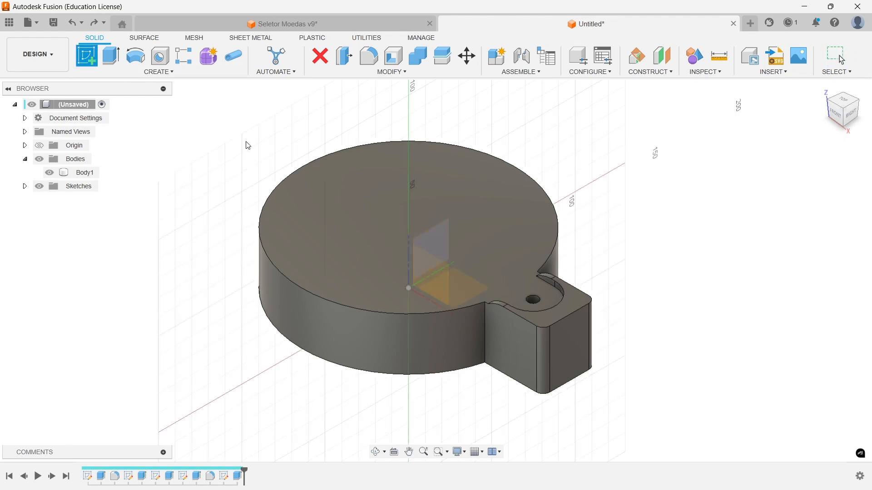
click(318, 193)
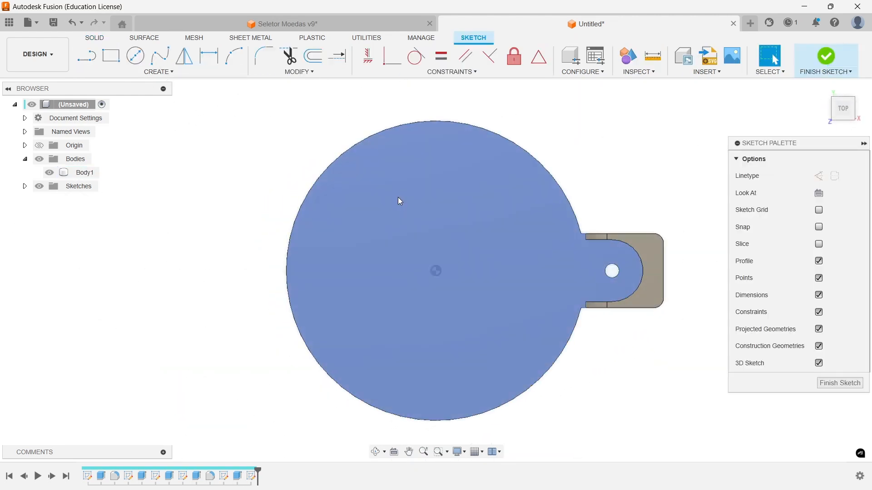
key(c)
click(437, 271)
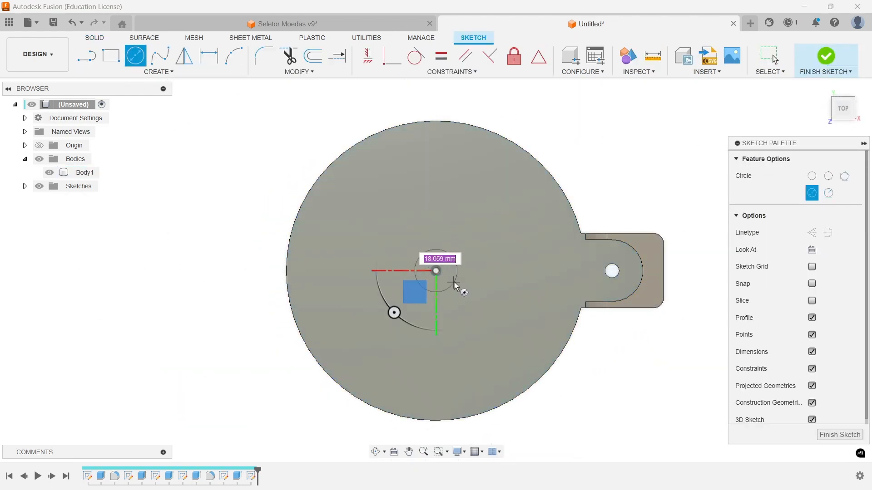
text(12)
key(Return)
key(Escape)
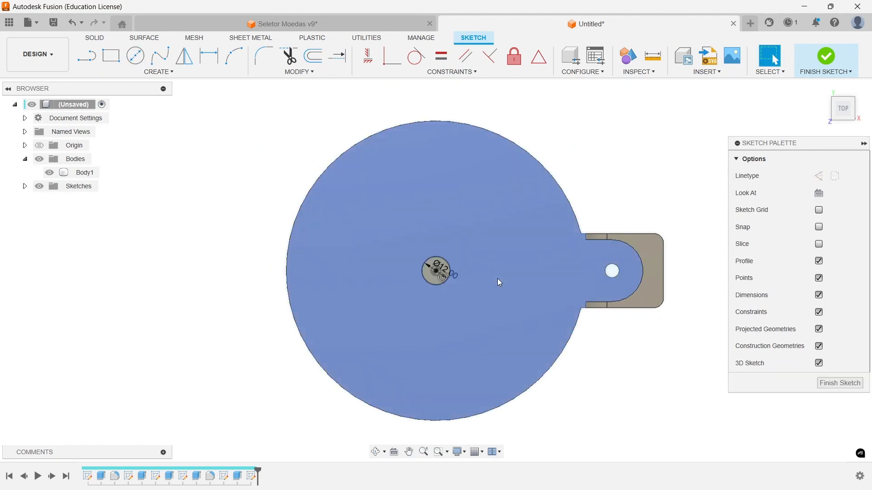
Step: Finish the sketch and extrude the 12 mm circle 3 mm upward as a boss joined to Body1
click(825, 64)
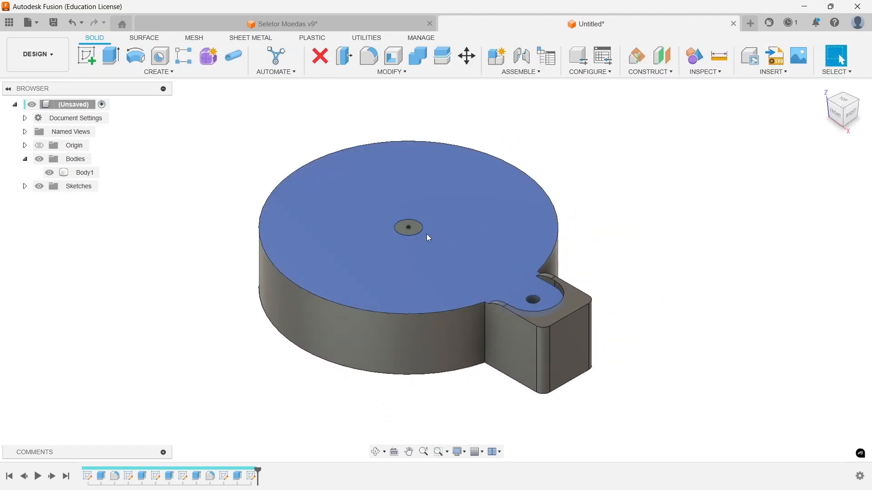
scroll(410, 231, up, 3)
click(410, 229)
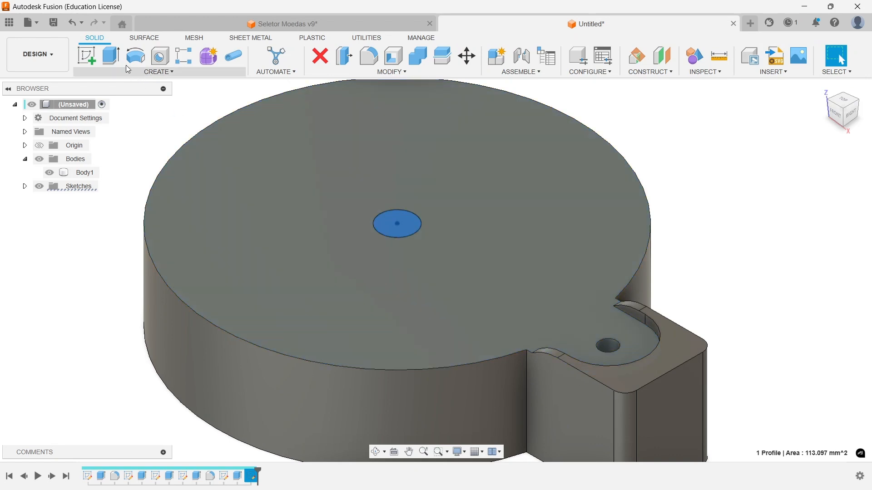
click(111, 55)
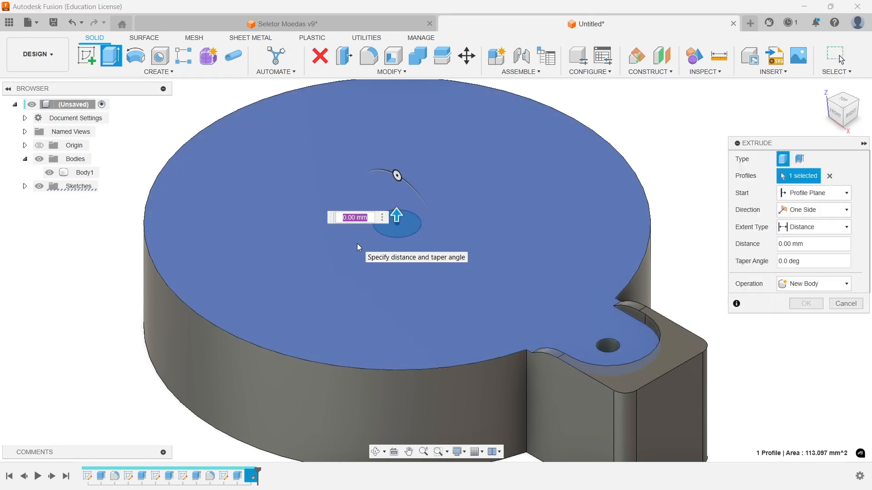
text(3)
key(Return)
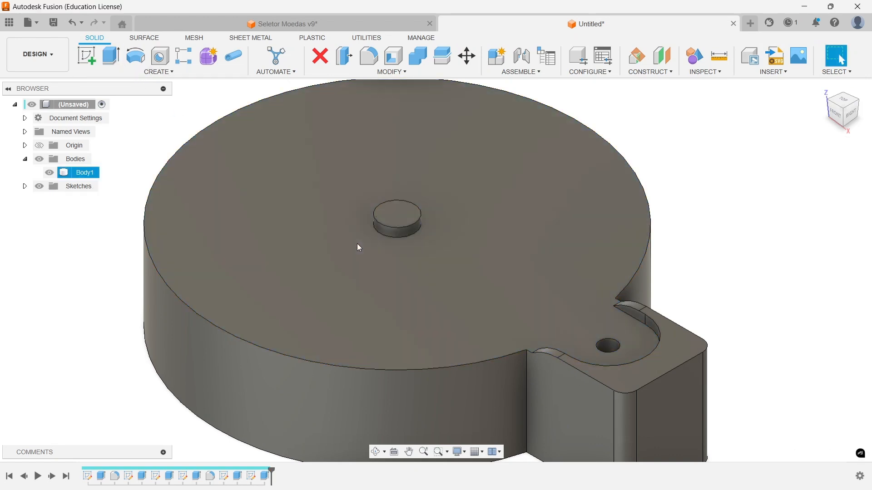
Step: Start a sketch on the central boss's upper face and draw a 6.7 by 6.7 mm center rectangle on the origin
scroll(391, 266, down, 4)
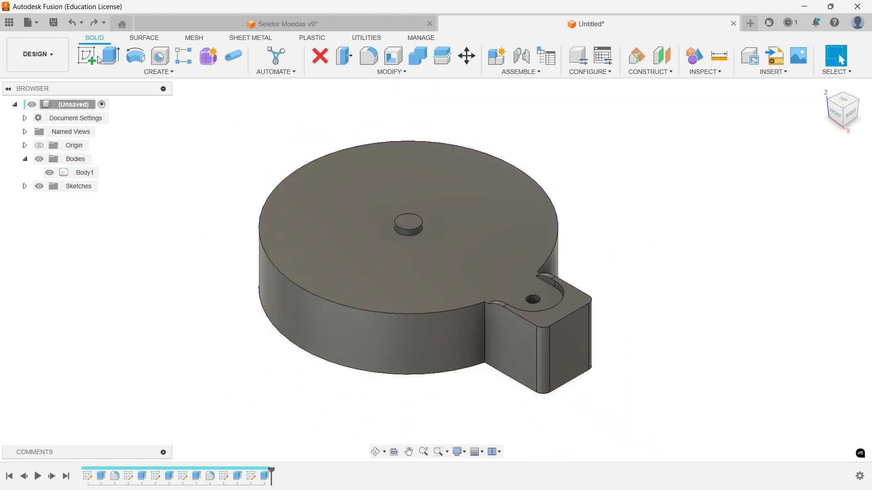
click(100, 60)
scroll(433, 209, up, 3)
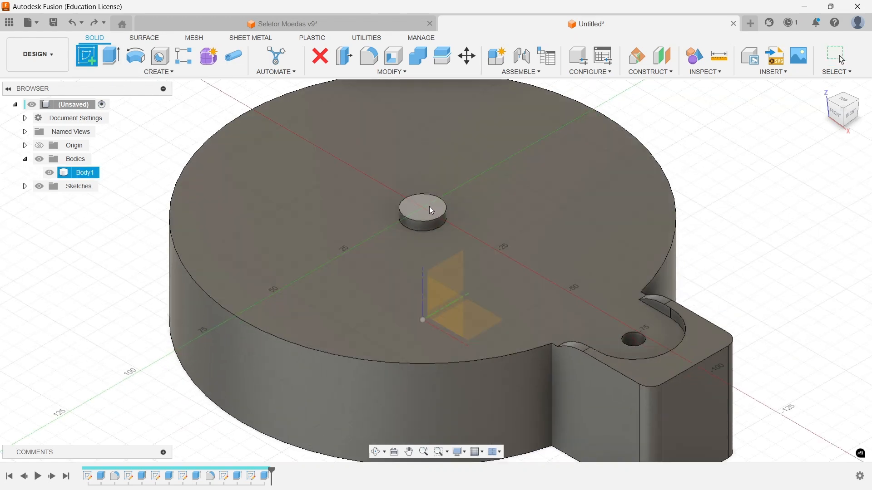
click(431, 210)
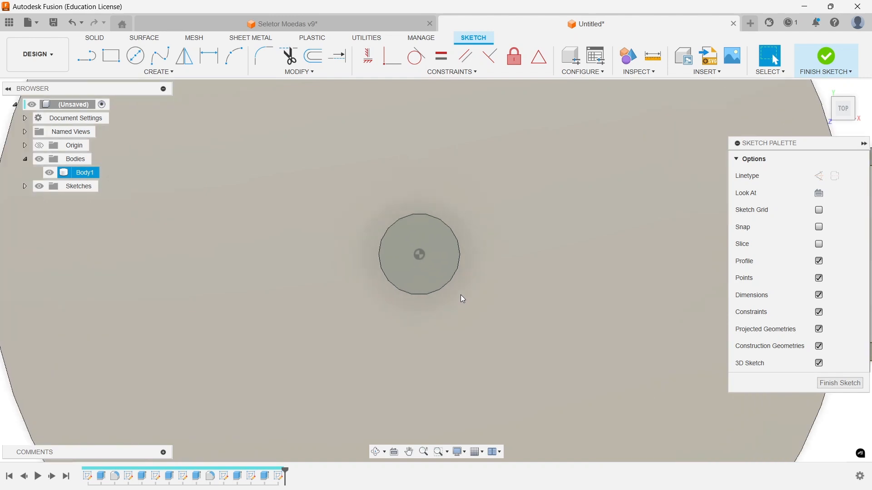
key(r)
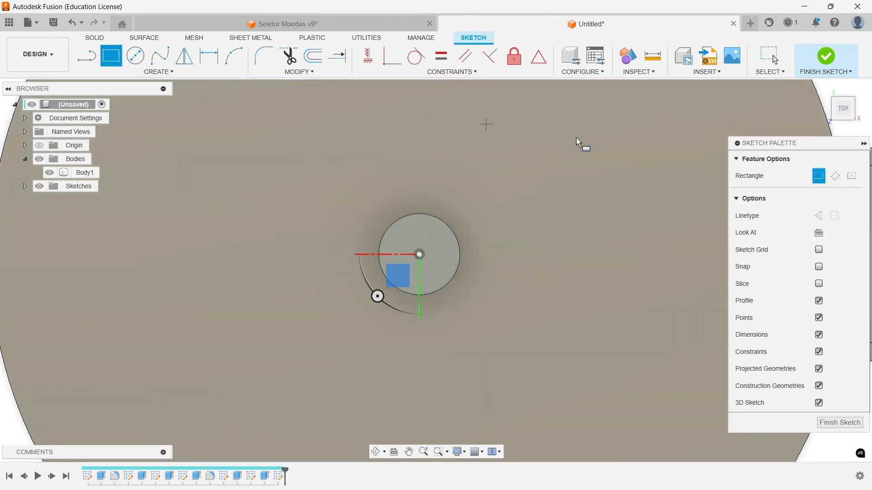
click(852, 176)
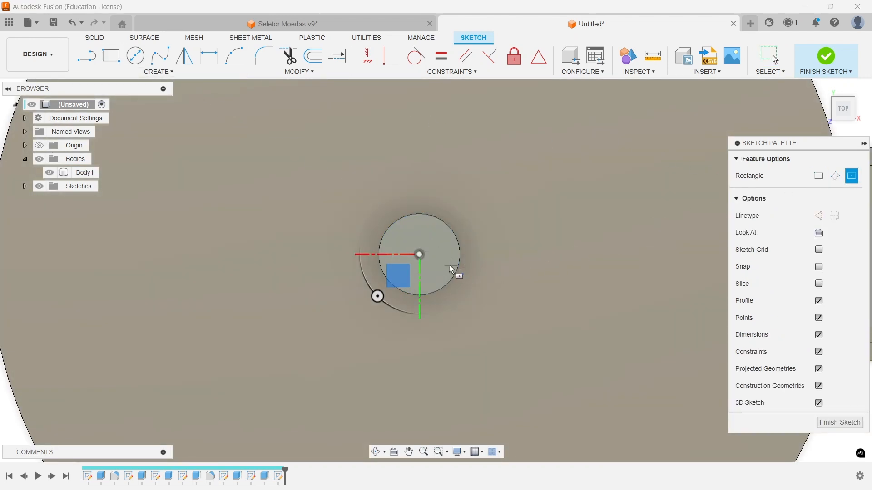
click(404, 249)
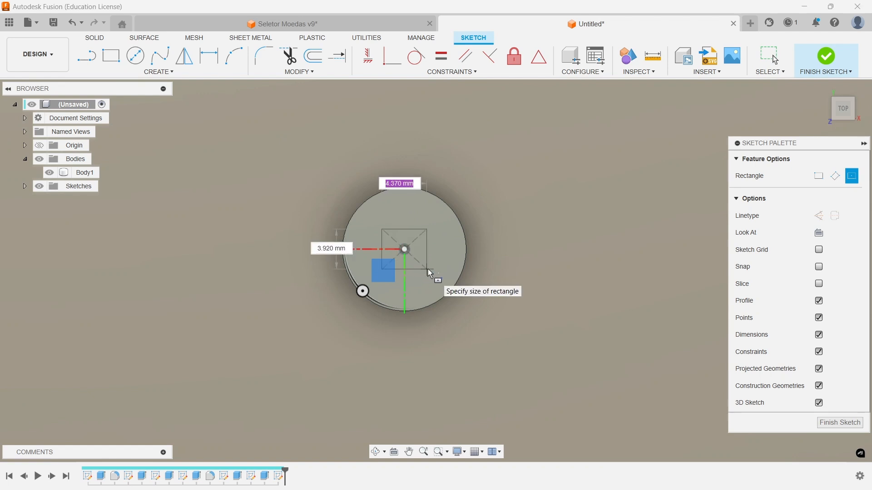
text(6.7)
key(Tab)
text(6)
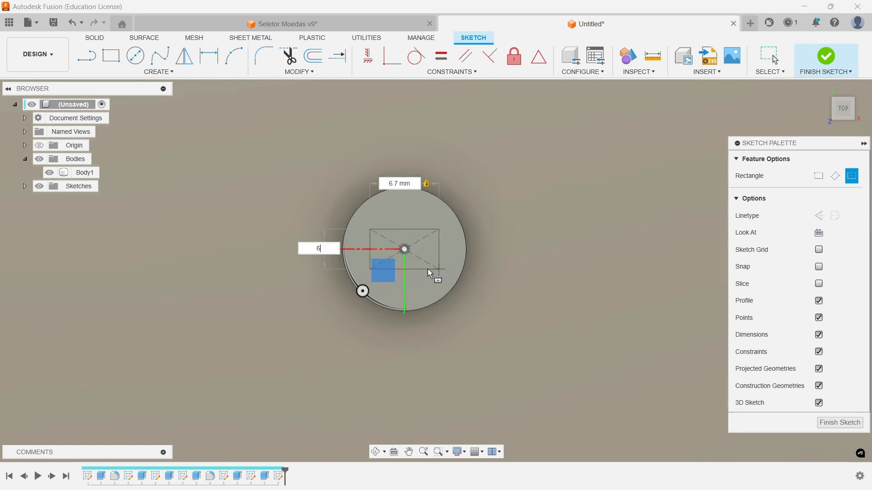
text(.7)
key(Return)
key(Escape)
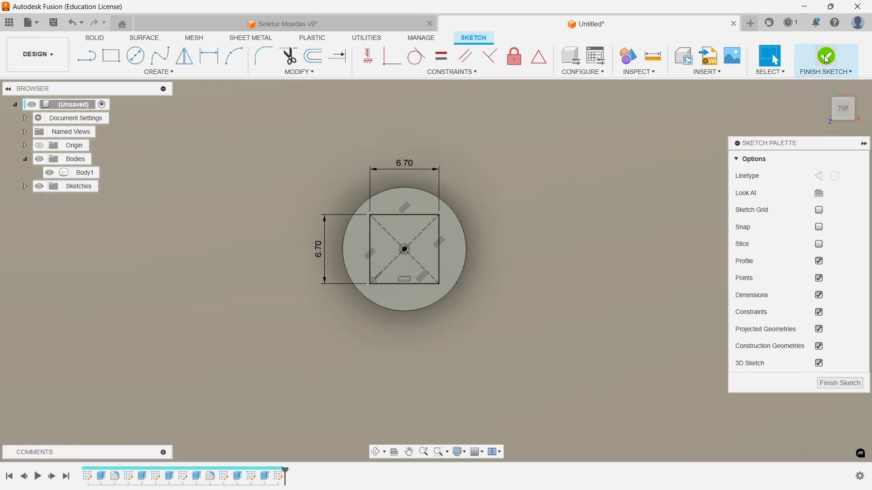
Step: Finish the sketch and extrude the square on the central boss 2.2 mm upward, joined to Body1
click(826, 57)
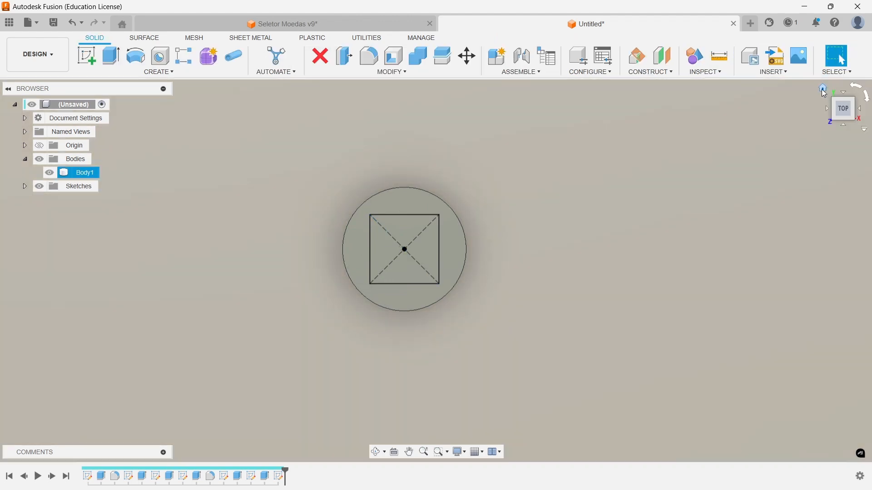
click(825, 91)
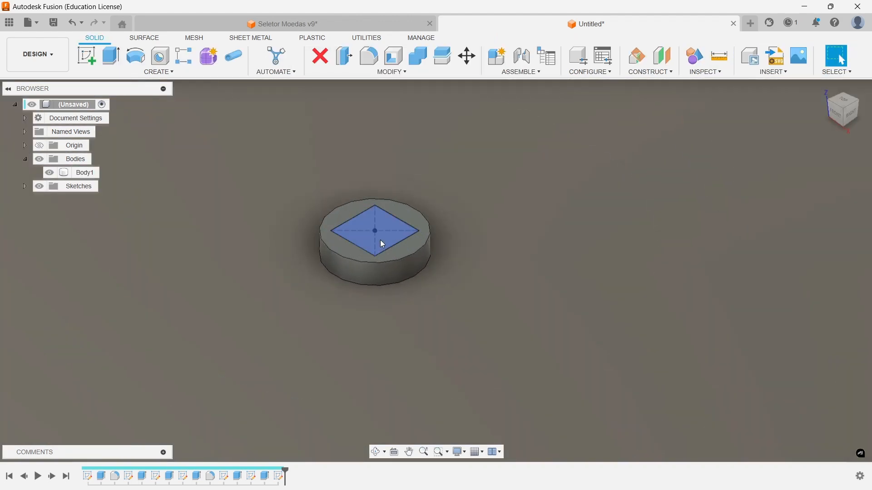
click(382, 245)
text(e)
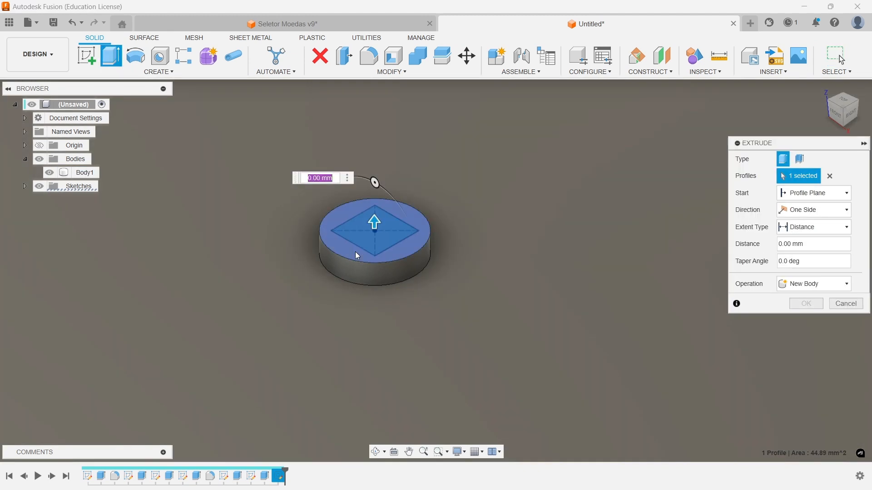
text(2,2)
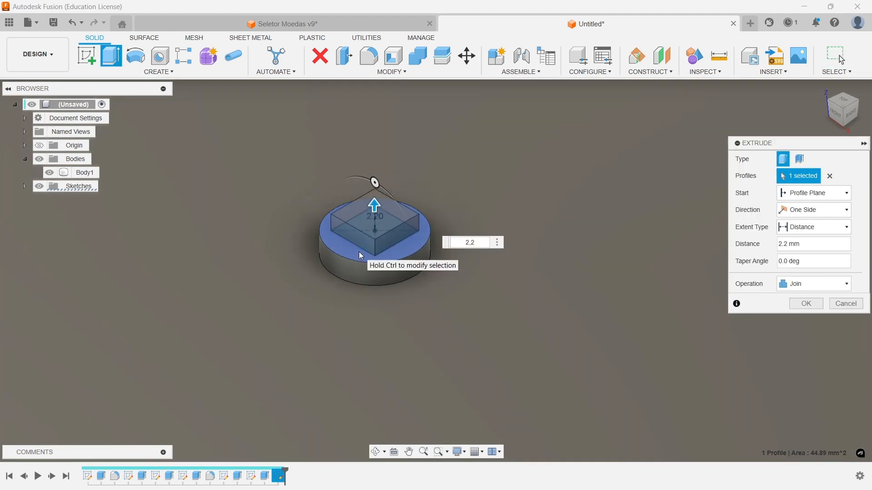
key(Return)
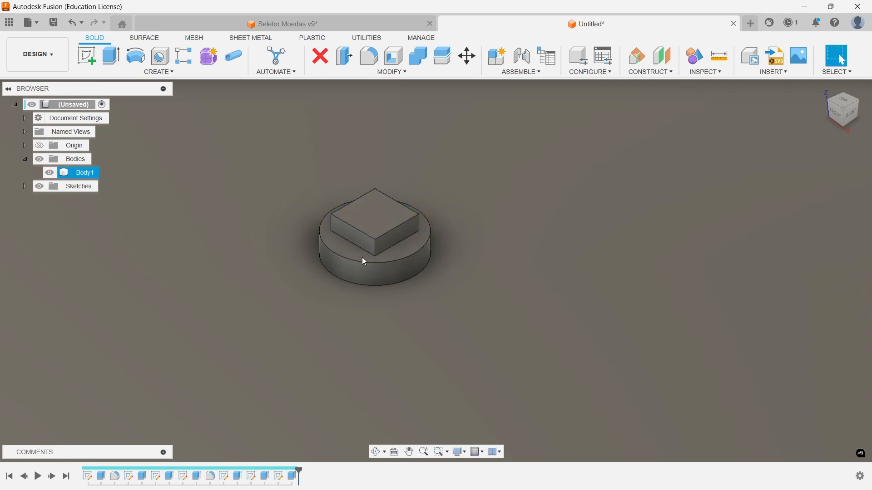
Step: Start a sketch on the arm's upper face and draw a 5 mm construction line perpendicular to the long edge, inward from where the front corner rounding starts
scroll(414, 272, down, 5)
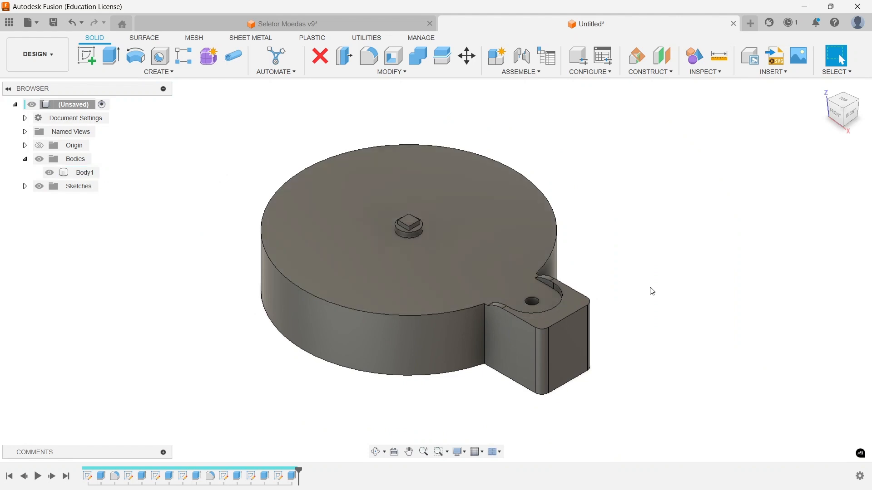
click(87, 56)
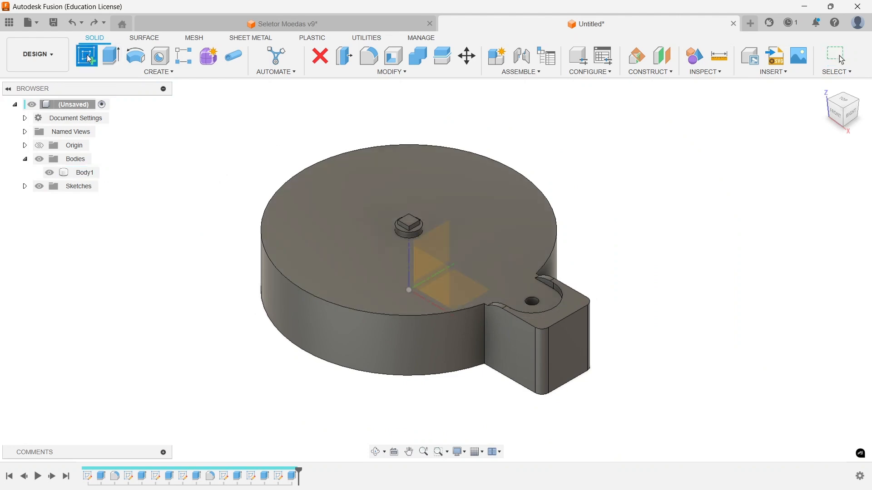
click(554, 318)
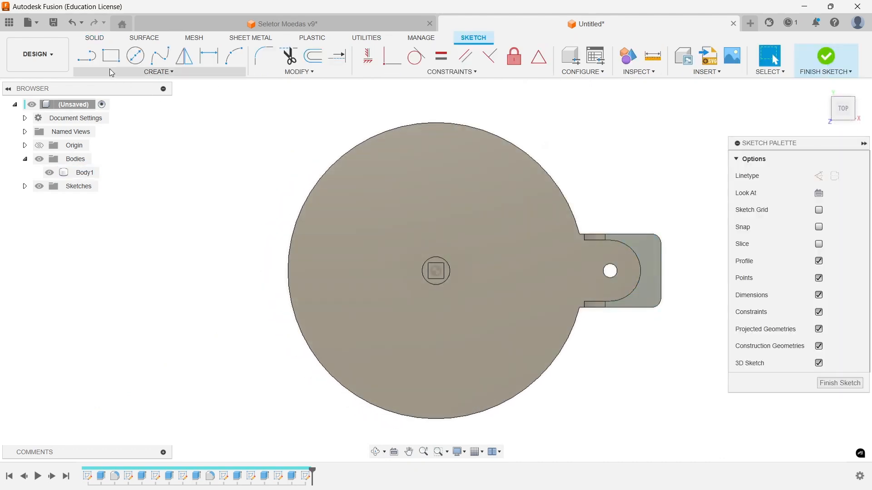
click(86, 56)
key(x)
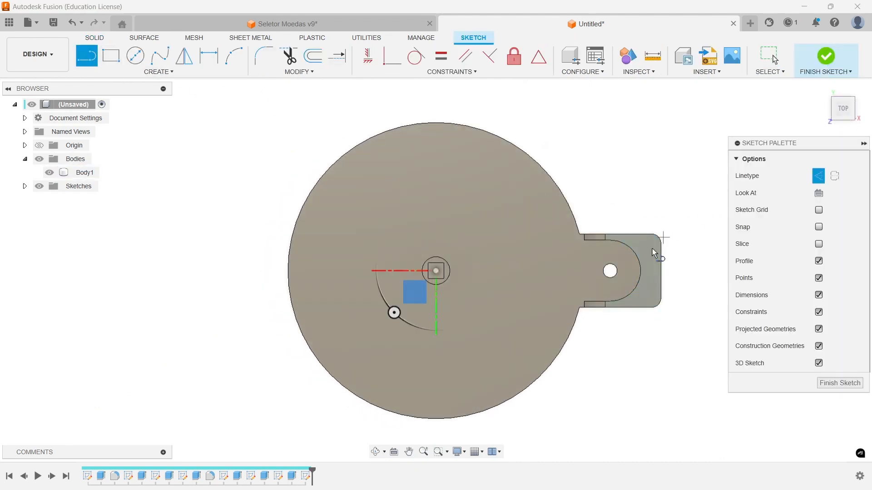
scroll(659, 304, up, 5)
scroll(644, 314, up, 3)
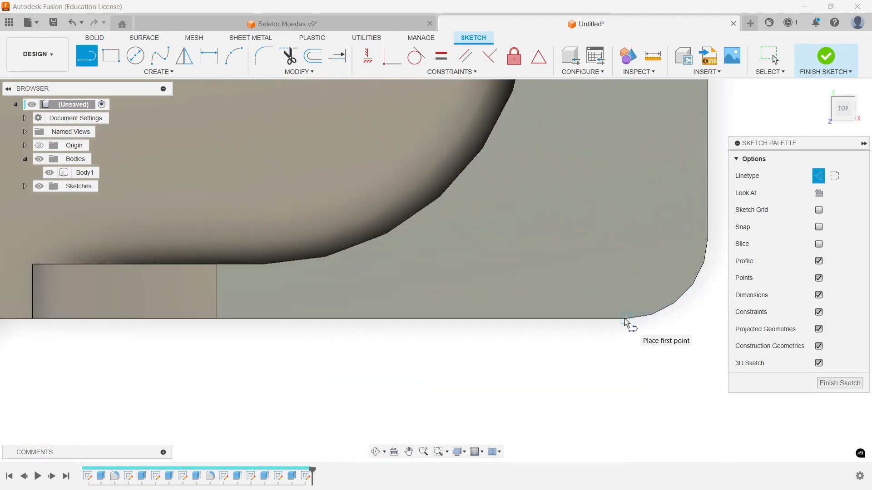
click(626, 318)
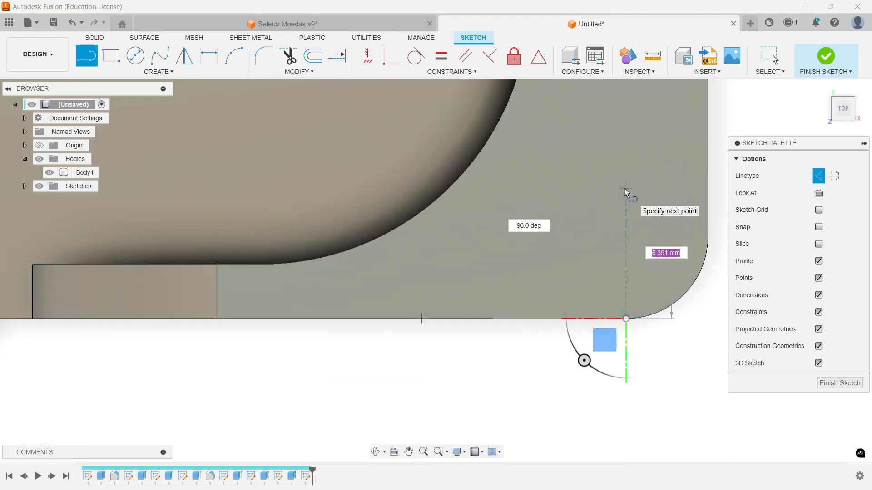
text(5)
key(Return)
key(Escape)
scroll(626, 191, down, 5)
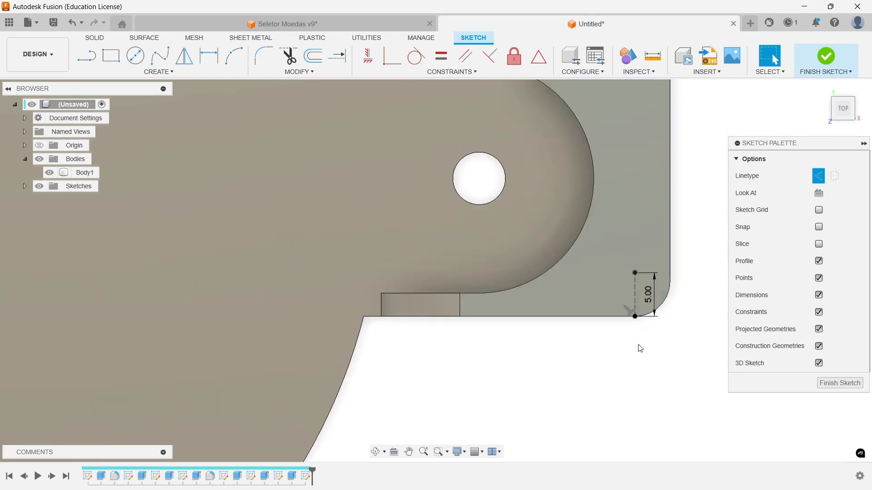
Step: Draw a 5 mm construction line perpendicular to the arm's rear long edge, inward from where the rear corner rounding starts
scroll(638, 336, down, 5)
scroll(651, 229, up, 8)
key(l)
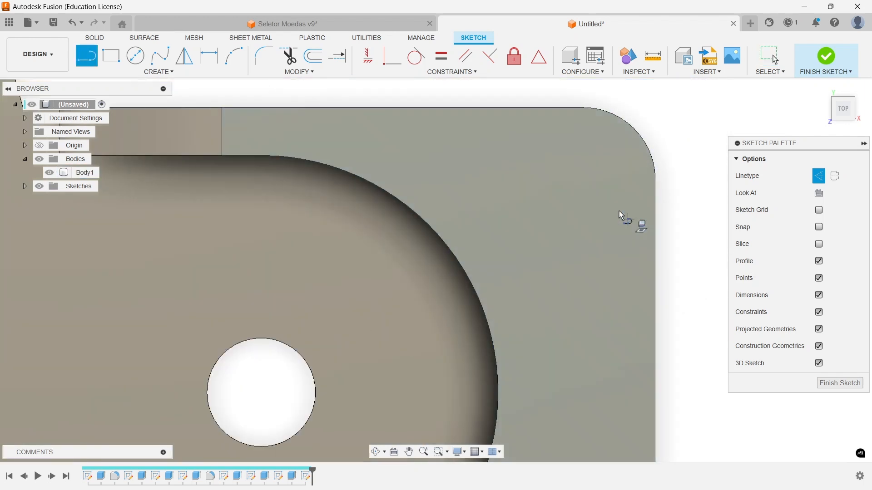
click(583, 107)
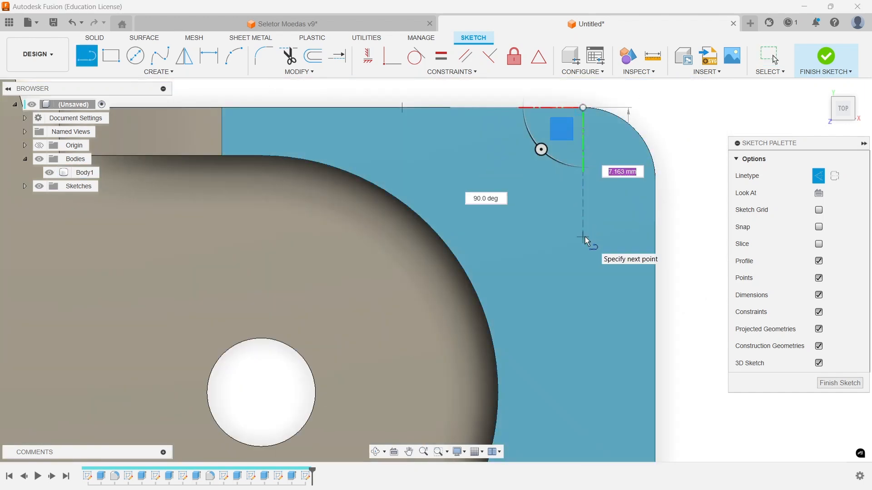
text(5)
key(Return)
key(Escape)
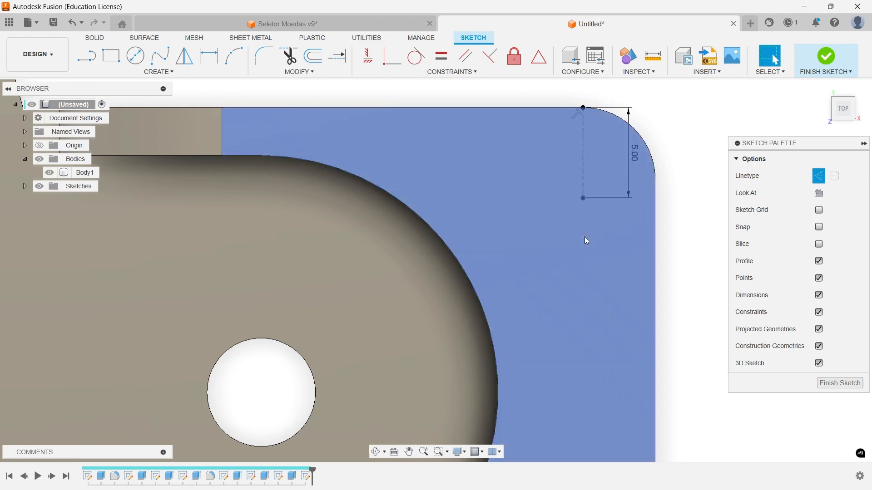
Step: Draw a 5 mm diameter circle centered on the inner end of each of the two corner construction lines
scroll(534, 228, down, 3)
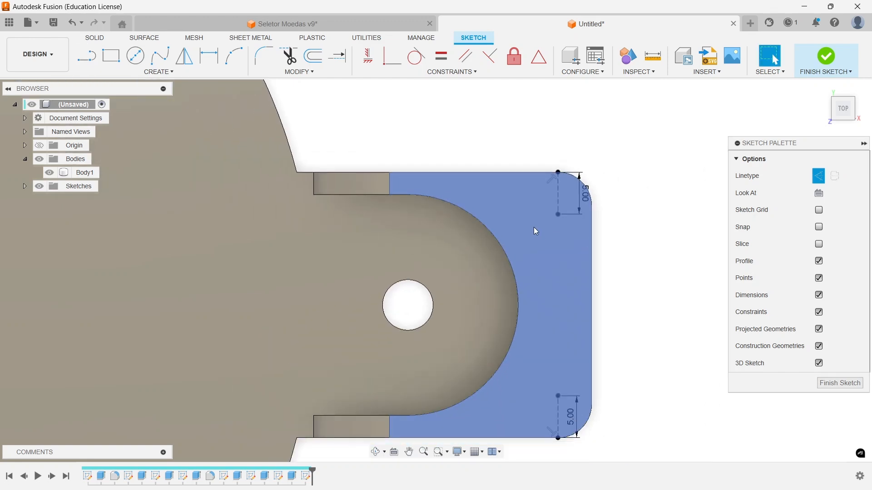
click(142, 56)
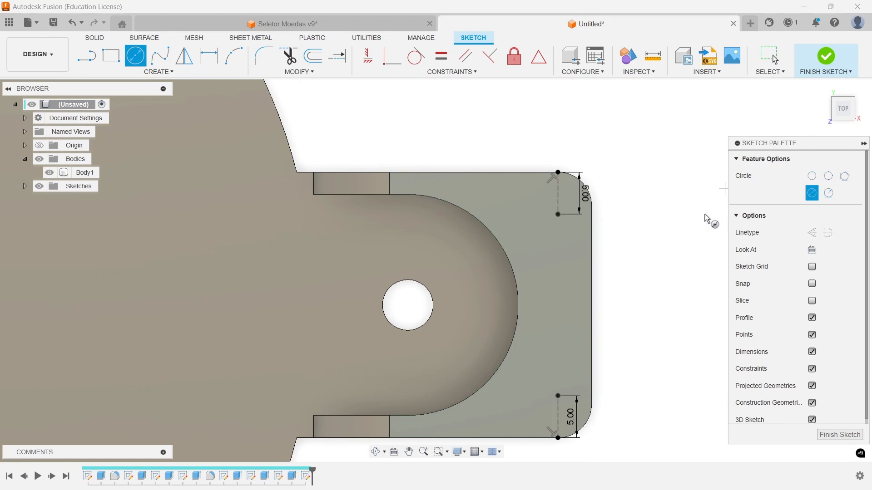
scroll(623, 209, up, 3)
click(513, 221)
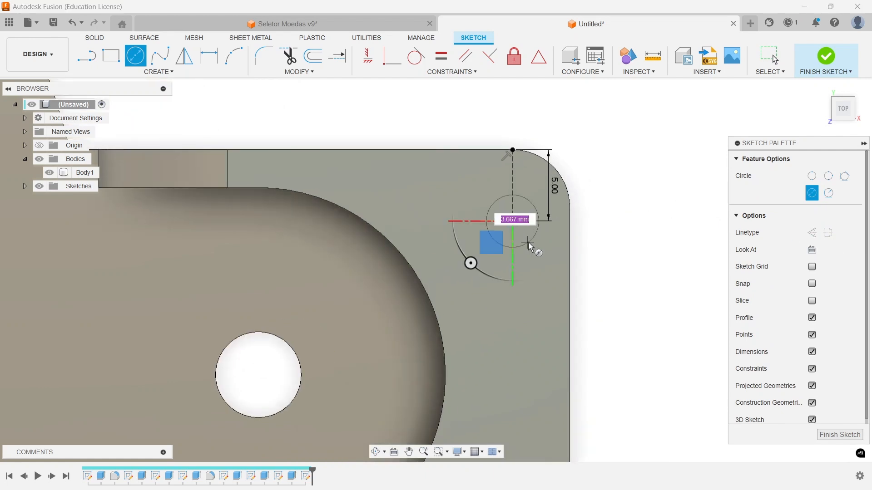
text(5)
key(Return)
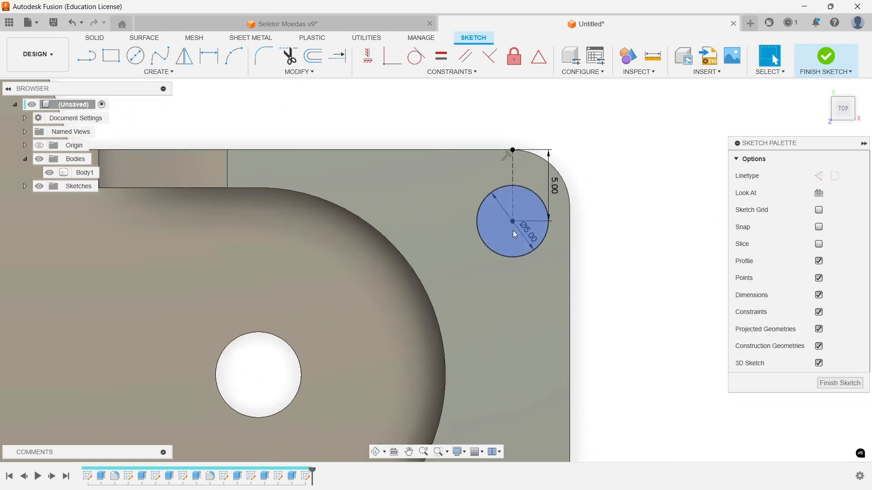
scroll(513, 230, down, 5)
key(c)
scroll(514, 301, up, 5)
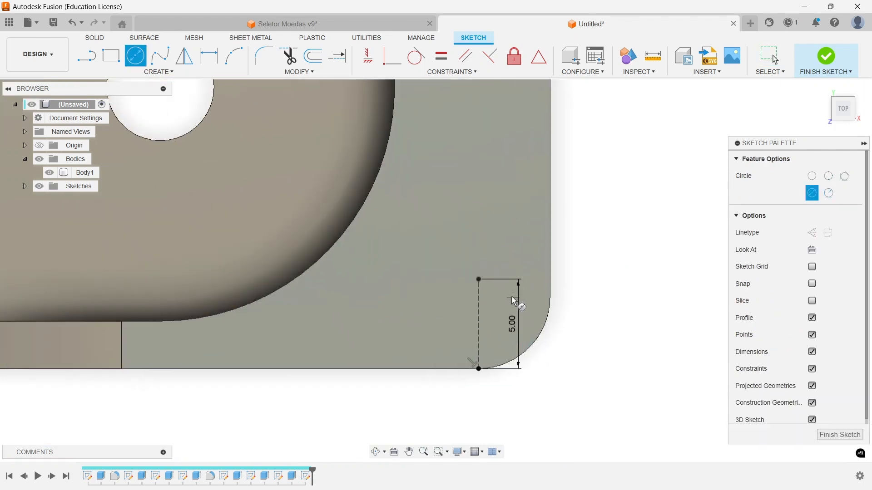
click(478, 279)
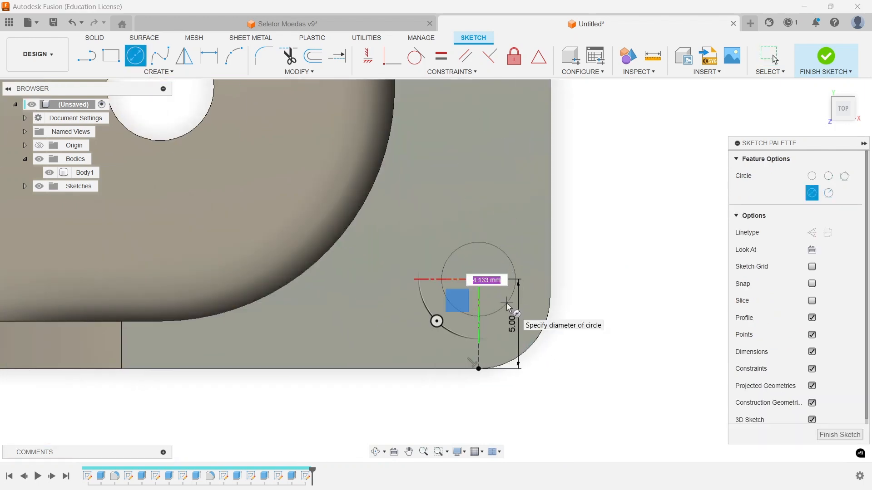
text(5)
key(Return)
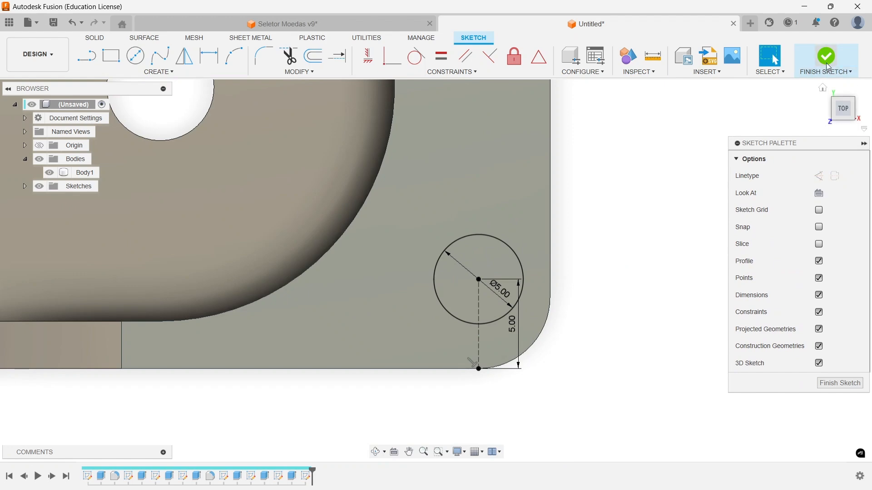
Step: Finish the sketch and extrude both 5 mm corner circles 4 mm upward as pegs joined to the body
click(827, 63)
click(824, 92)
scroll(552, 337, up, 10)
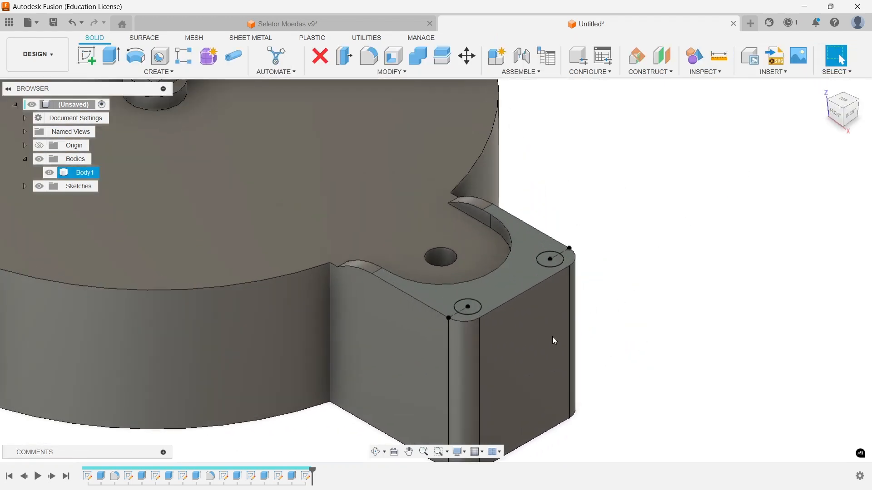
key(e)
scroll(448, 325, up, 3)
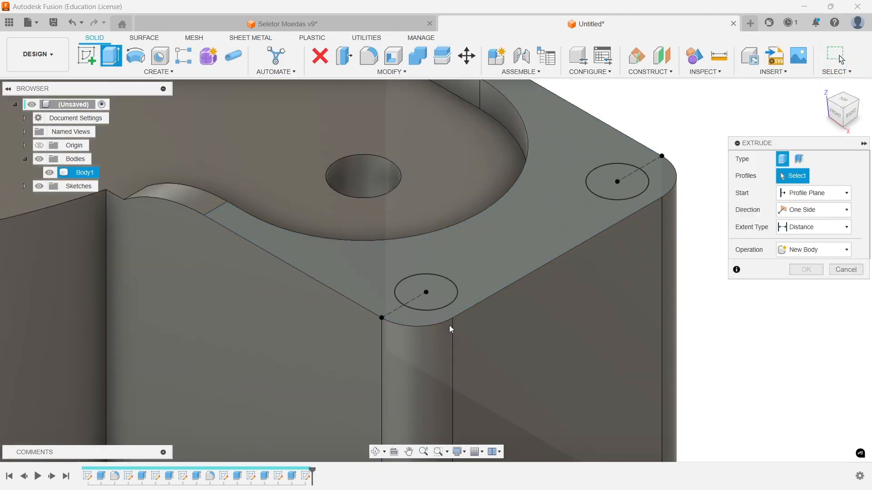
click(438, 286)
click(629, 164)
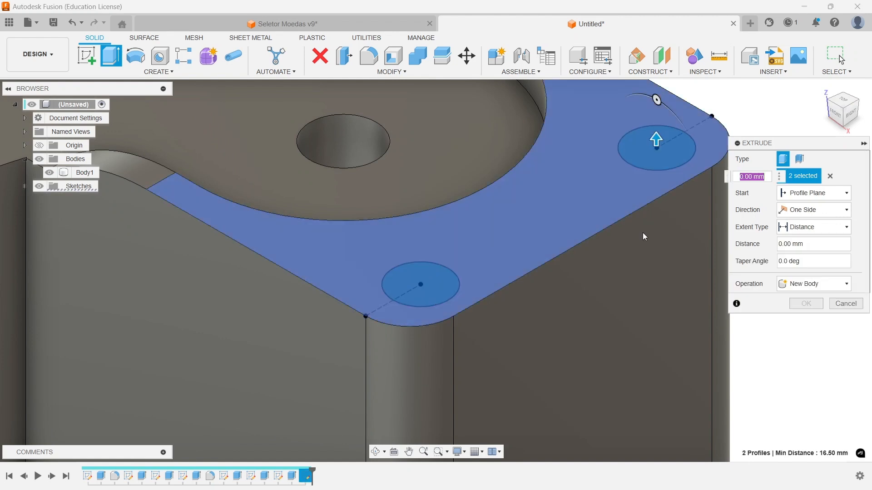
text(4)
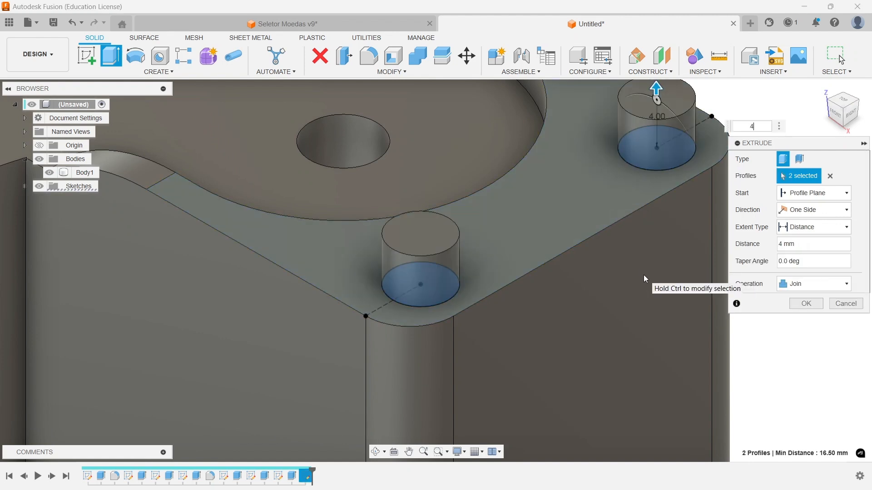
key(Return)
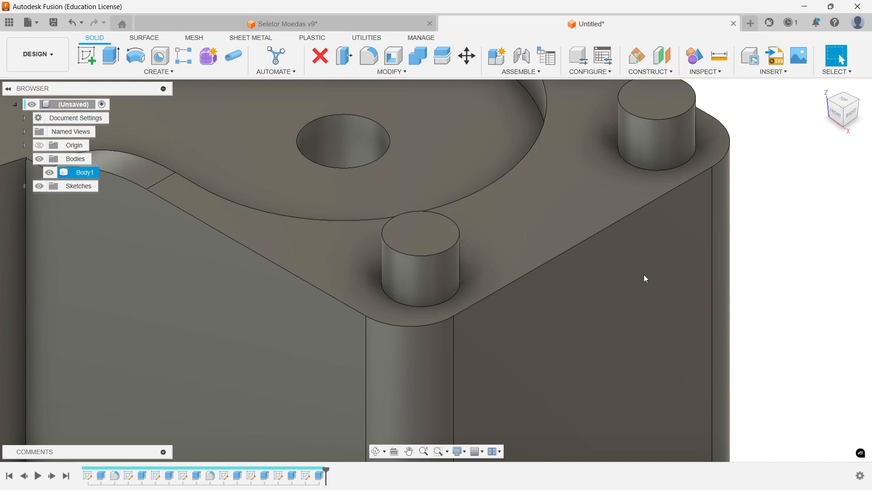
Step: Start a sketch on the round body's upper face and draw a 30.7 mm horizontal construction line from the shaft hole's center toward the central boss
scroll(644, 275, down, 6)
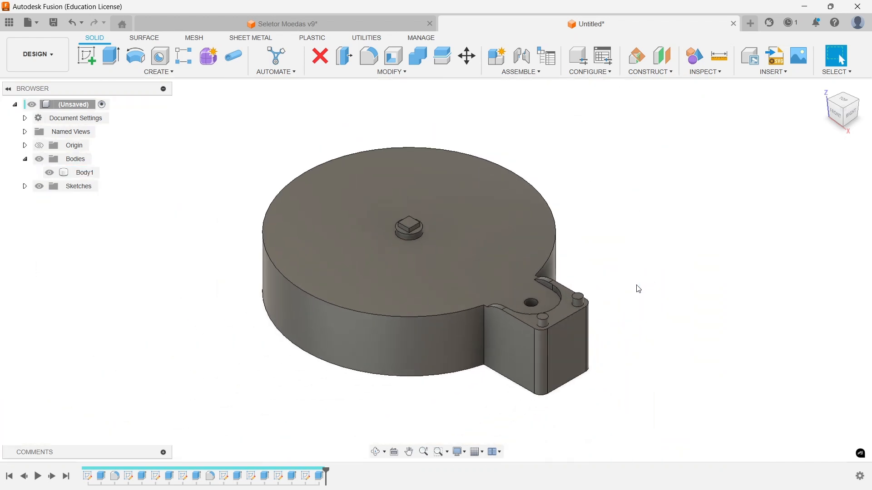
click(86, 55)
click(505, 227)
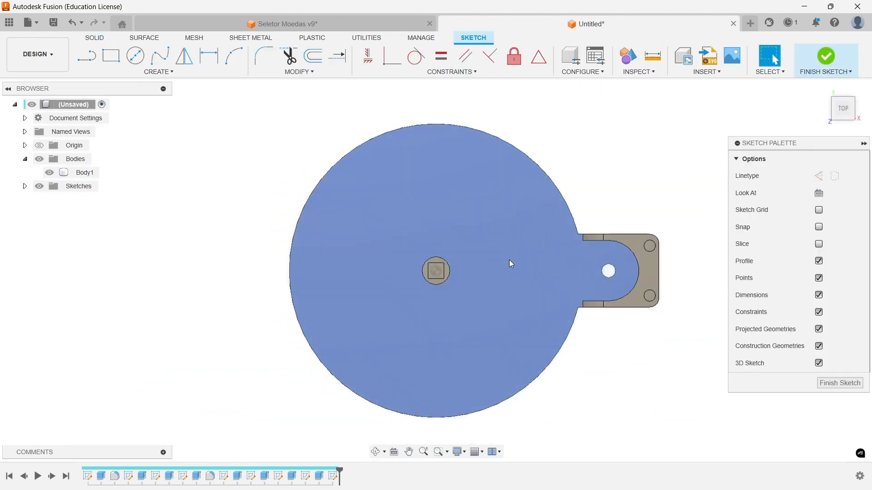
scroll(578, 291, up, 3)
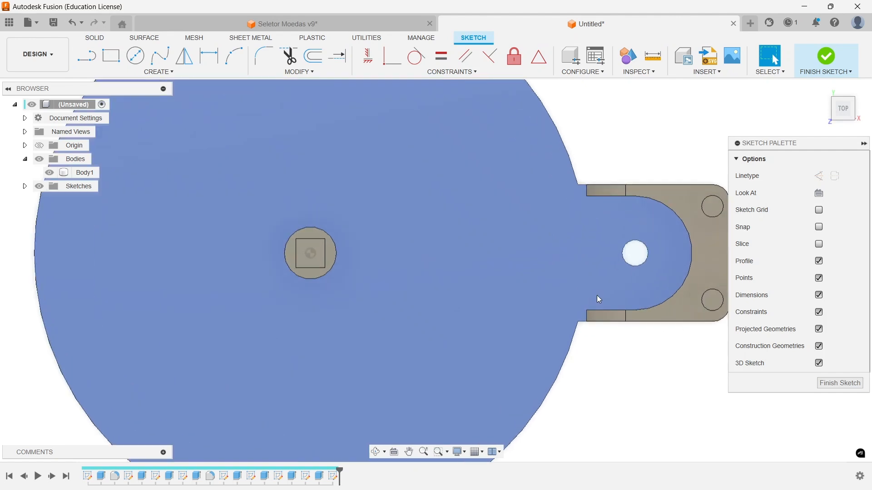
key(l)
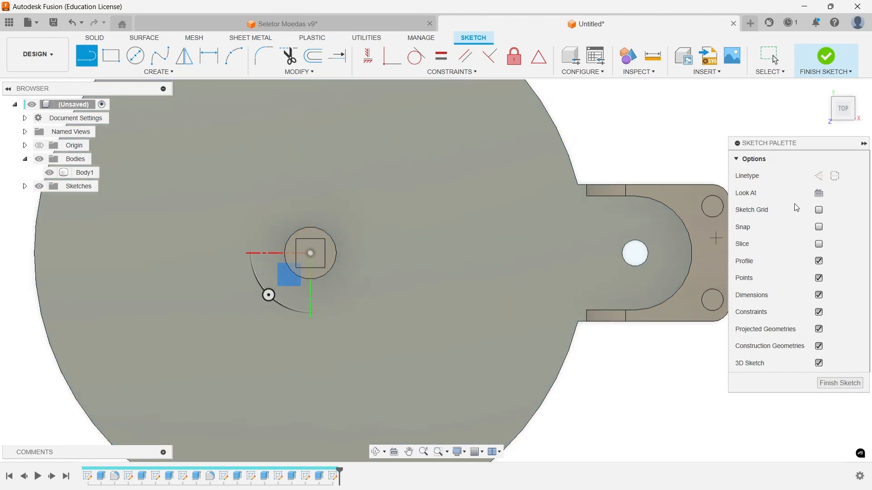
click(818, 176)
scroll(647, 267, up, 2)
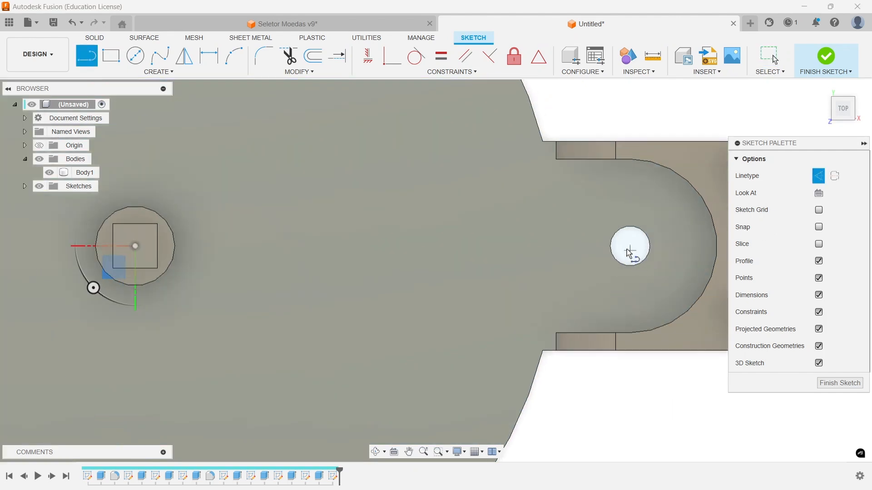
click(630, 246)
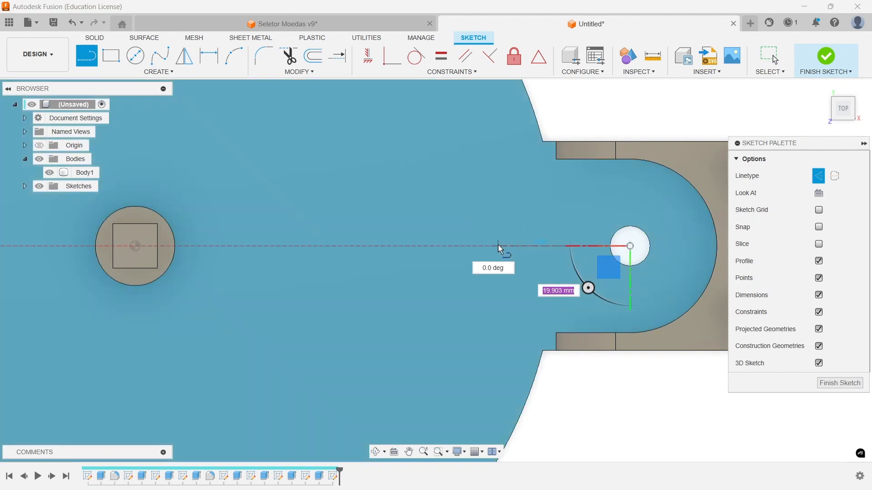
text(30.7)
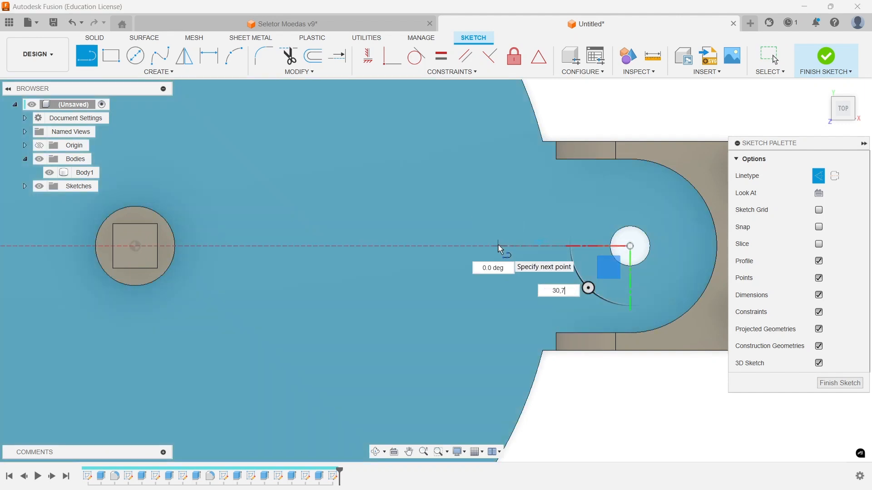
key(Tab)
key(Return)
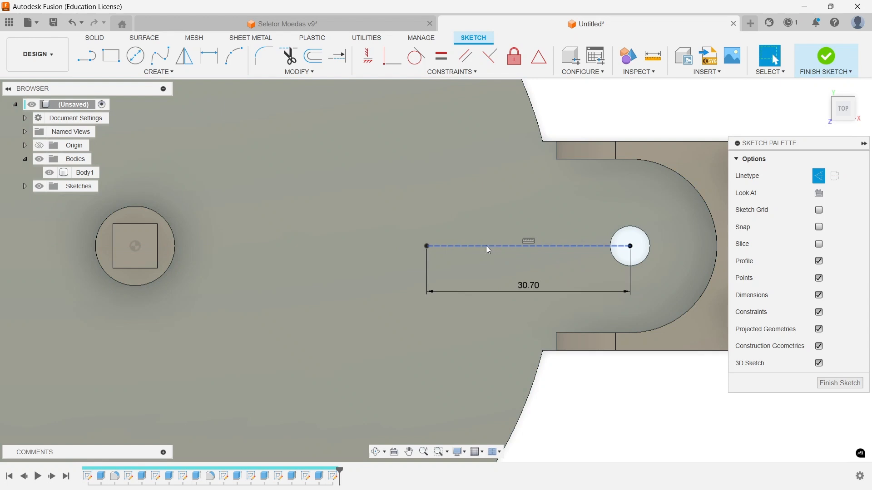
Step: Place a sketch point at the inner end of the 30.7 mm construction line and delete that line
scroll(477, 245, down, 3)
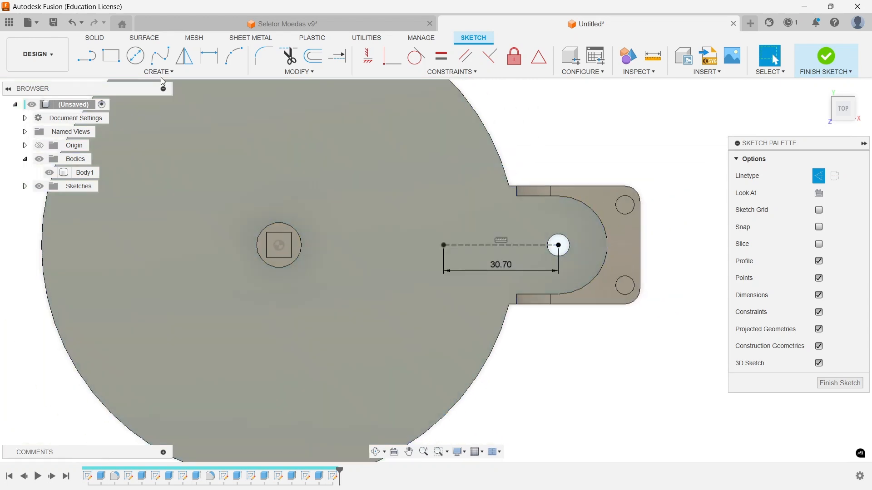
click(162, 75)
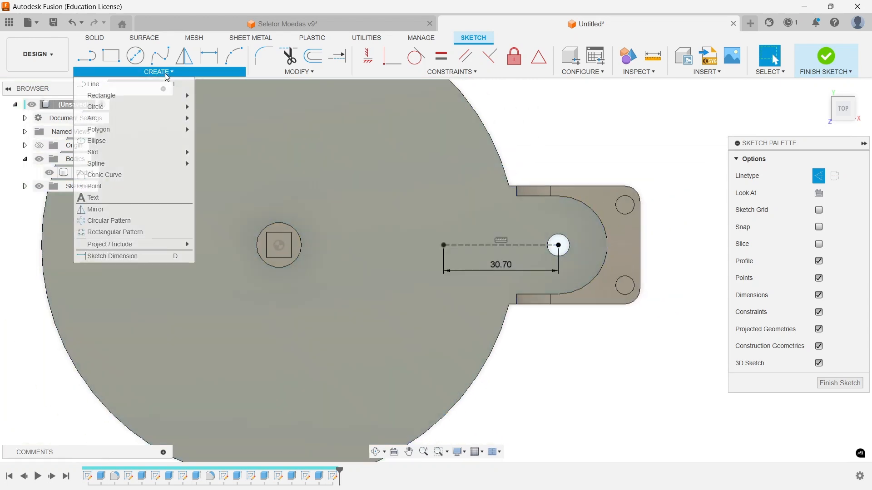
click(124, 186)
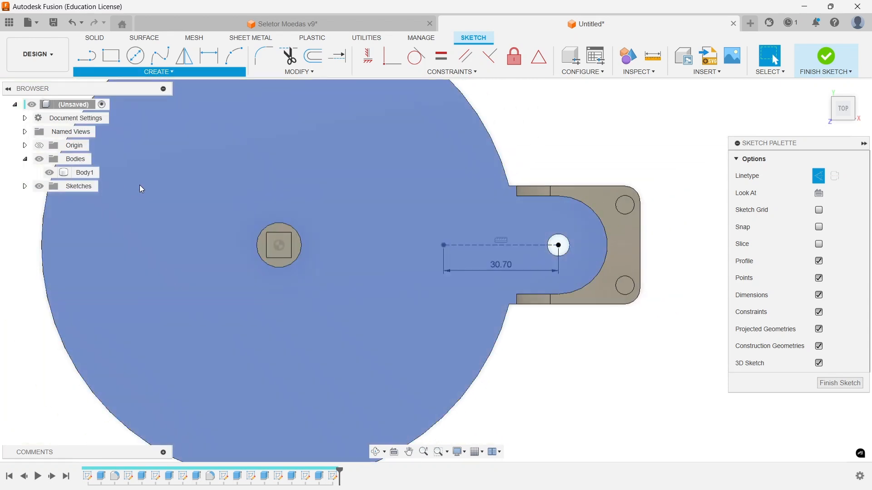
scroll(428, 241, up, 2)
click(450, 249)
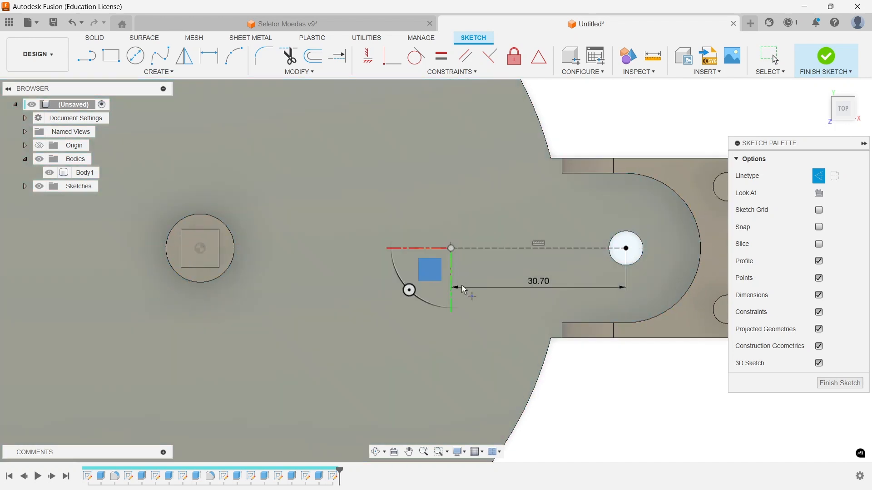
scroll(372, 370, down, 2)
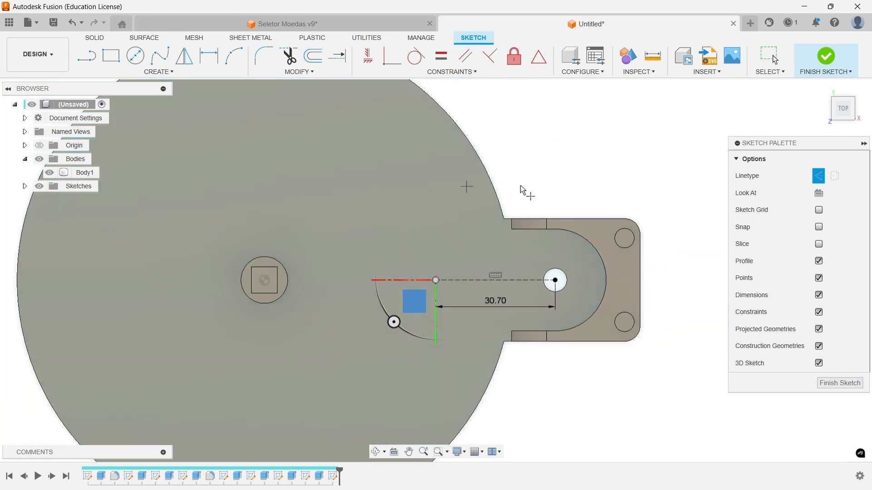
scroll(520, 185, down, 2)
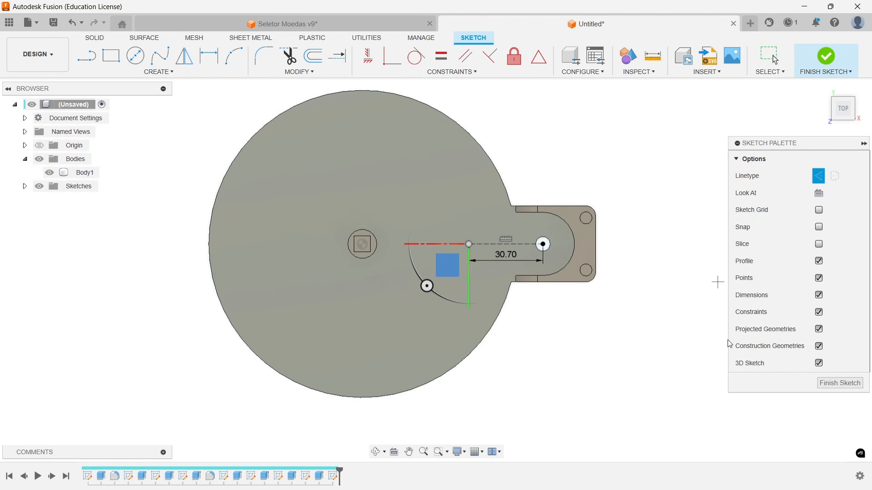
key(Escape)
click(524, 244)
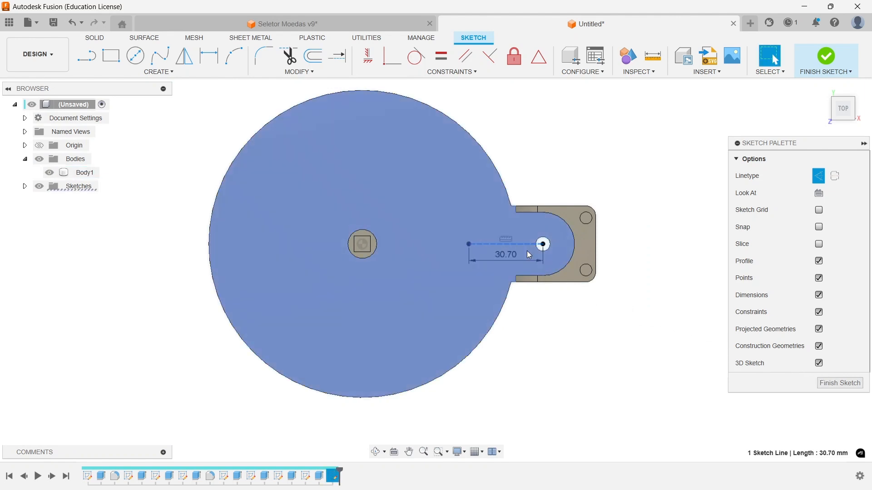
key(Escape)
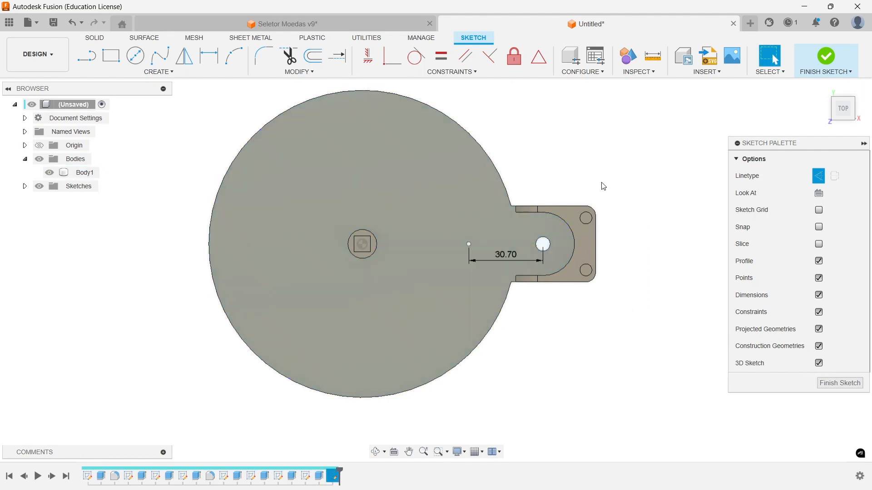
Step: Pattern the sketch point circularly around the central boss's center with a quantity of 6 over the full circle
click(469, 244)
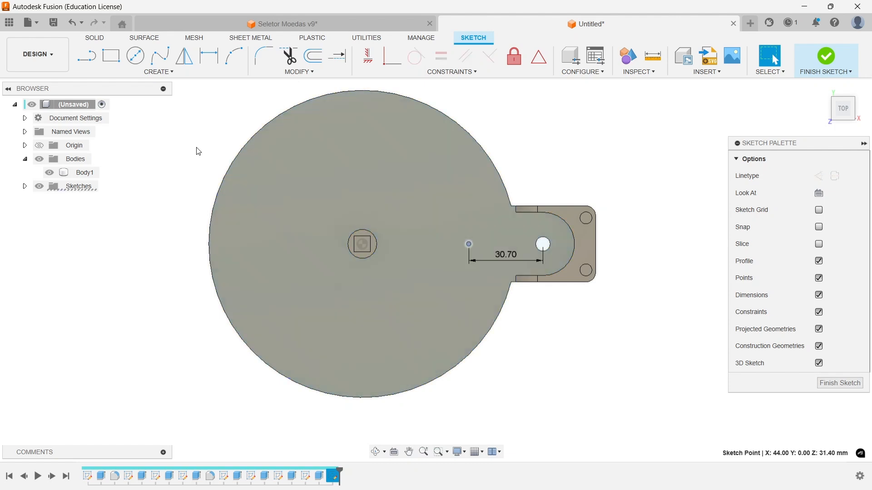
click(167, 73)
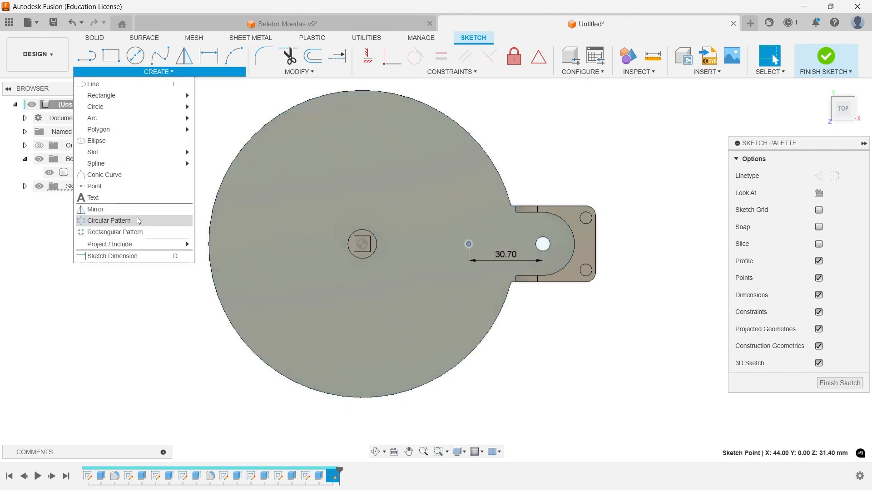
click(138, 224)
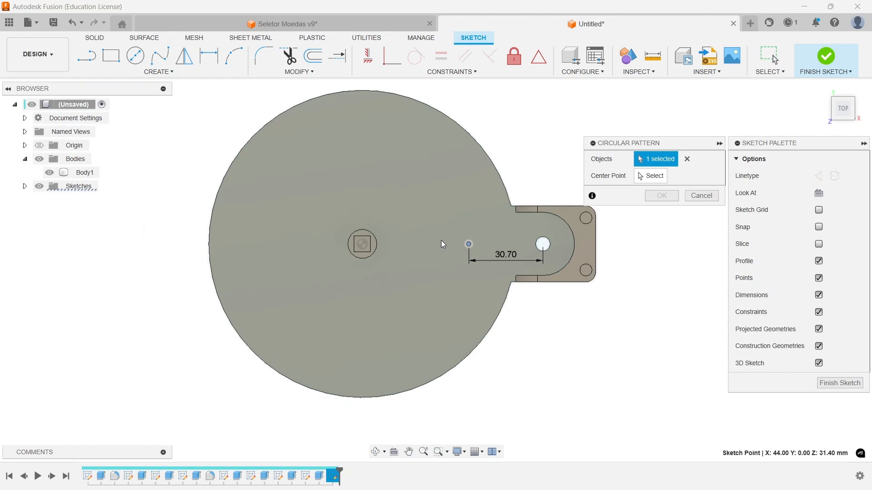
click(653, 177)
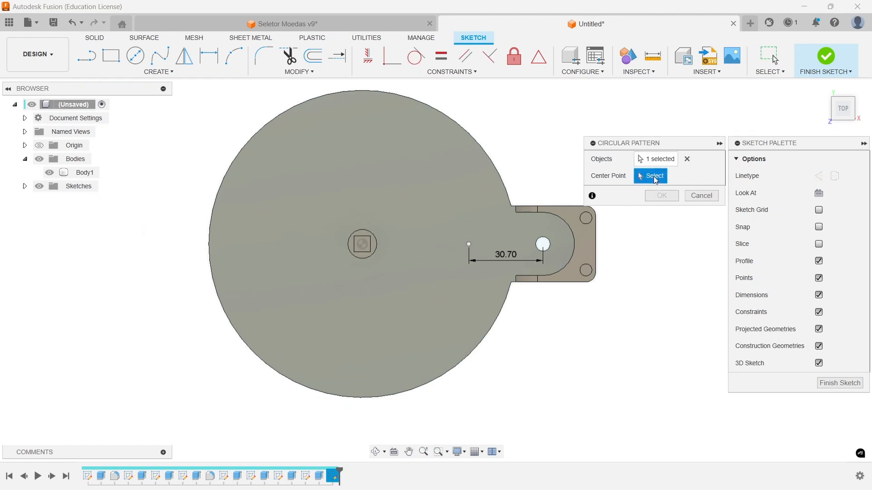
click(364, 242)
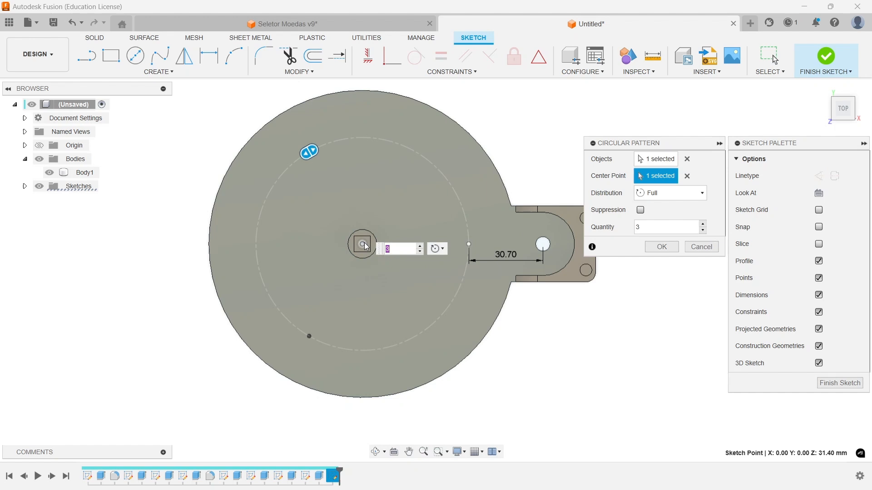
click(420, 246)
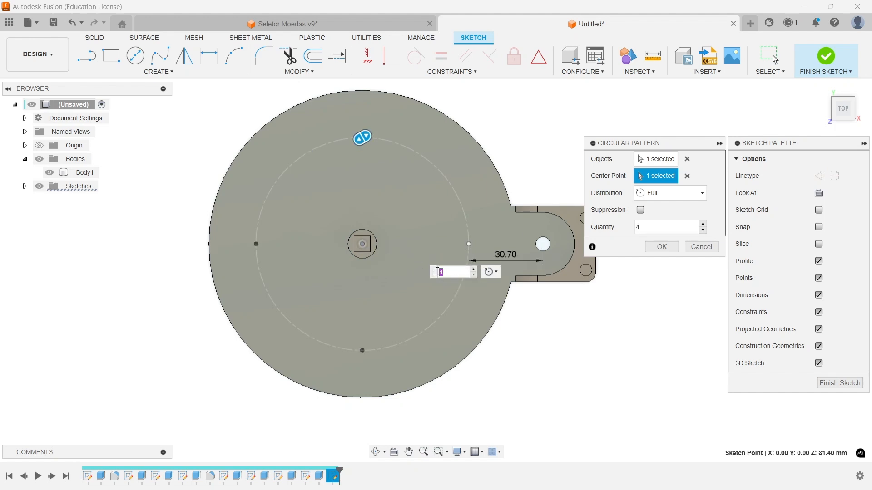
text(6)
key(Return)
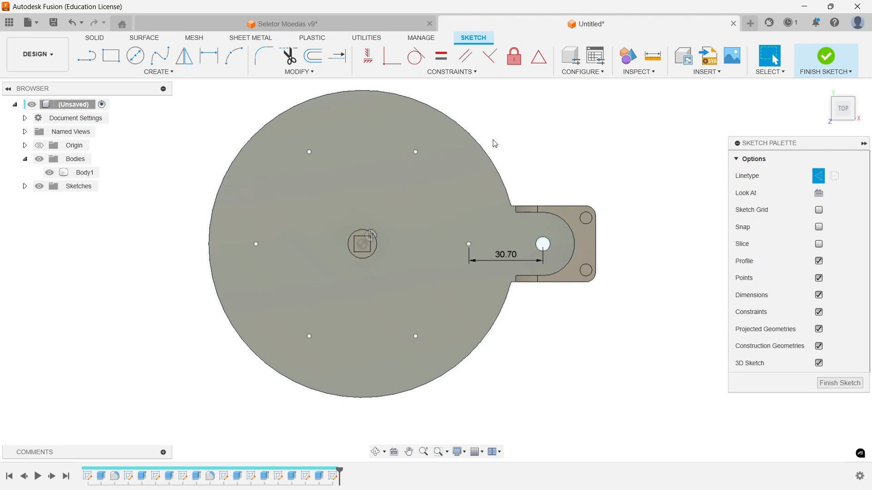
Step: Draw a 21 mm diameter circle on the first pattern point clockwise from the point facing the arm
scroll(595, 311, up, 1)
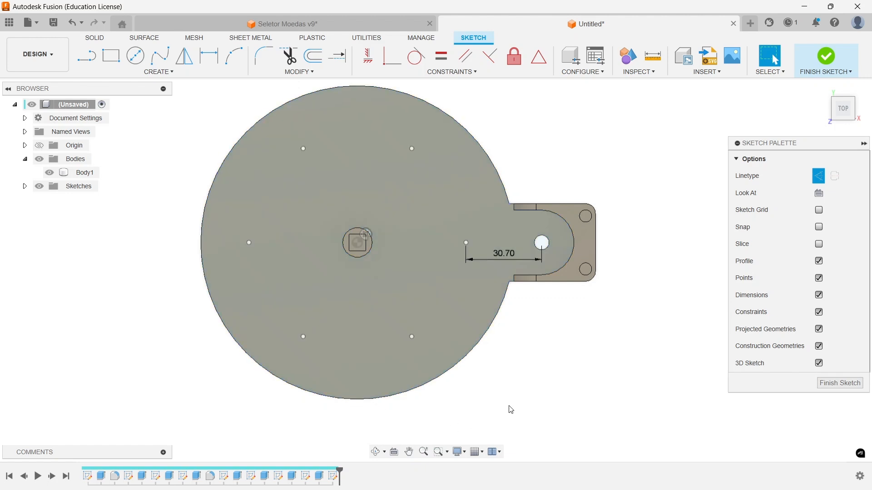
key(c)
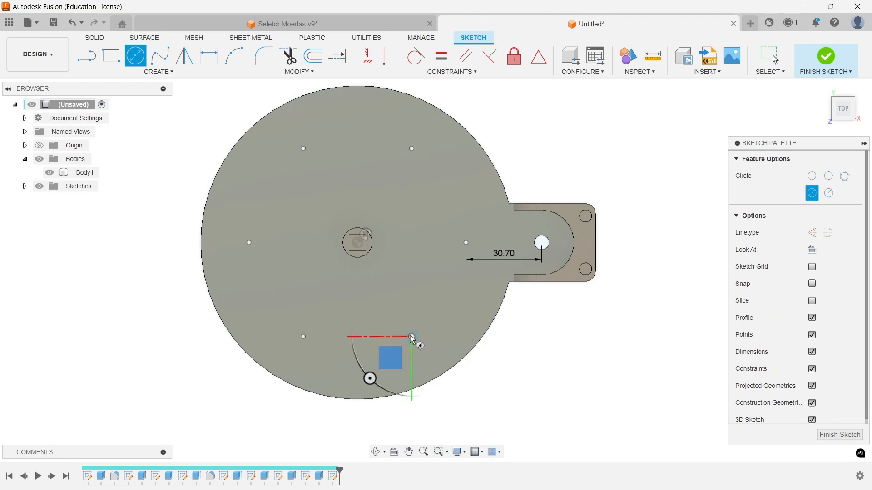
click(413, 337)
text(21)
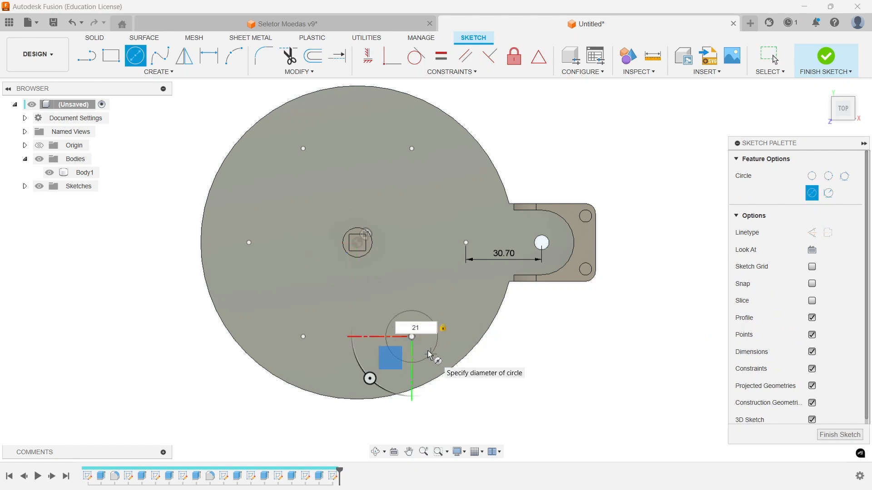
key(Return)
key(Escape)
Step: Draw a 22.72 mm diameter circle on the next pattern point clockwise from the 21 mm circle
key(c)
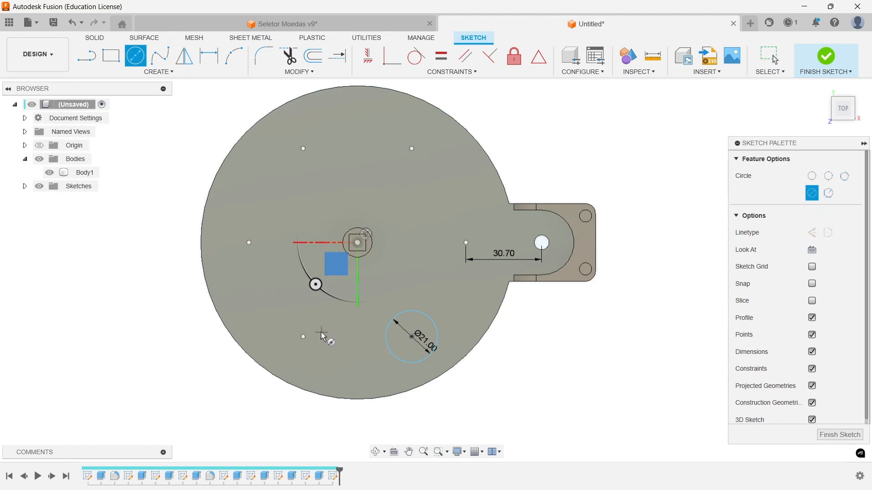
click(304, 337)
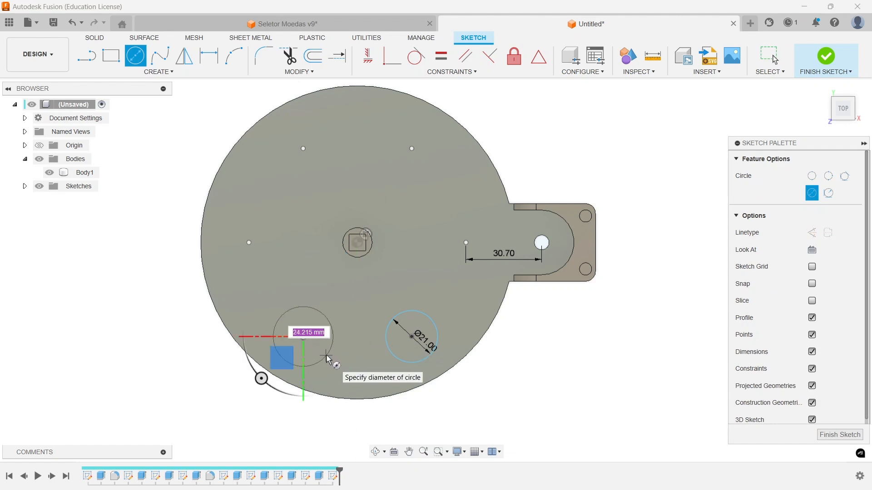
text(22)
text(.72)
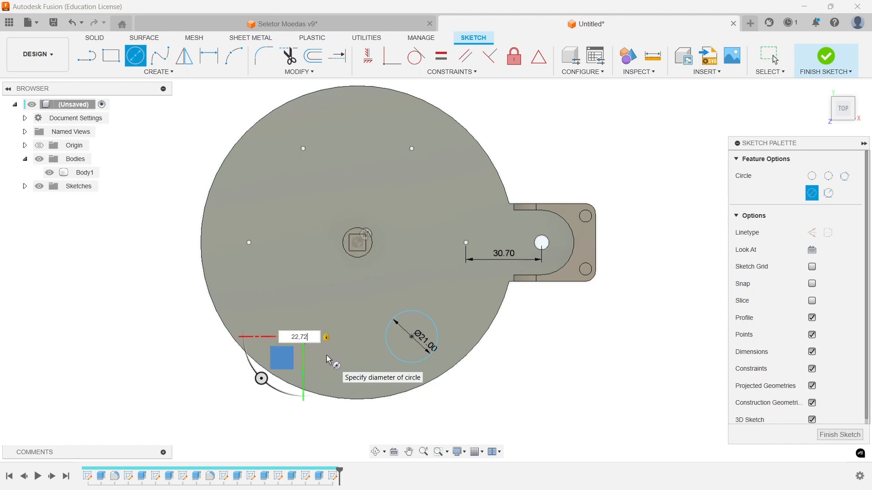
key(Return)
key(Escape)
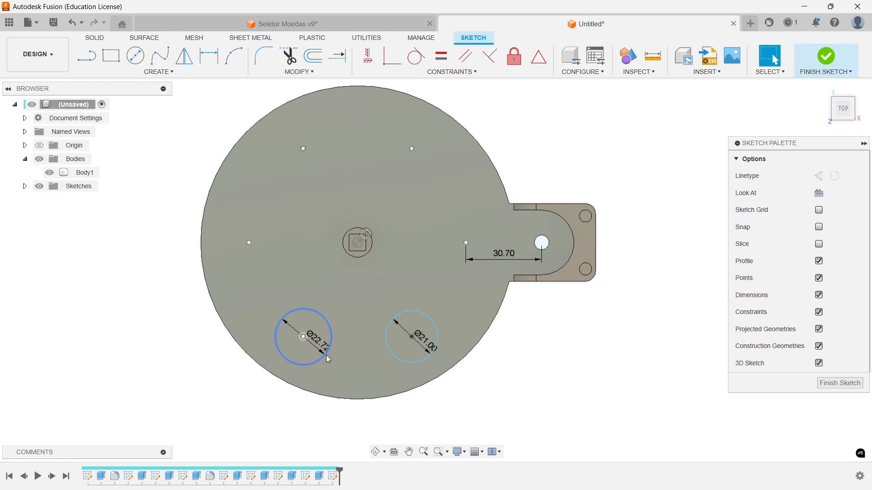
Step: Draw a 24 mm diameter circle on the pattern point diametrically opposite the arm
key(c)
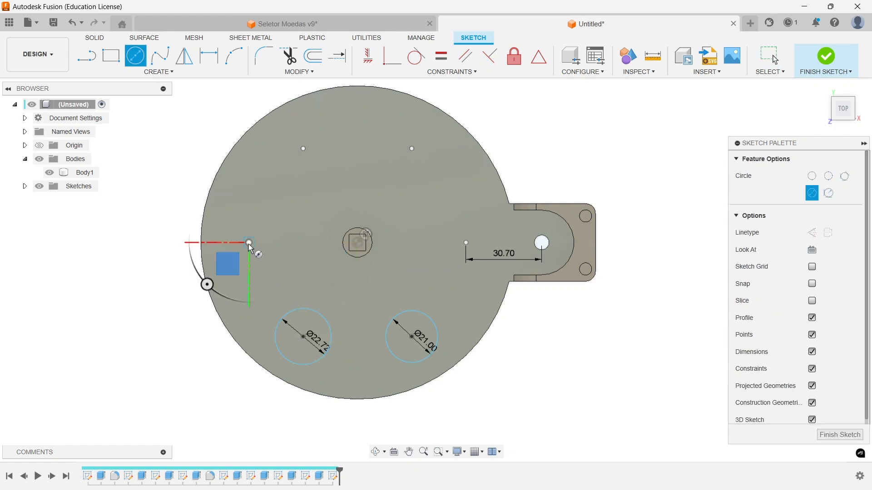
click(249, 243)
text(24)
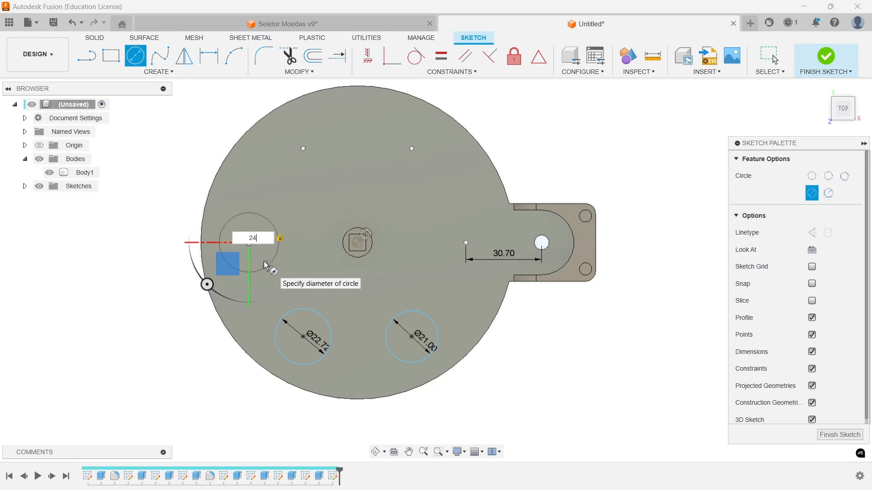
key(Return)
key(Escape)
Step: Draw a 26 mm diameter circle on the next pattern point clockwise from the 24 mm circle
key(c)
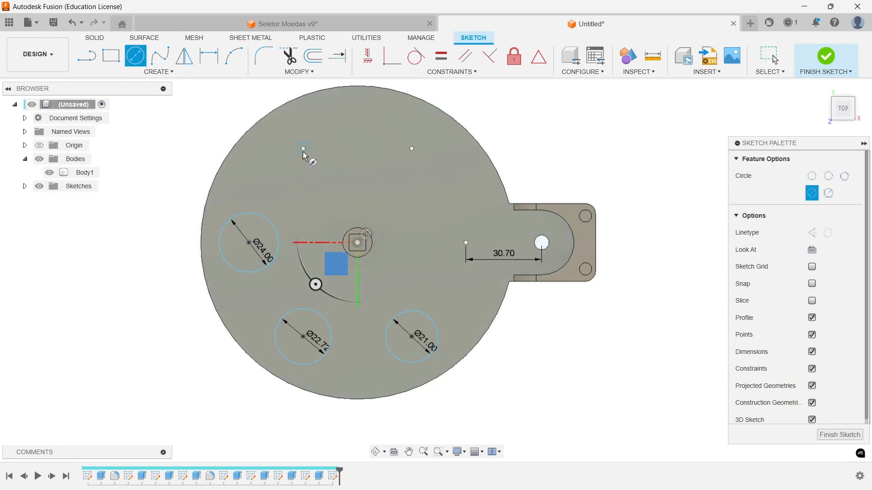
click(304, 150)
text(26)
key(Return)
key(Escape)
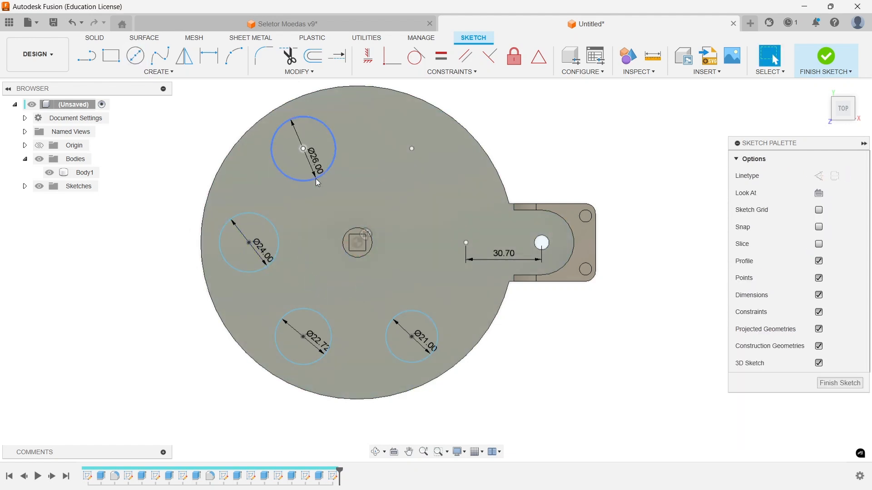
Step: Draw a 28 mm diameter circle on the remaining pattern point between the 26 mm circle and the arm-side point
key(c)
click(411, 149)
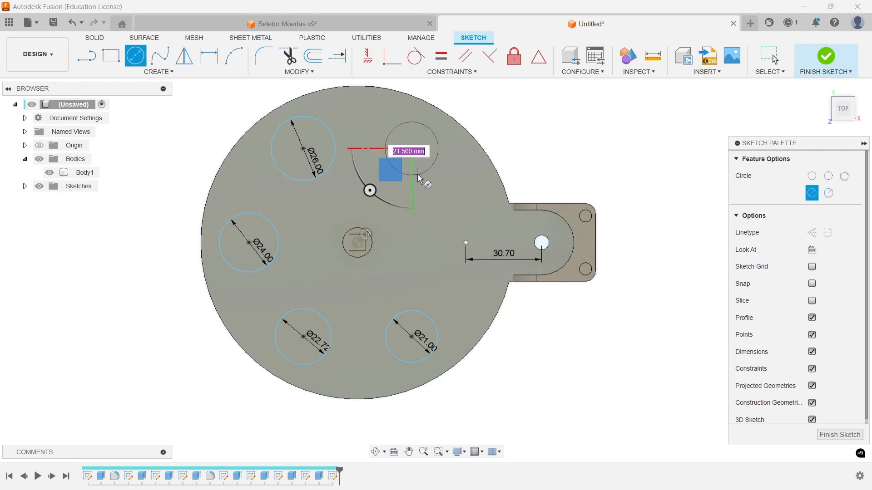
text(28)
key(Return)
key(Escape)
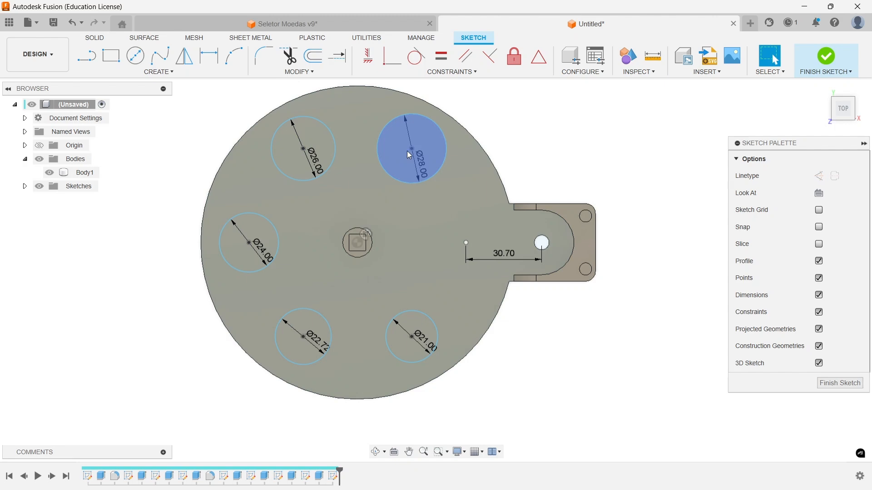
Step: Finish the sketch and extrude all five coin circles downward as a cut through the full height of the round body
click(812, 69)
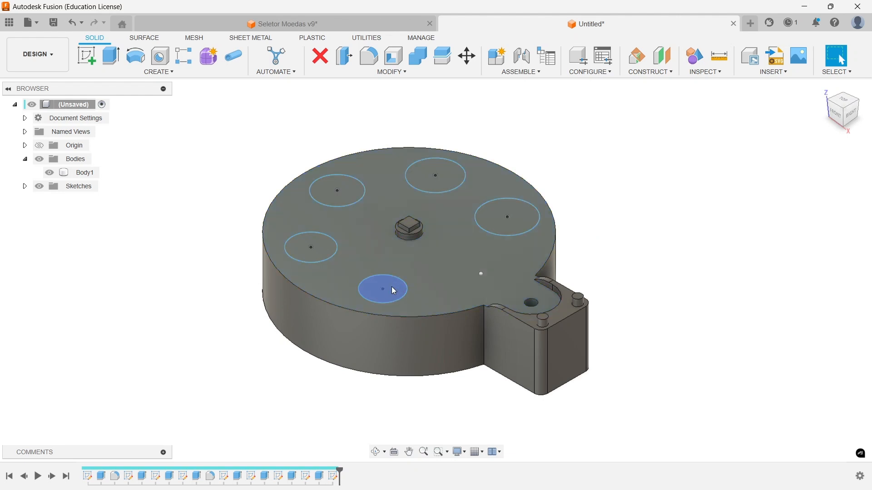
click(110, 56)
click(377, 288)
click(313, 247)
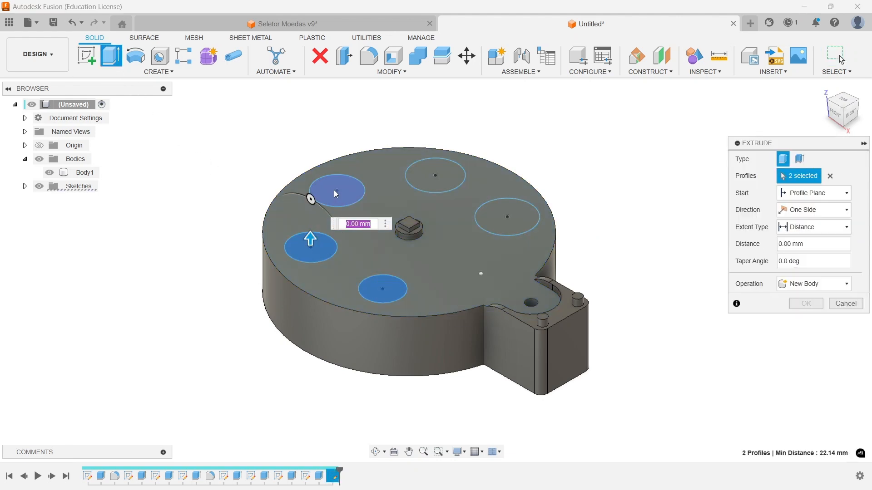
click(337, 190)
click(434, 182)
click(507, 214)
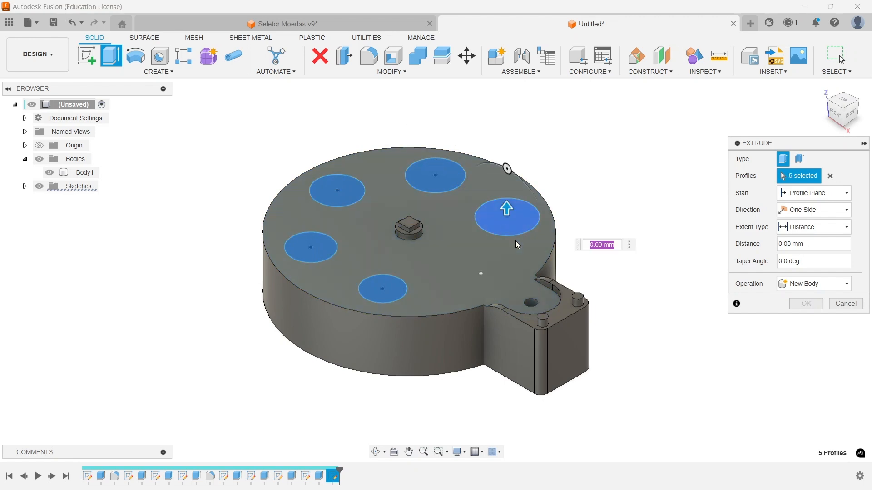
drag(506, 210, 527, 346)
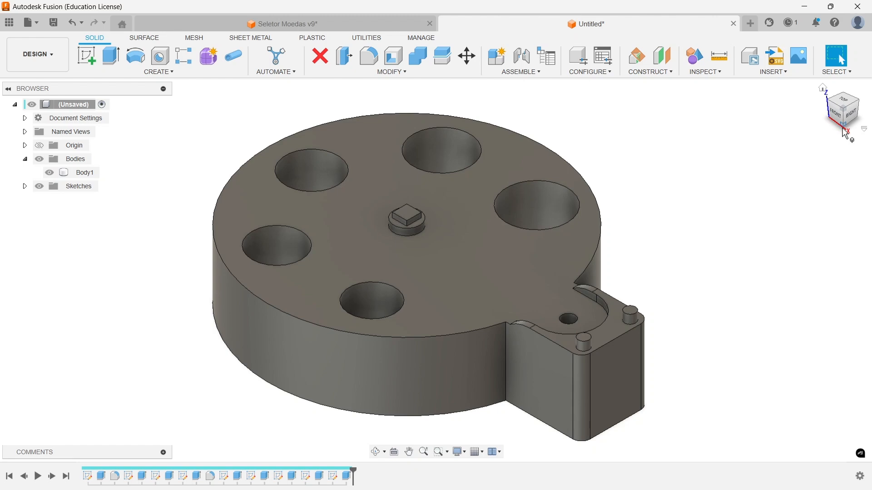
Step: Start a new sketch on the flat underside of the round body
click(845, 133)
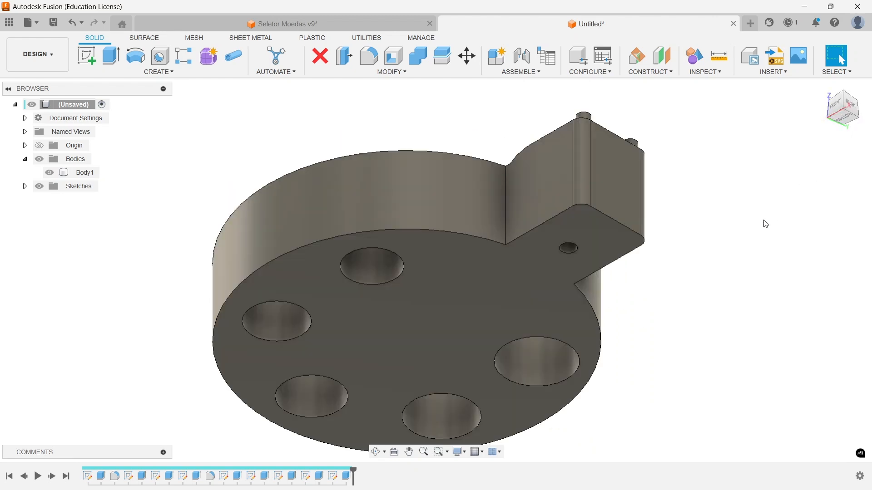
click(842, 123)
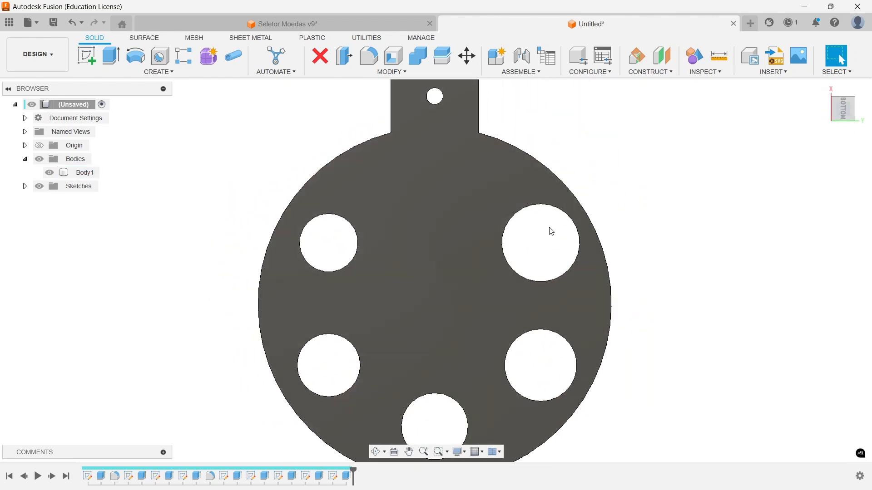
click(545, 199)
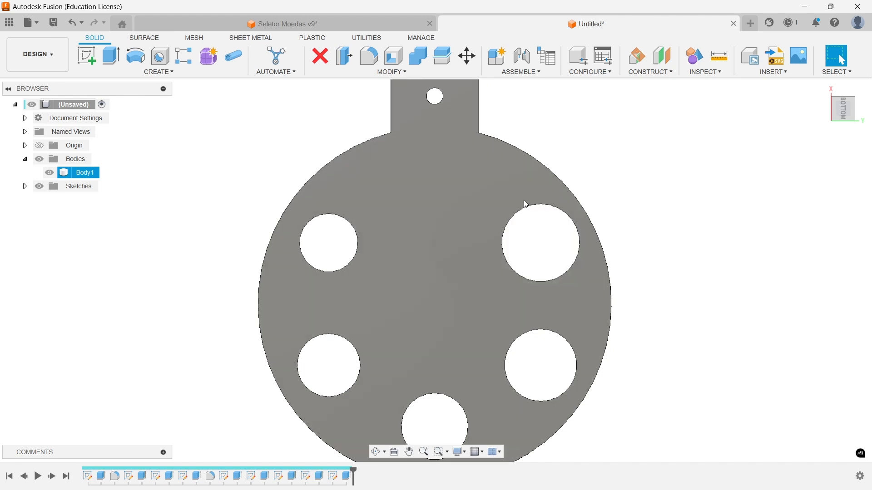
click(546, 221)
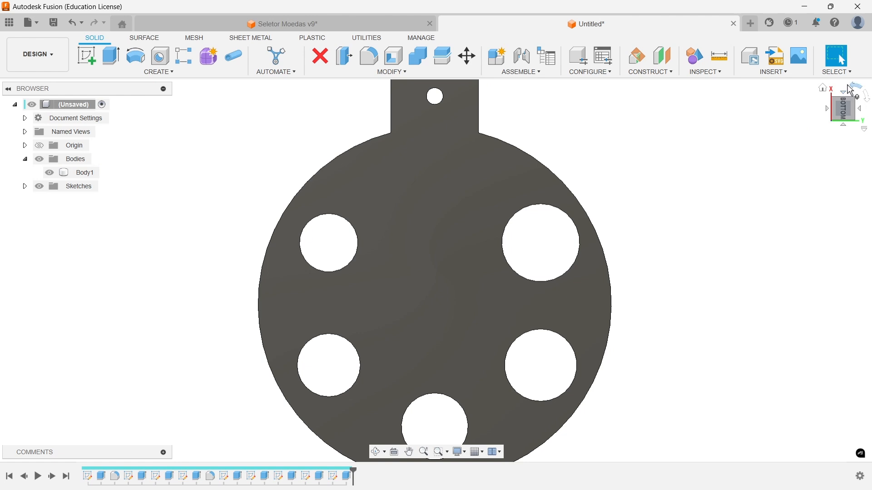
click(851, 89)
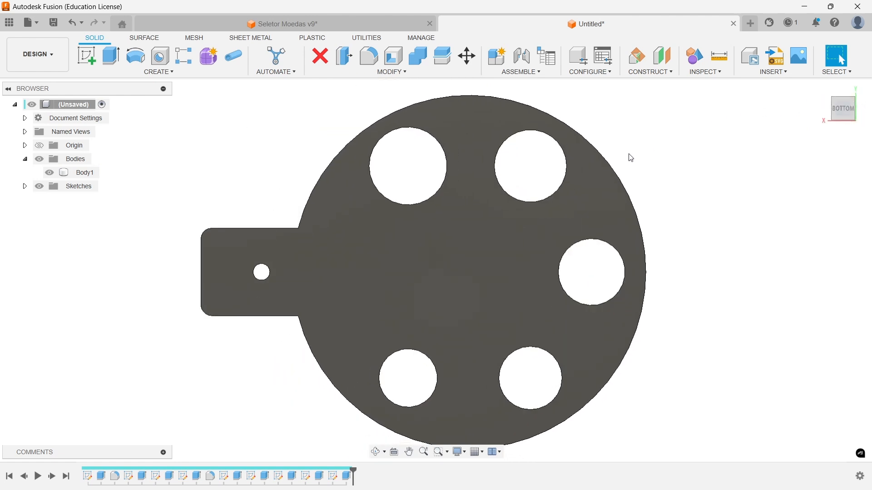
scroll(543, 197, down, 3)
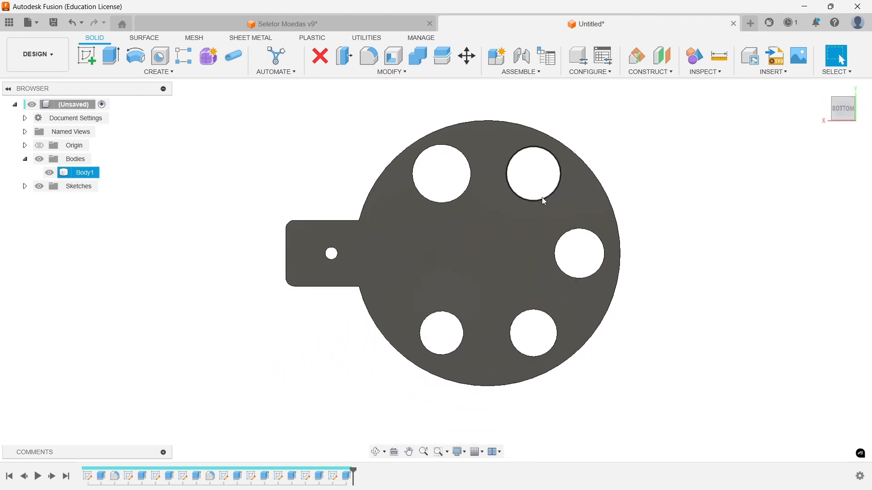
click(855, 92)
click(855, 92)
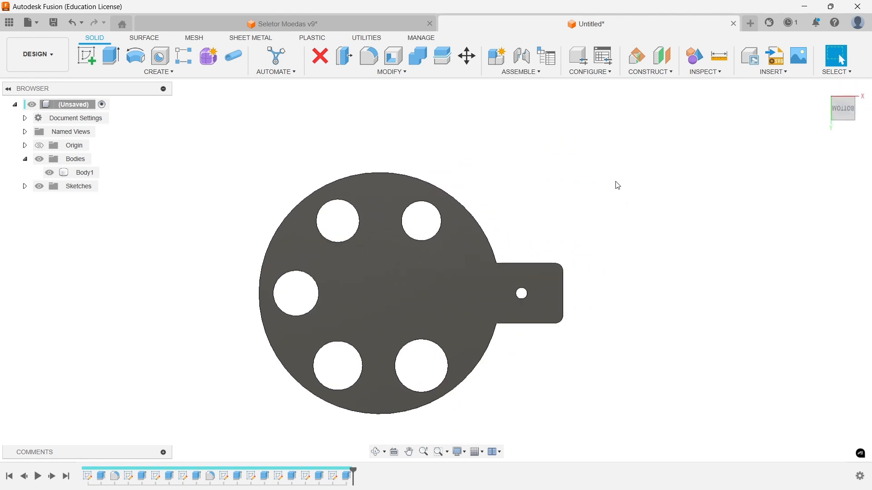
click(415, 220)
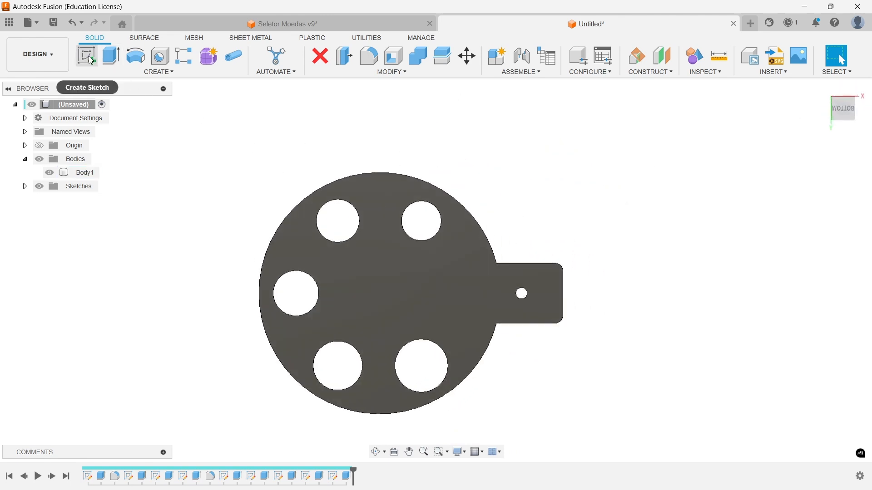
click(86, 56)
click(359, 265)
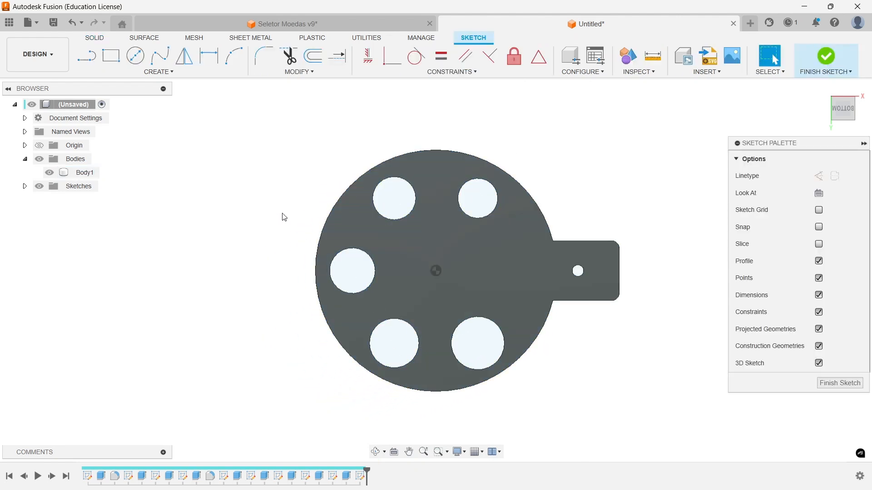
Step: Draw a 26.4 mm circle concentric with the smallest coin hole and a 28.4 mm circle concentric with the next larger hole
click(135, 55)
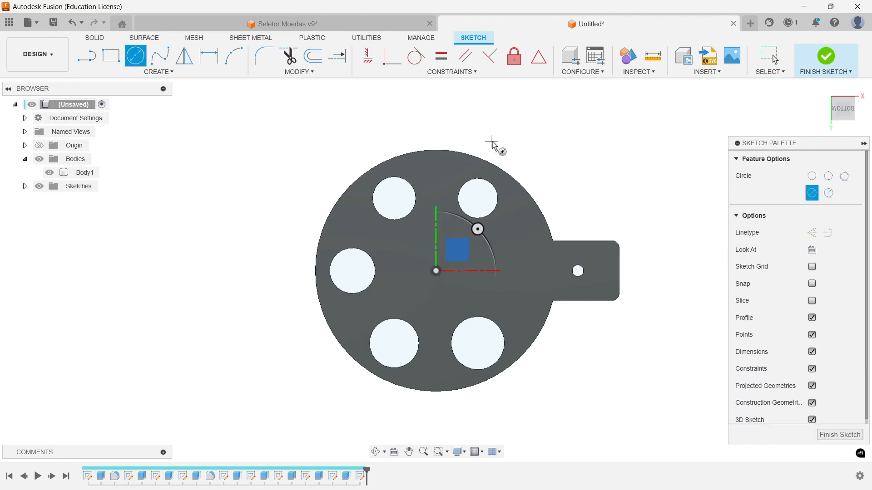
click(478, 199)
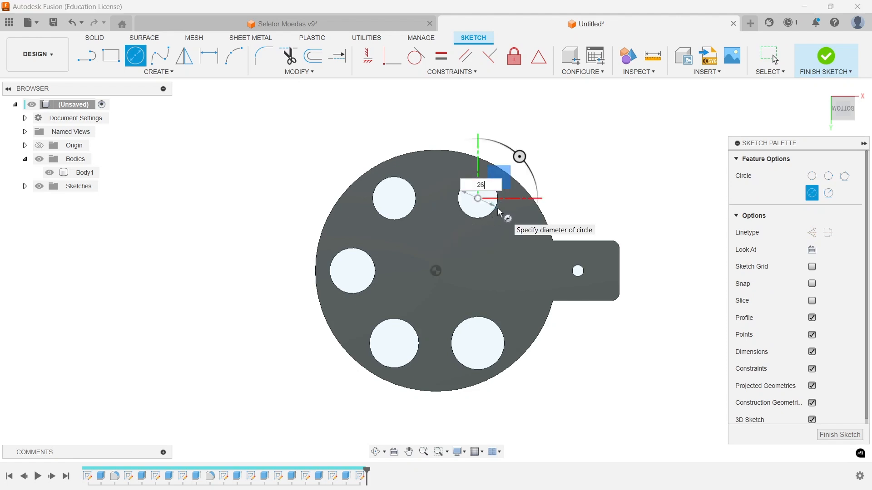
key(Return)
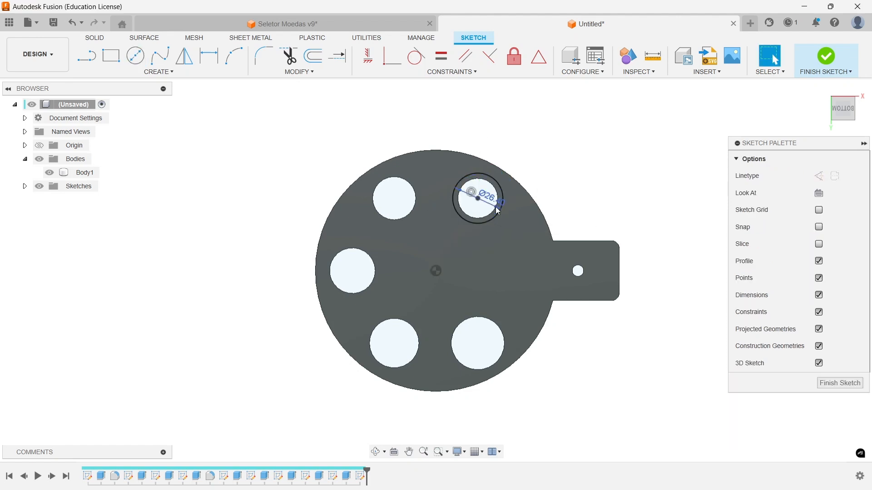
click(135, 55)
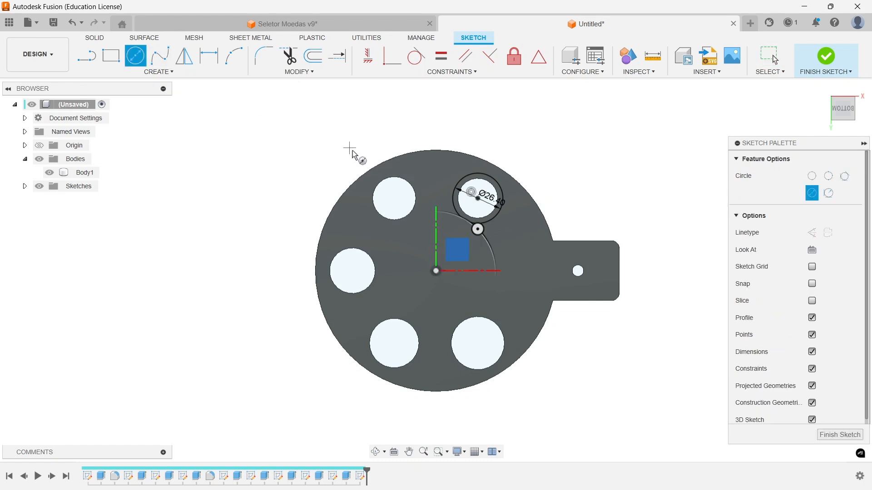
click(393, 199)
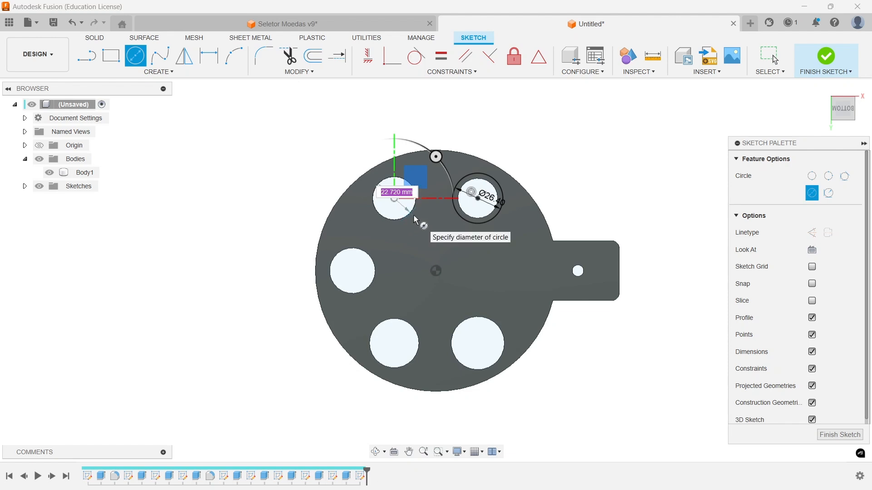
key(Return)
key(Escape)
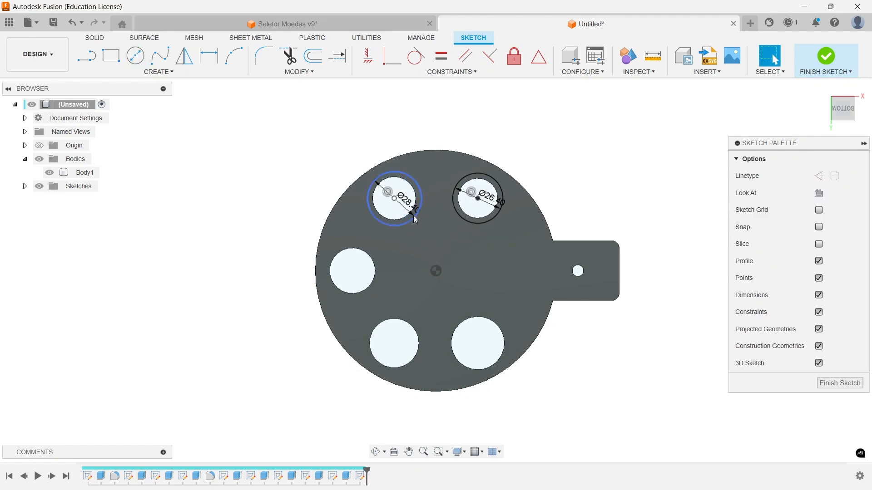
Step: Draw a 31 mm diameter circle concentric with the coin hole opposite the arm
click(136, 55)
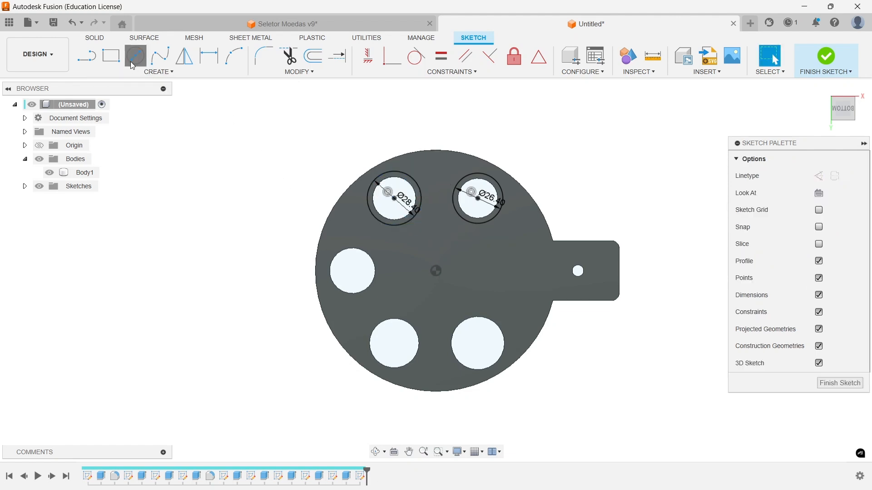
click(352, 271)
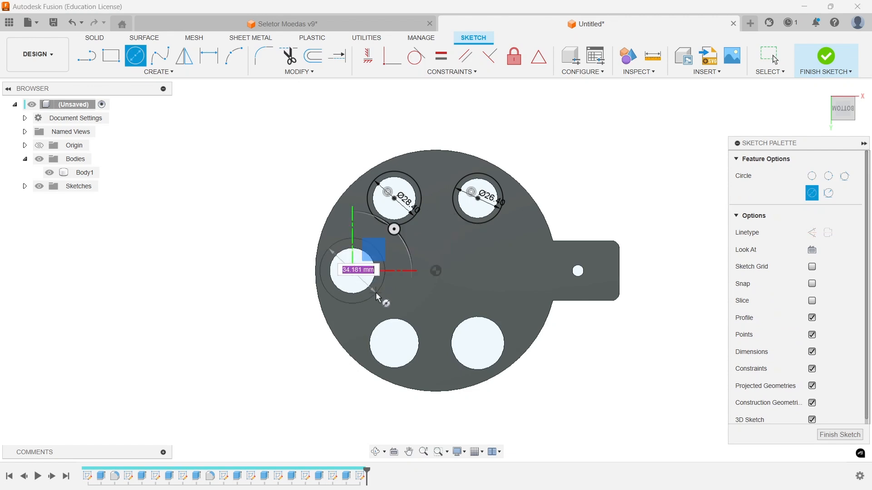
text(31)
key(Return)
key(Escape)
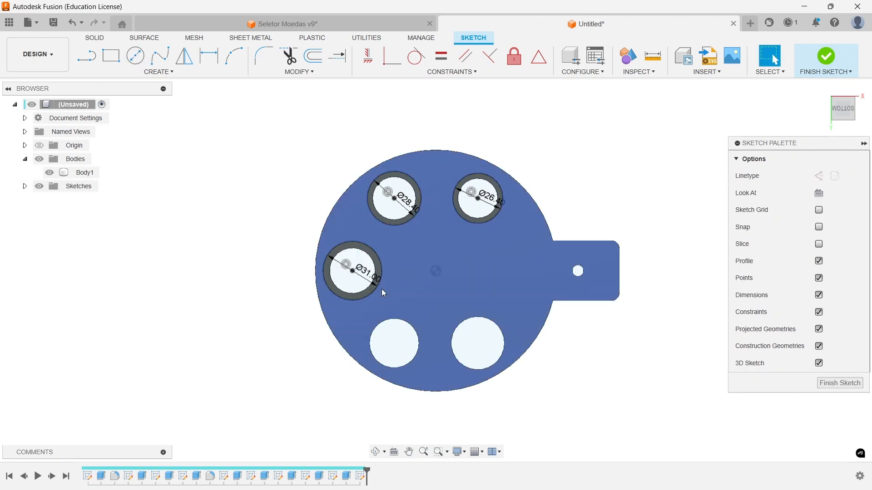
Step: Draw a 31.4 mm circle concentric with the second-largest coin hole and a 35 mm circle concentric with the largest one
key(c)
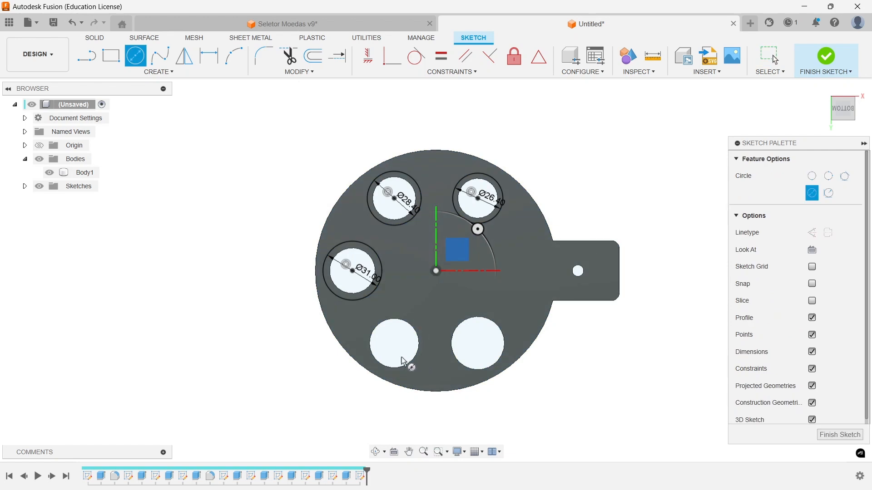
click(394, 343)
text(3)
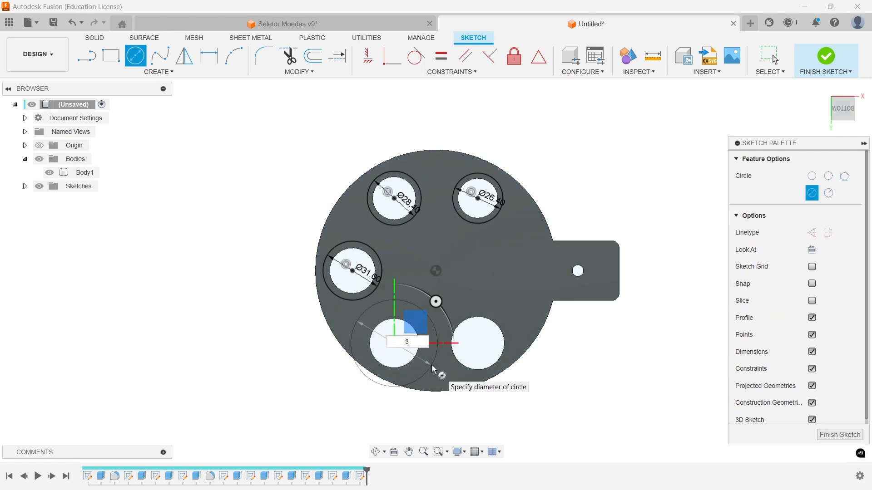
text(1,4)
key(Return)
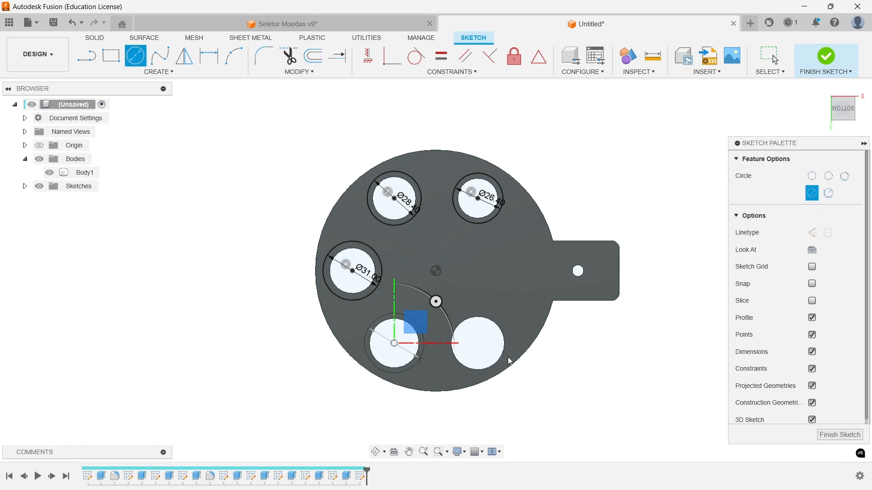
click(478, 343)
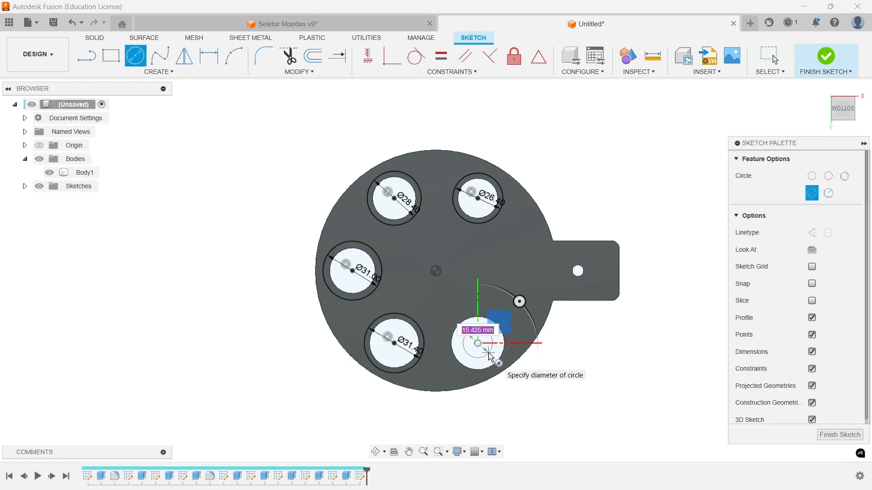
text(35)
key(Return)
key(Escape)
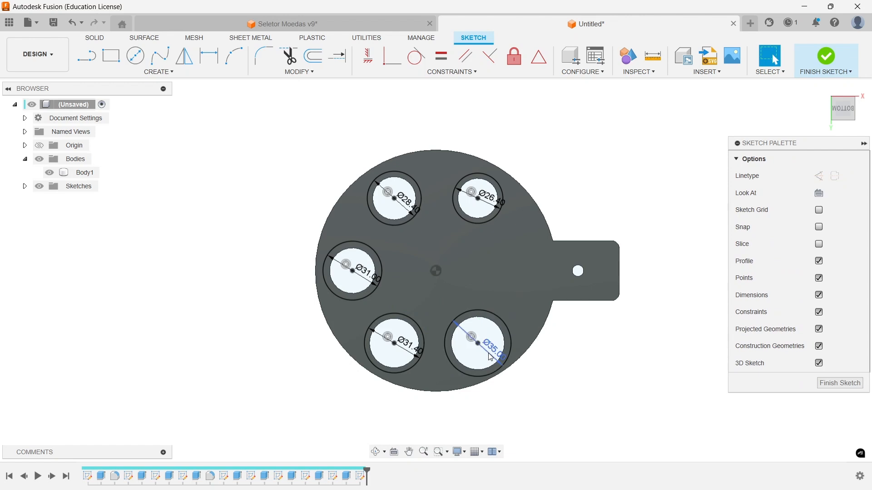
Step: Finish the sketch and extrude the five ring profiles around the coin holes by -9 mm as a cut into the underside
click(826, 56)
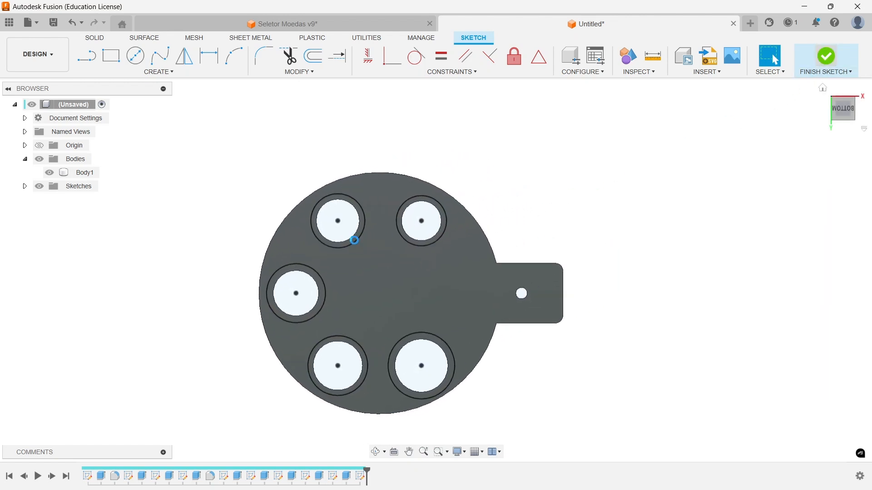
scroll(354, 239, up, 4)
key(e)
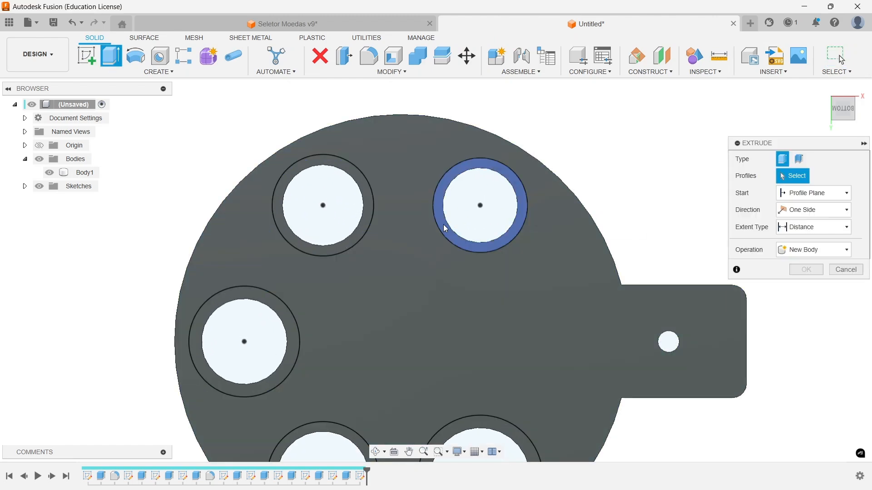
click(445, 229)
click(366, 228)
click(292, 306)
scroll(327, 239, down, 3)
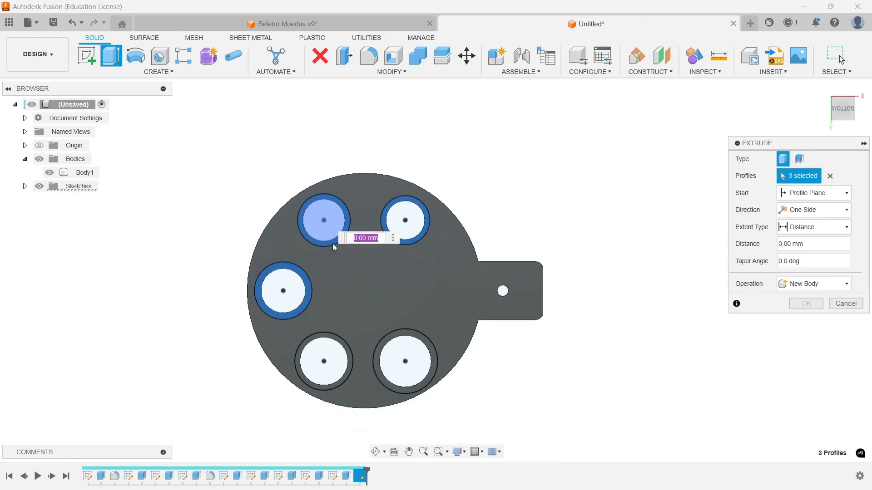
scroll(346, 356, up, 3)
click(346, 356)
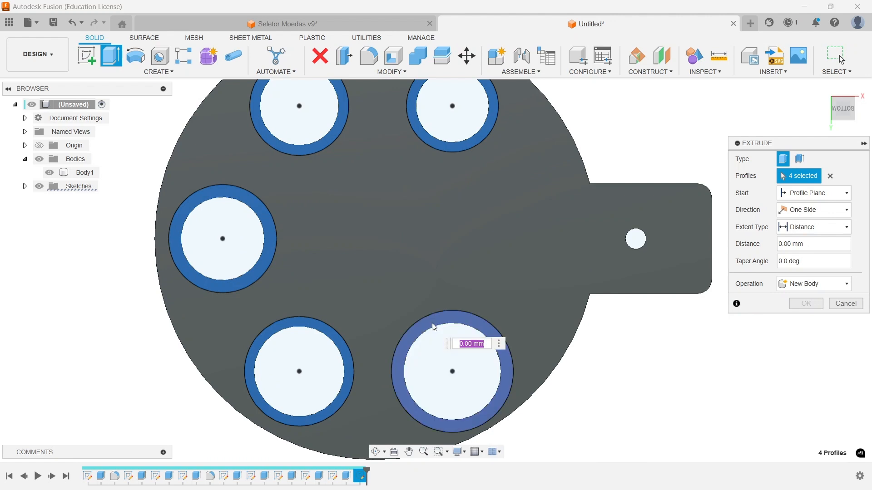
click(434, 327)
scroll(449, 324, down, 3)
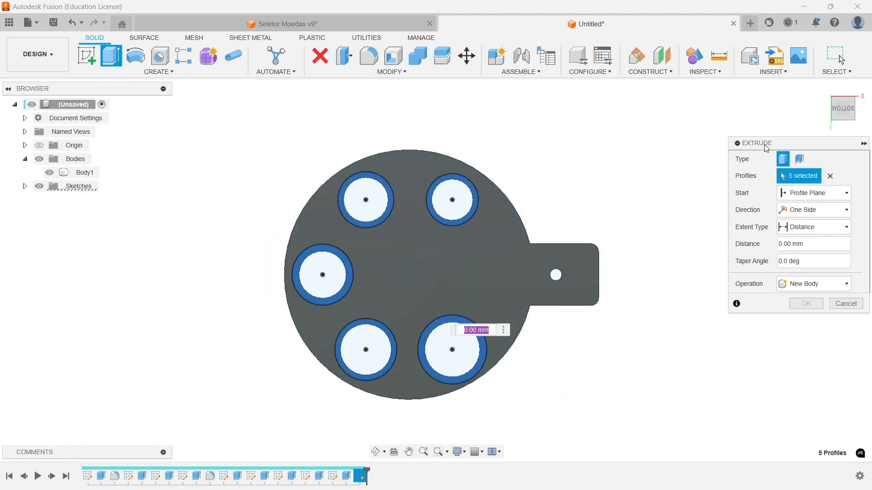
click(840, 109)
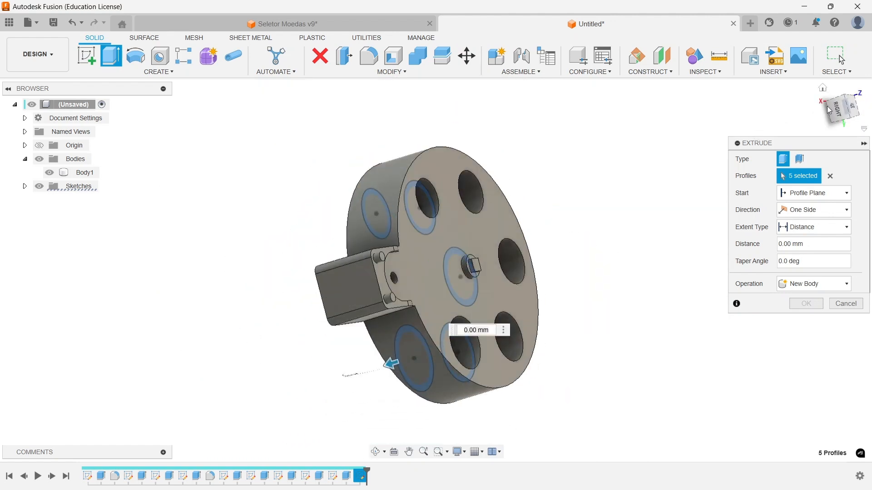
drag(827, 106, 854, 108)
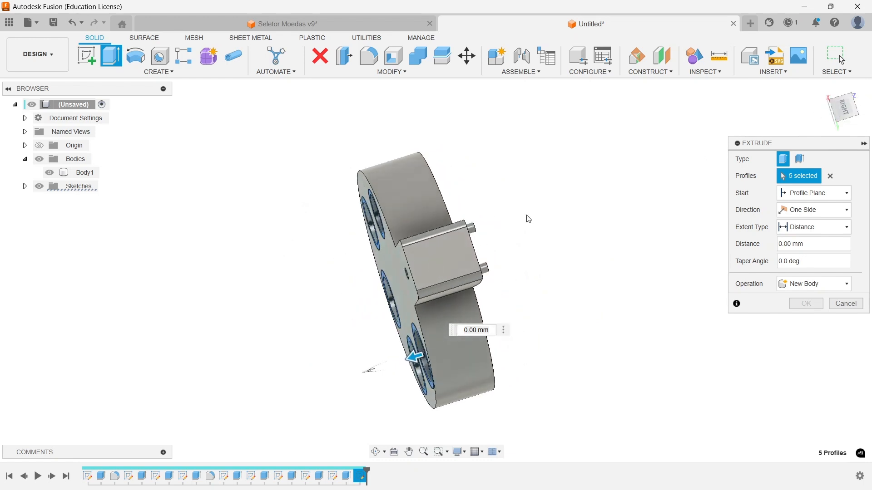
scroll(309, 392, up, 3)
drag(472, 341, 492, 336)
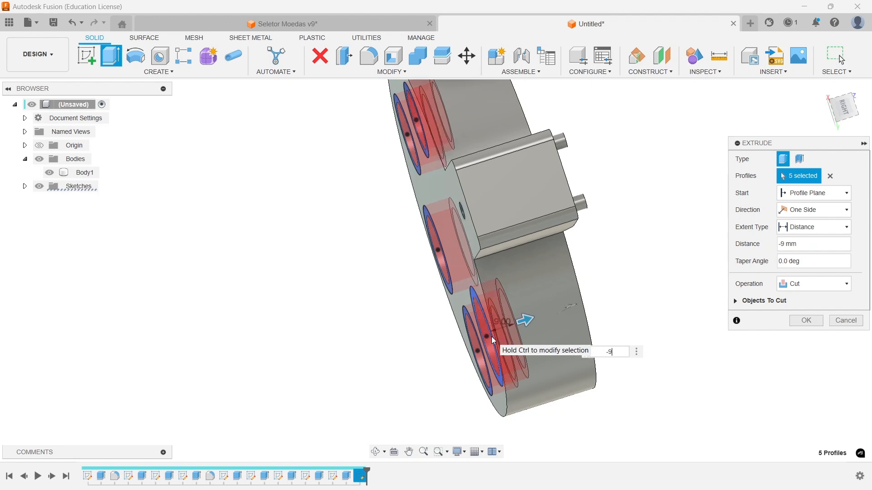
key(Return)
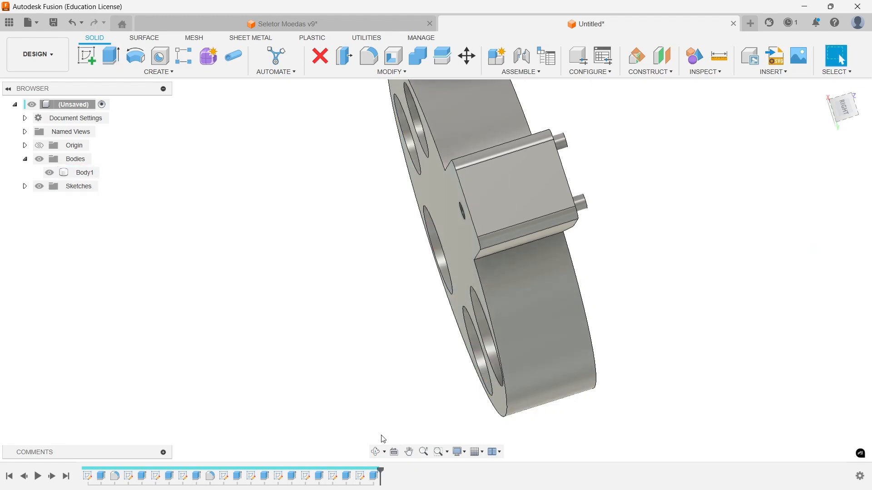
Step: Examine the stepped coin holes from the underside and from the top, ending in the home view
click(375, 452)
drag(433, 337, 553, 305)
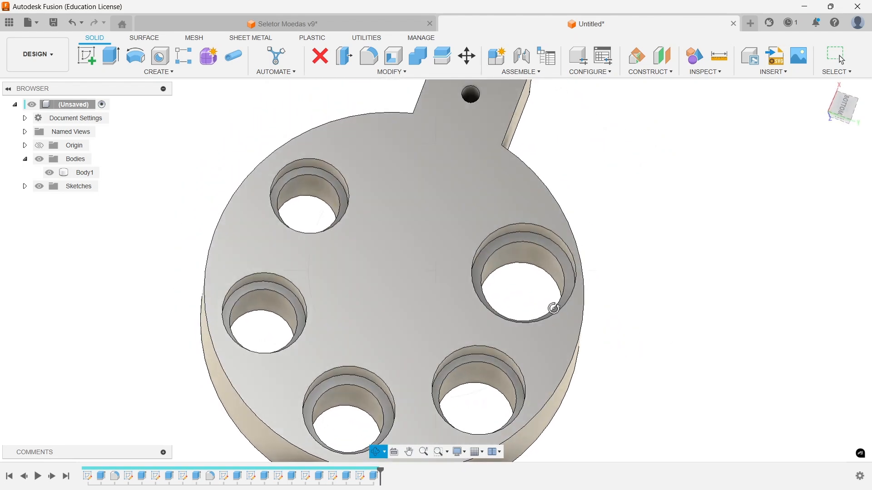
scroll(545, 307, down, 5)
drag(526, 240, 533, 271)
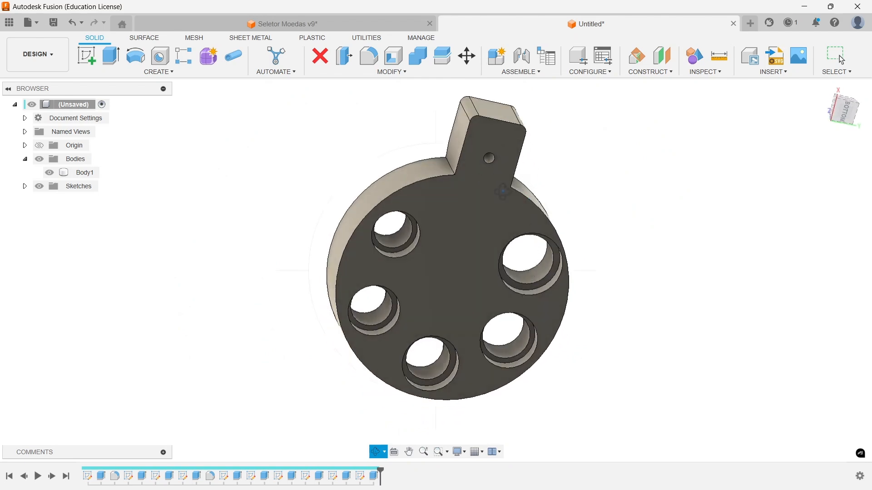
drag(503, 191, 623, 240)
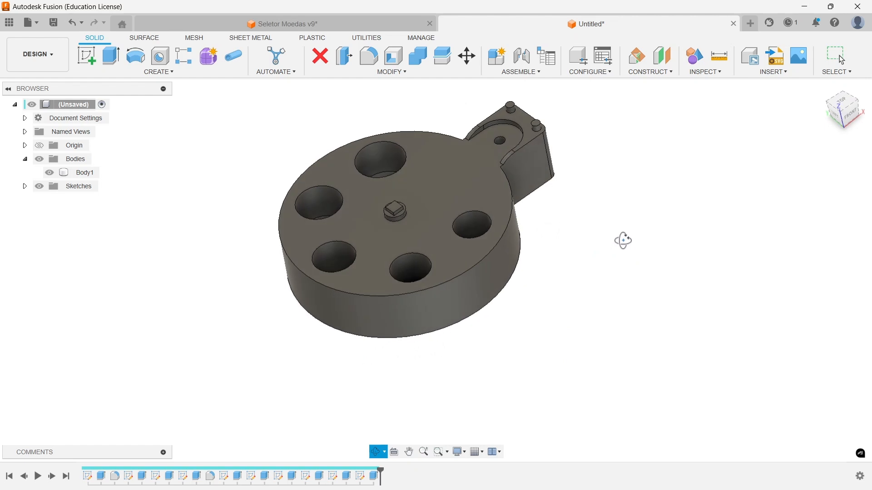
scroll(520, 138, up, 4)
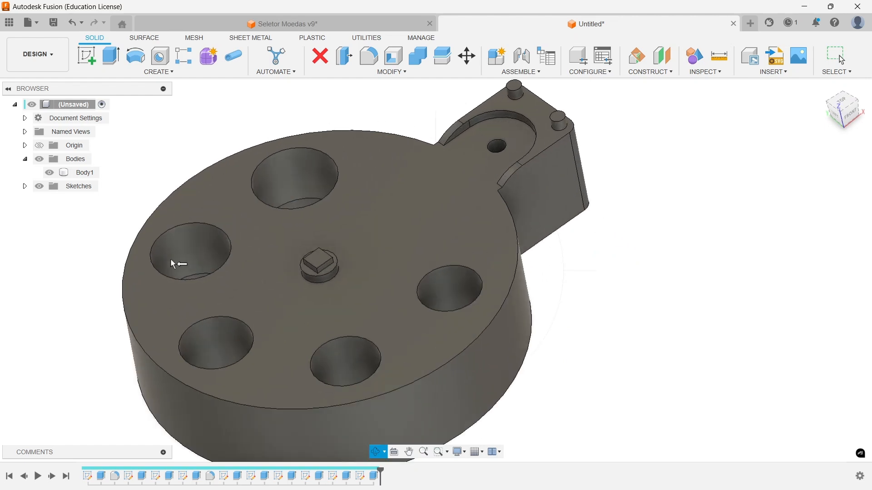
scroll(522, 194, down, 3)
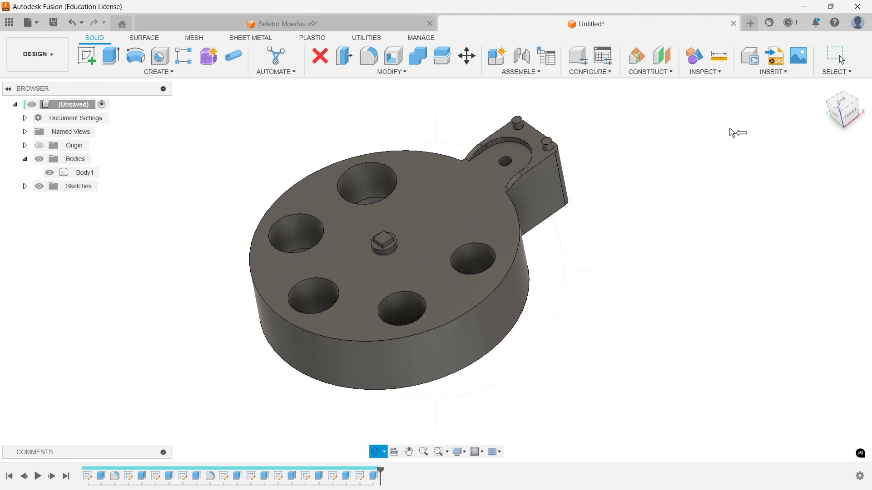
click(818, 87)
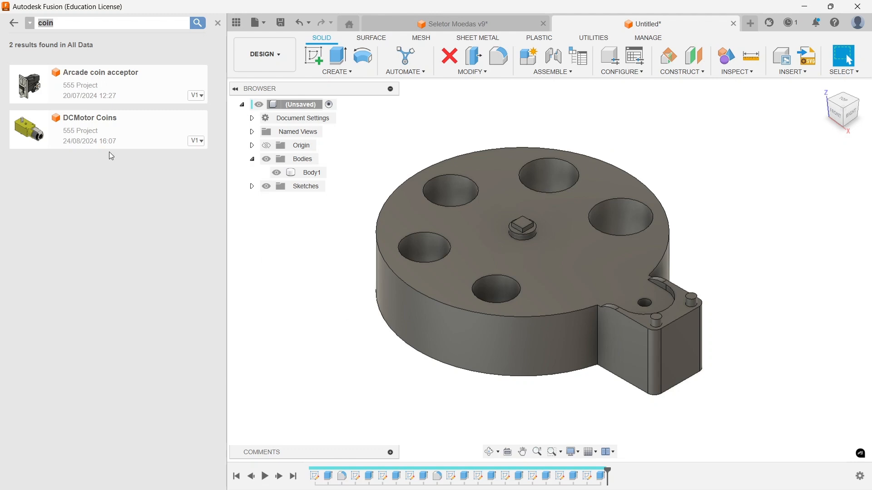
Step: Insert the DCMotor Coins component and place it beside the base, moved -100 mm in Y and rotated -180° about Z
mouse_move(72, 137)
mouse_down()
mouse_move(332, 202)
mouse_move(589, 196)
mouse_up()
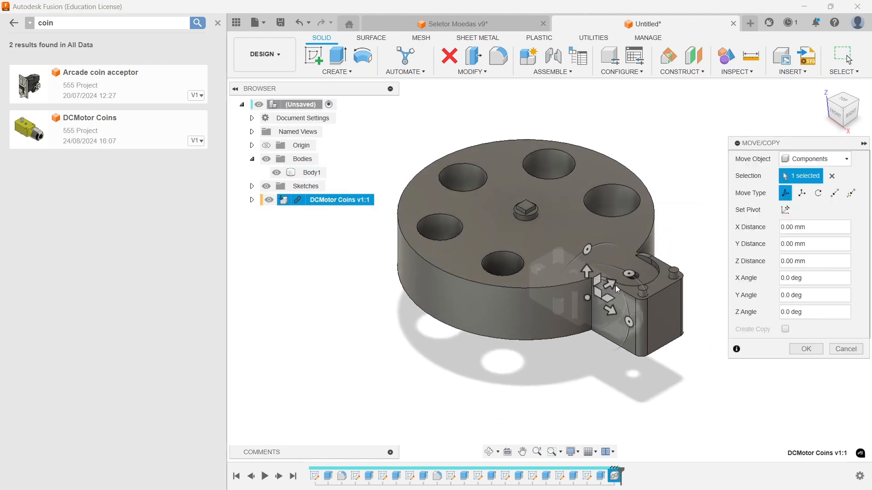
drag(610, 285, 460, 357)
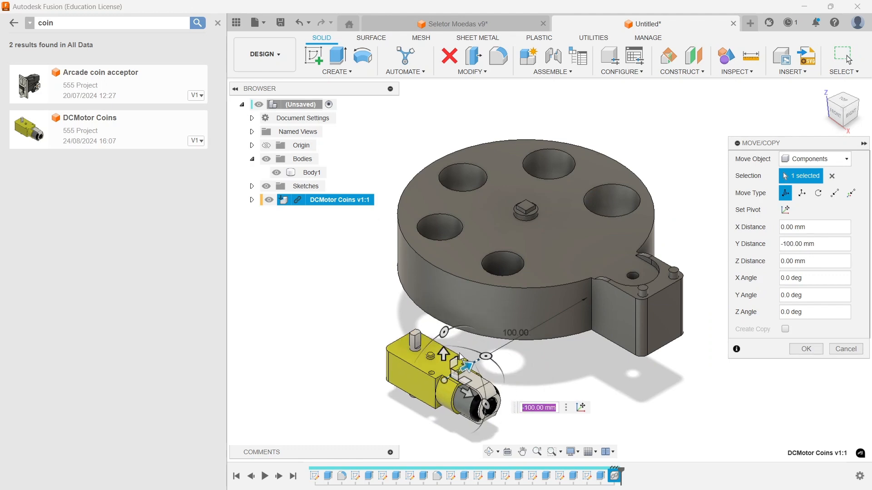
click(485, 357)
drag(486, 357, 421, 394)
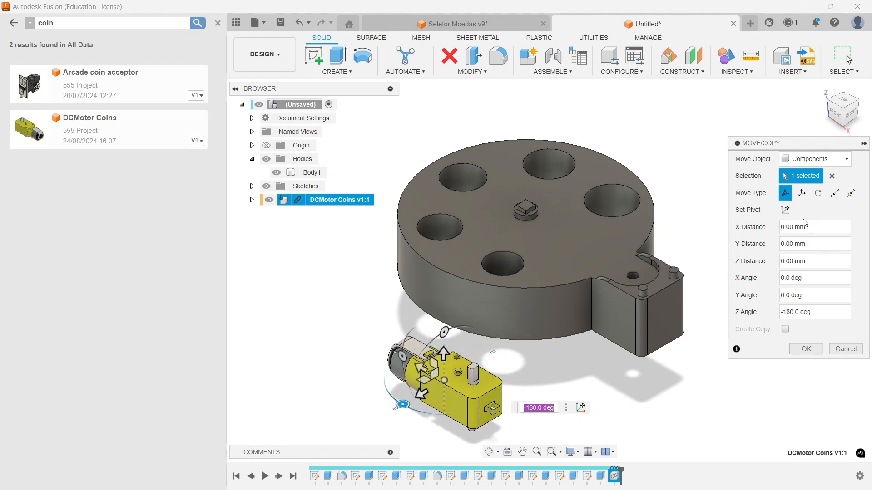
Step: Move the DC motor point to point from the centre of its shaft tip to the centre of the small arm hole
click(834, 193)
scroll(474, 375, up, 3)
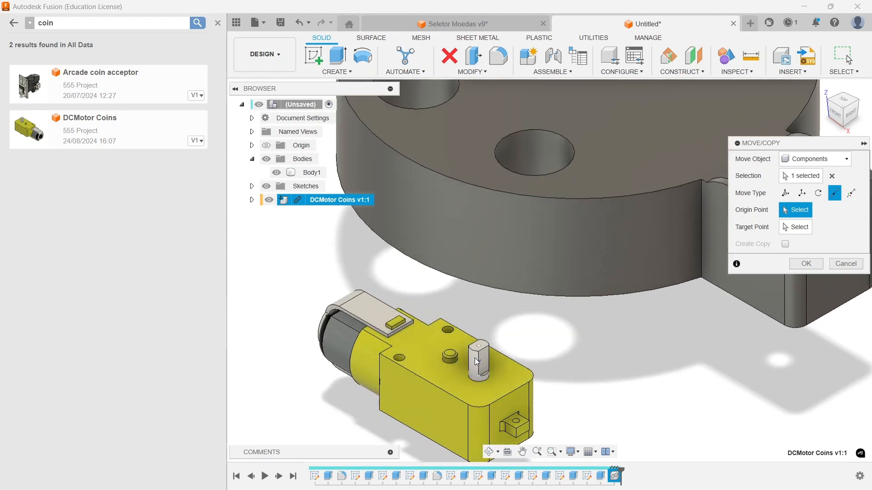
scroll(476, 362, up, 3)
click(458, 356)
scroll(449, 363, down, 2)
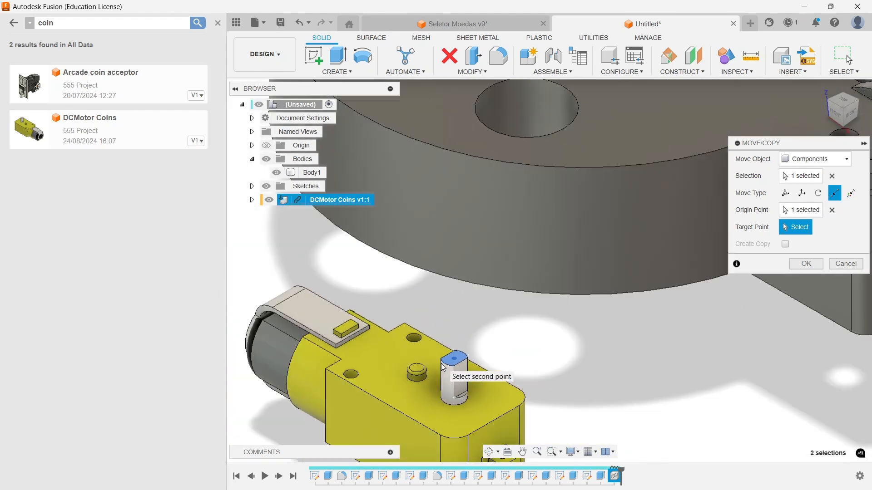
scroll(444, 368, down, 3)
scroll(635, 257, up, 5)
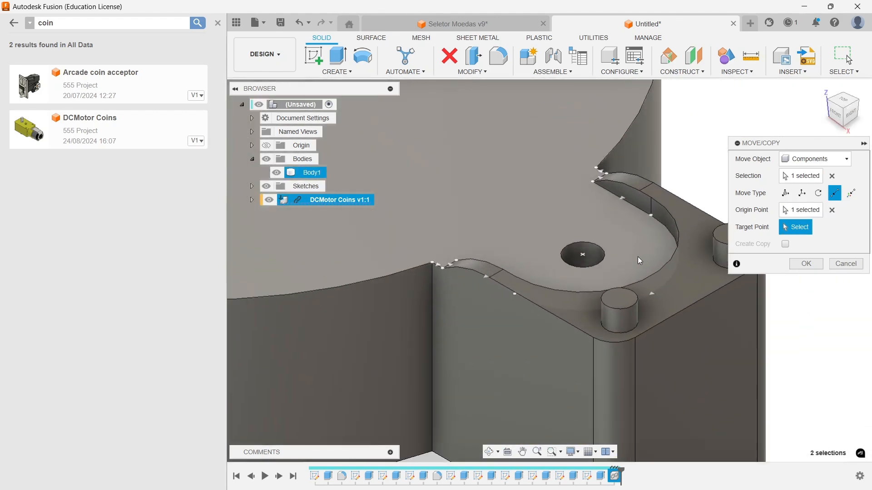
click(584, 257)
scroll(586, 259, down, 2)
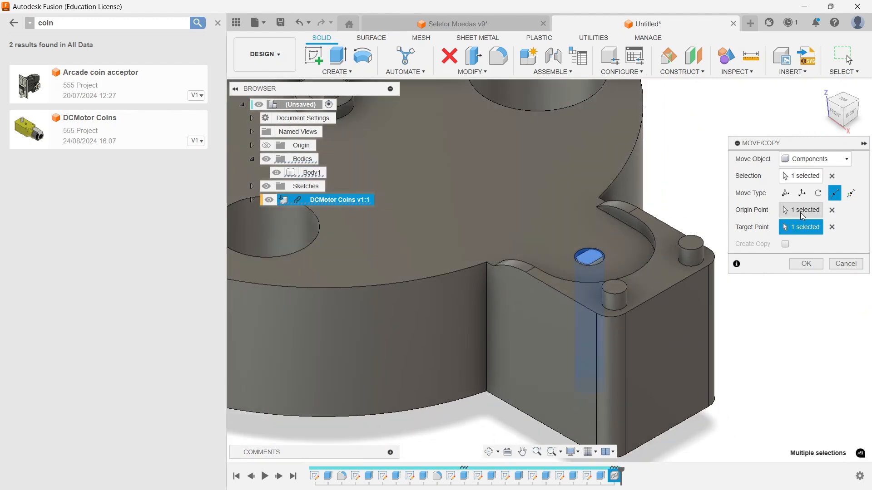
Step: Raise the DC motor 3 mm in Z so its shaft protrudes from the arm hole, and confirm the move
click(786, 195)
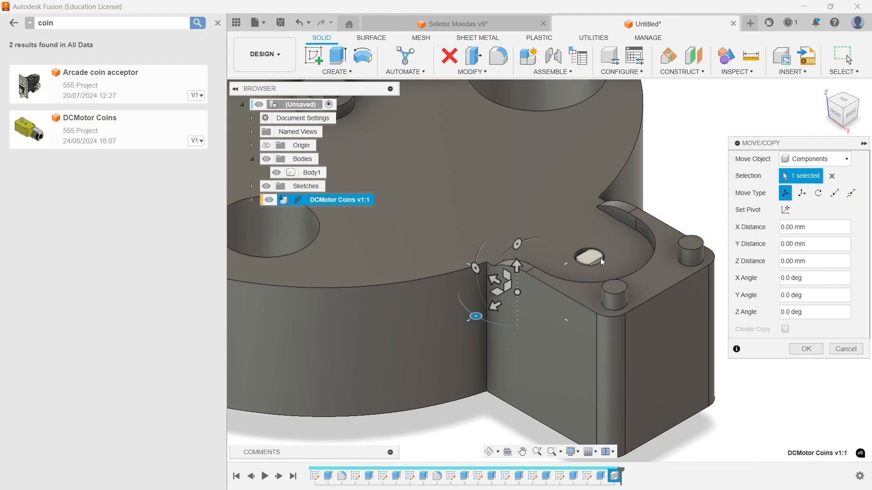
drag(519, 266, 520, 255)
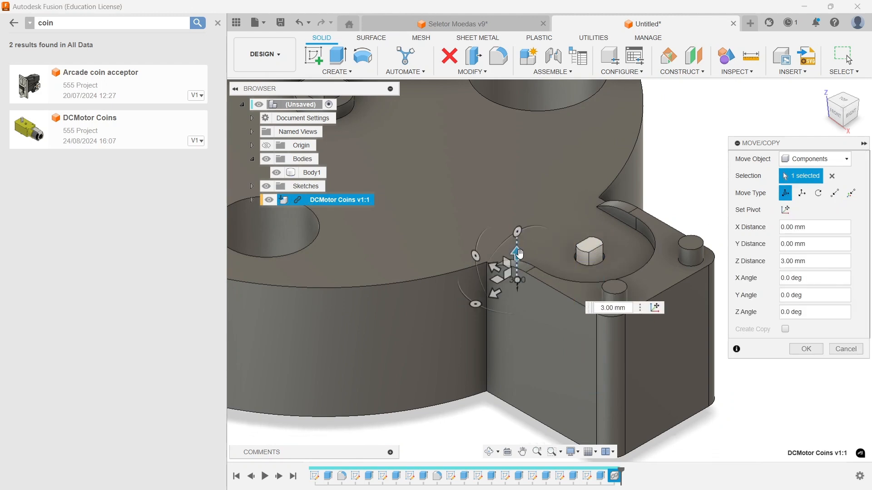
click(801, 348)
Step: Start a sketch on the underside face of the base and hide Body1 to expose the motor
key(F6)
click(489, 452)
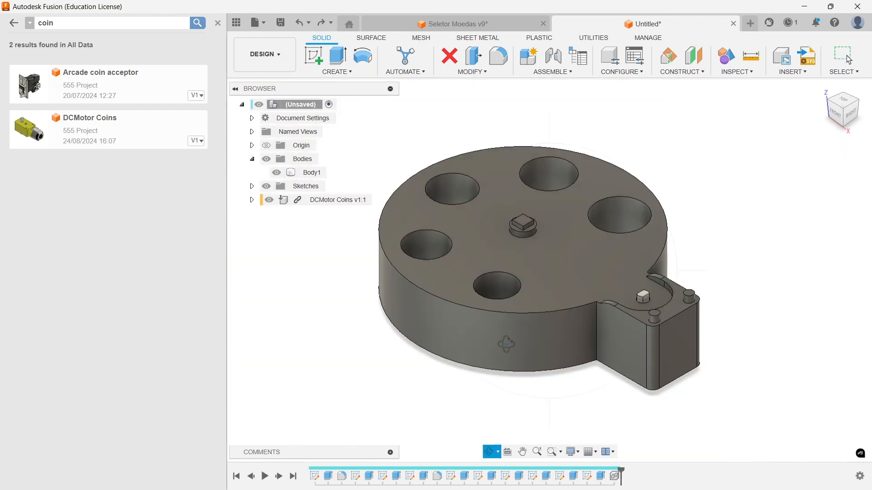
mouse_move(506, 345)
mouse_down()
mouse_move(496, 256)
mouse_move(479, 220)
mouse_move(490, 215)
mouse_up()
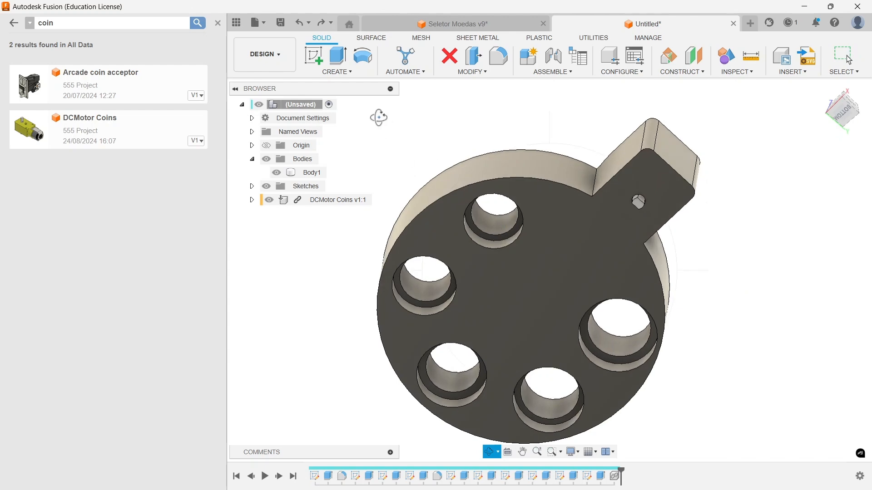
click(313, 55)
click(570, 227)
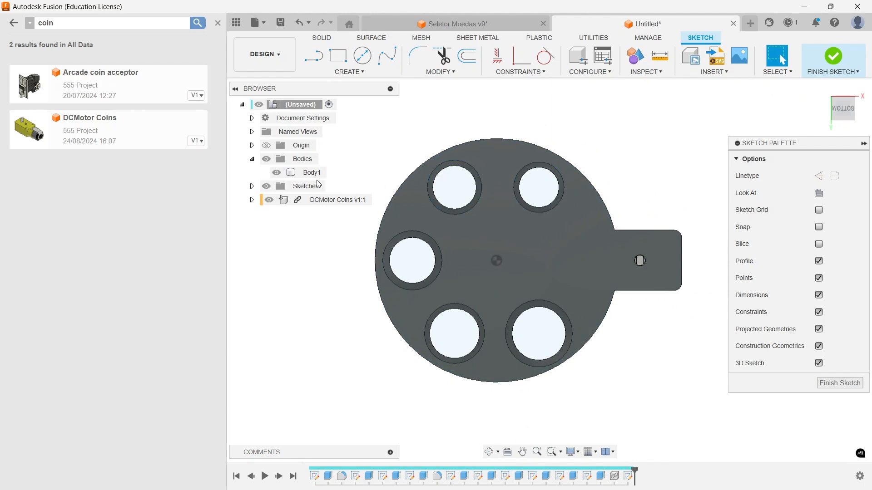
click(276, 172)
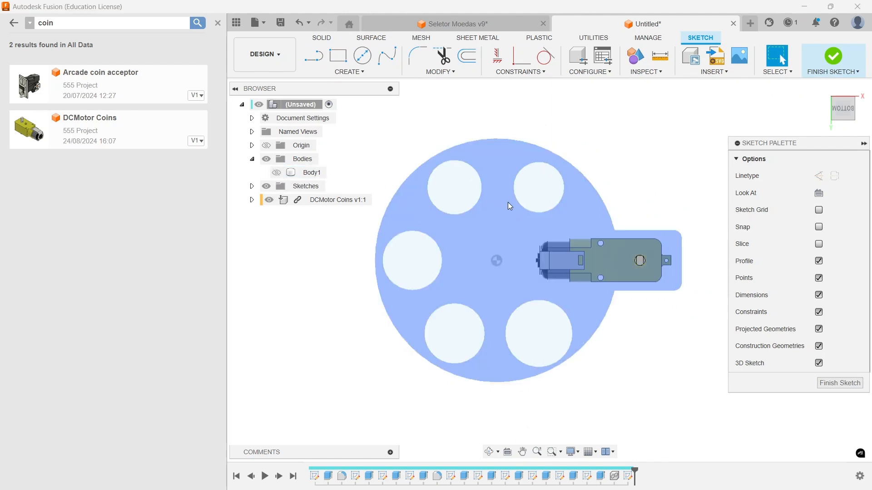
Step: Project the DC motor body's outline into the underside sketch with the body filter, and show Body1 again
key(p)
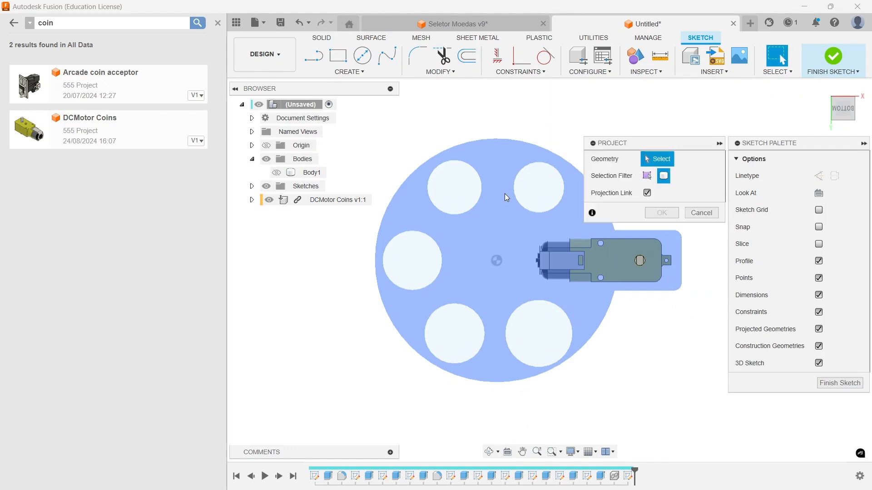
scroll(435, 181, down, 3)
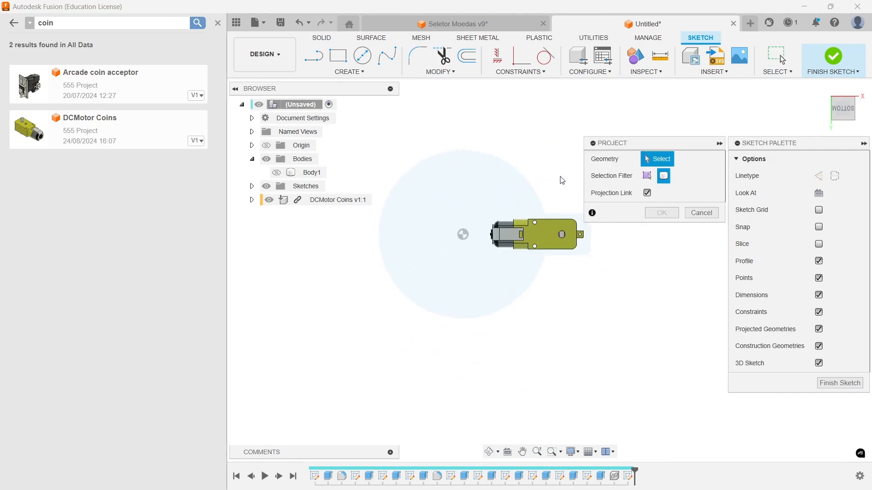
scroll(554, 177, up, 2)
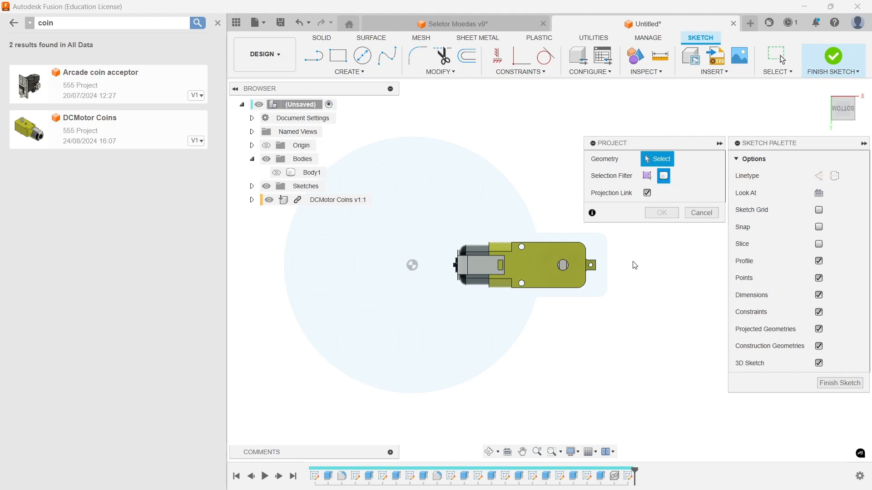
scroll(628, 271, up, 3)
scroll(608, 280, down, 2)
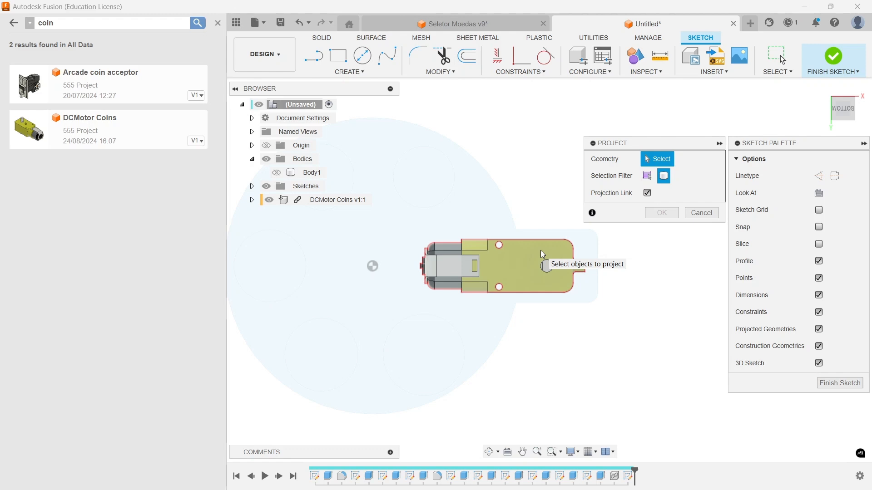
click(540, 251)
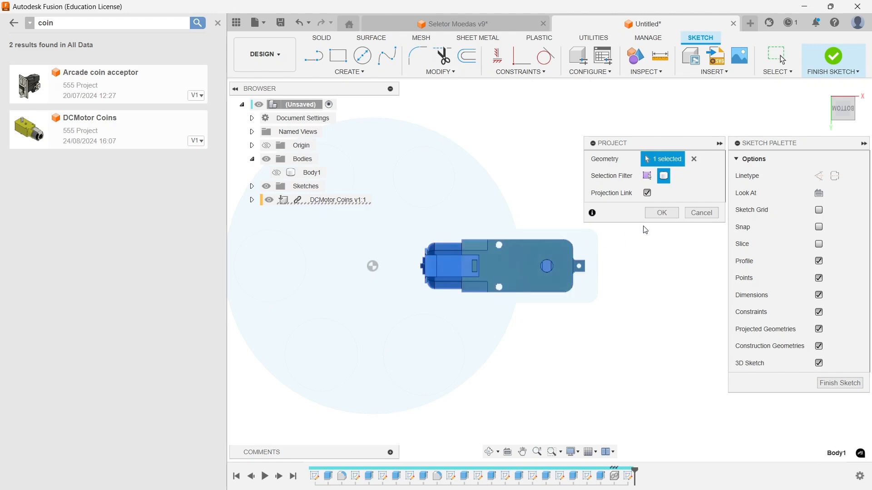
click(658, 213)
click(276, 173)
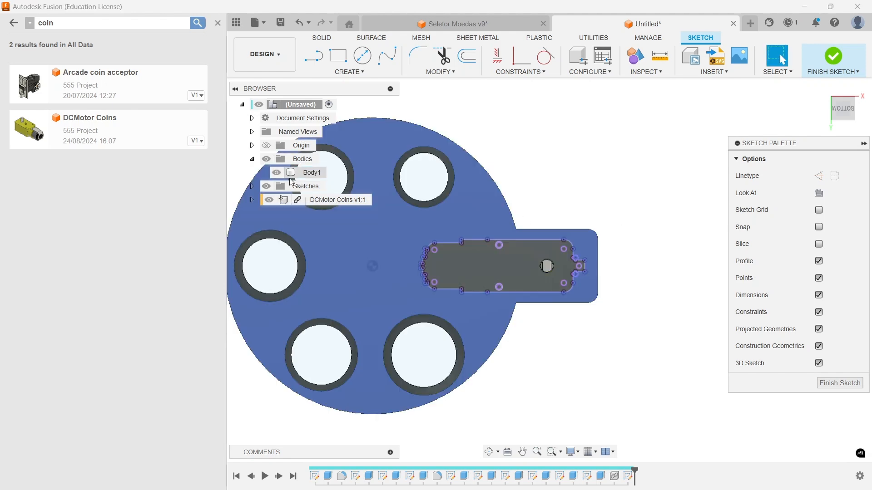
Step: Draw a rectangle 5 mm wide and 15 mm high over the stepped rear end of the projected motor outline
scroll(482, 203, down, 3)
scroll(500, 239, up, 4)
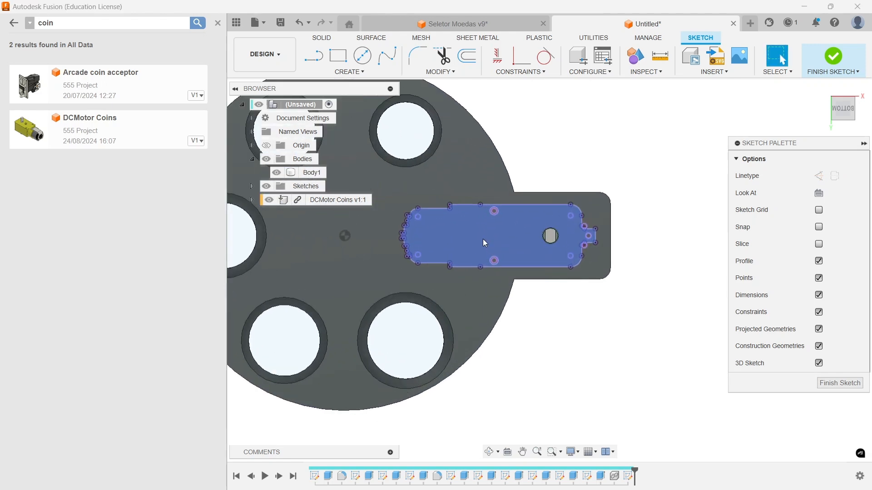
scroll(401, 231, up, 6)
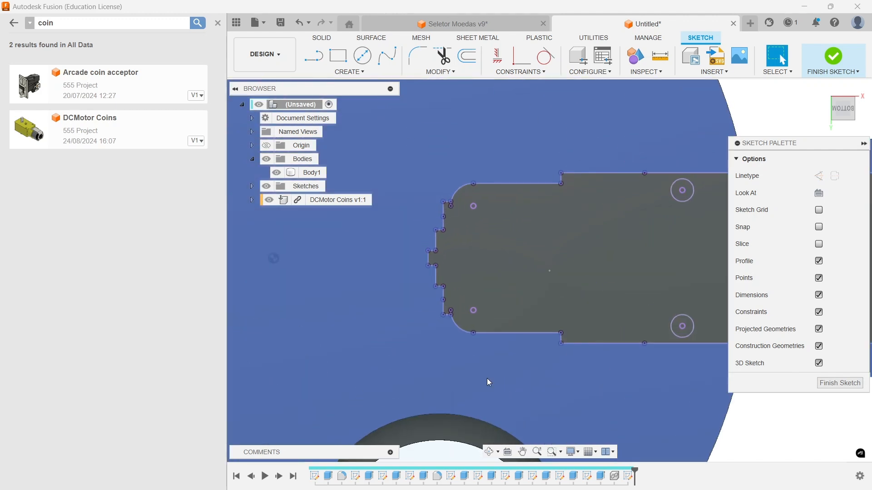
key(r)
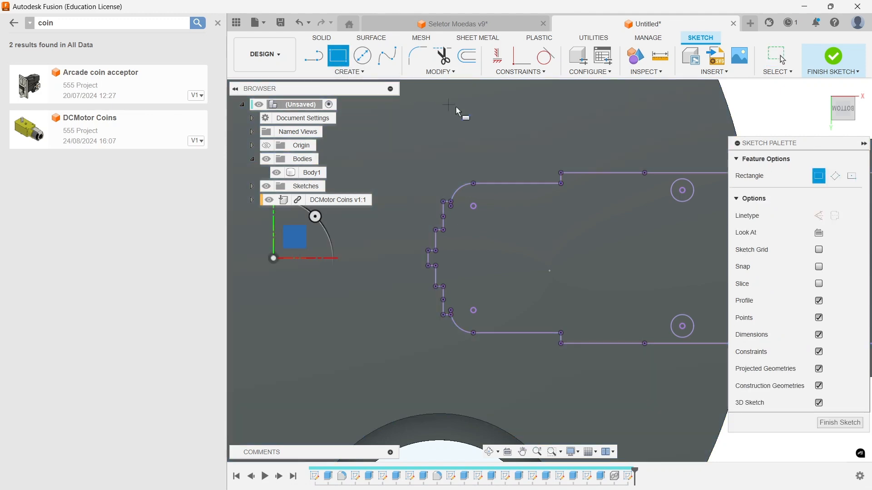
scroll(459, 213, up, 4)
click(444, 186)
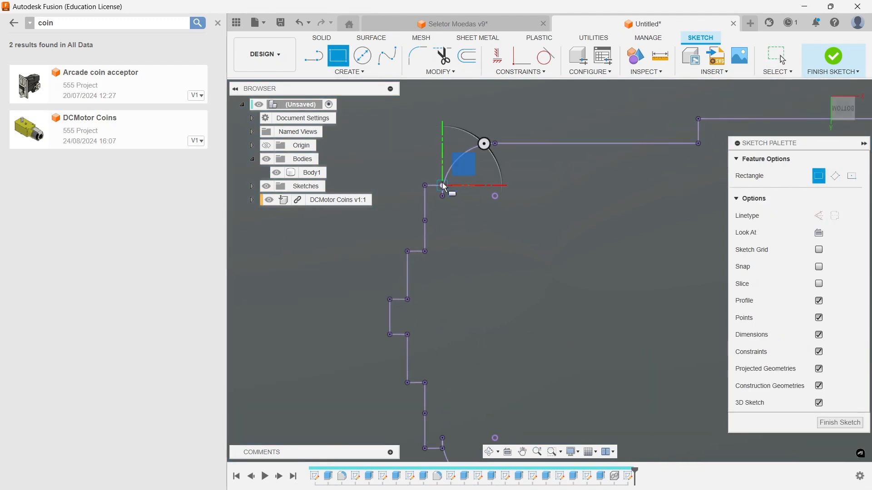
scroll(444, 189, down, 2)
scroll(447, 216, down, 1)
scroll(444, 333, up, 5)
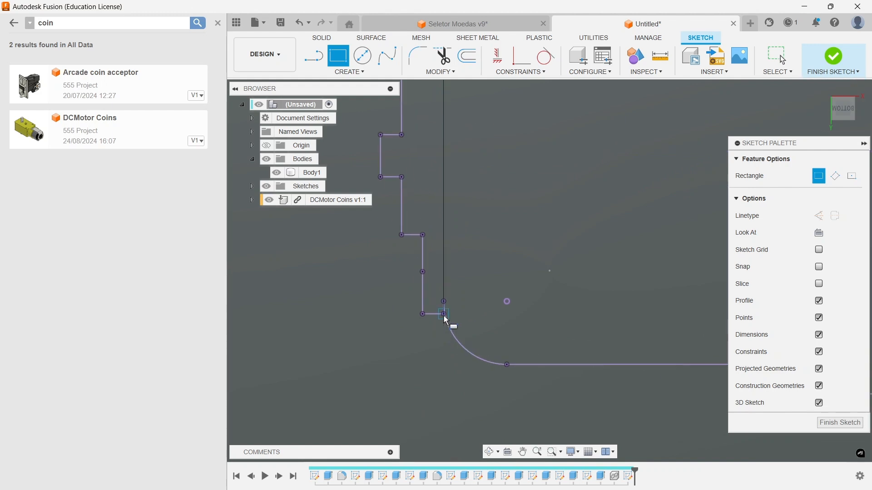
scroll(369, 308, down, 1)
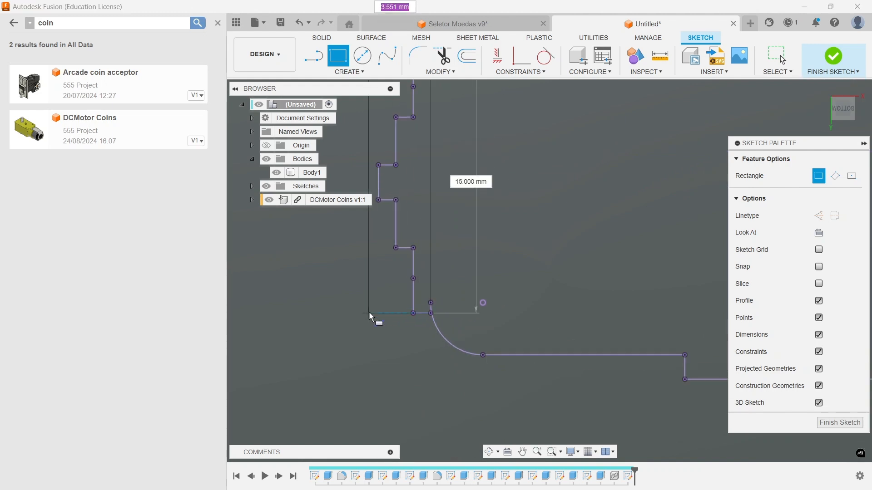
scroll(369, 312, down, 2)
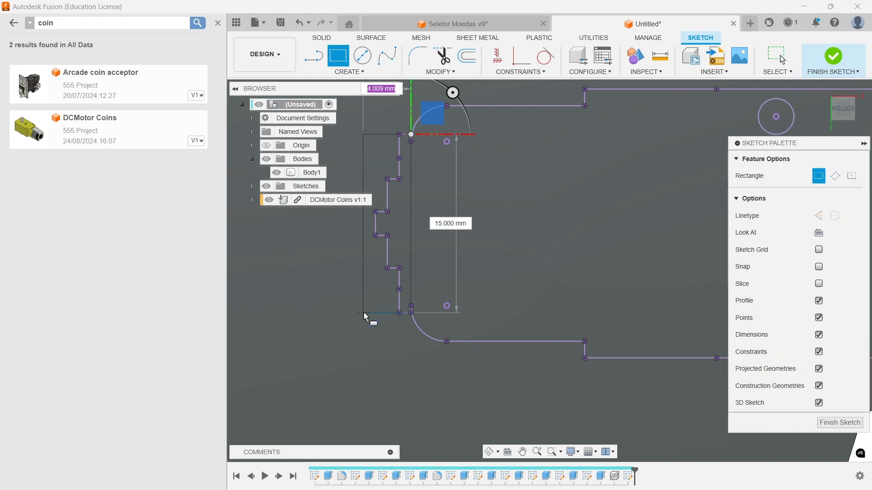
text(8)
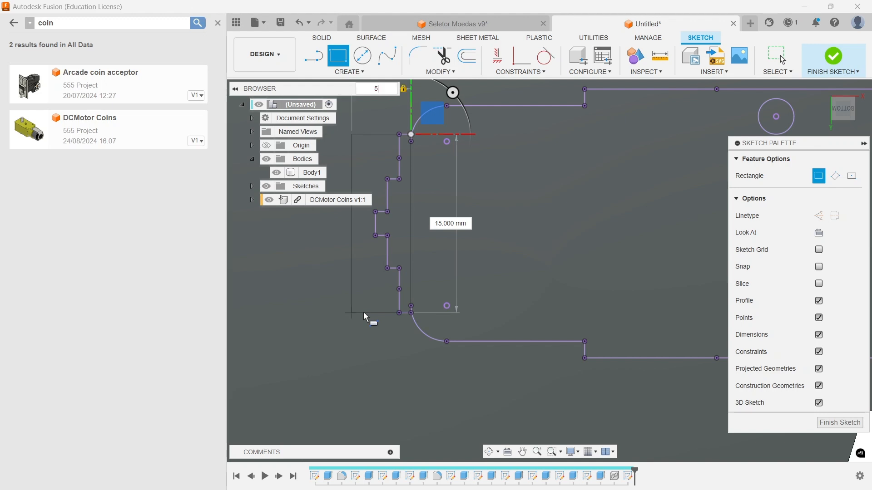
key(Return)
scroll(400, 309, down, 2)
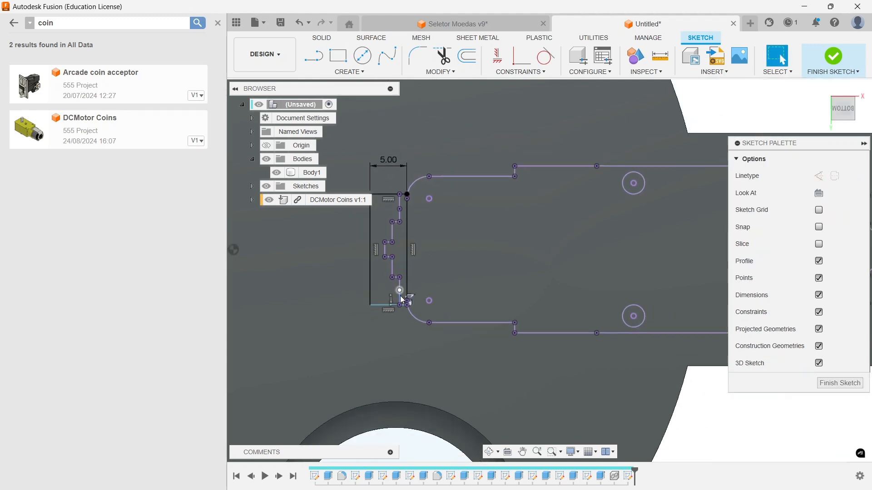
Step: Offset the projected motor outline outward by 0.5 mm as a connected chain
scroll(437, 296, down, 2)
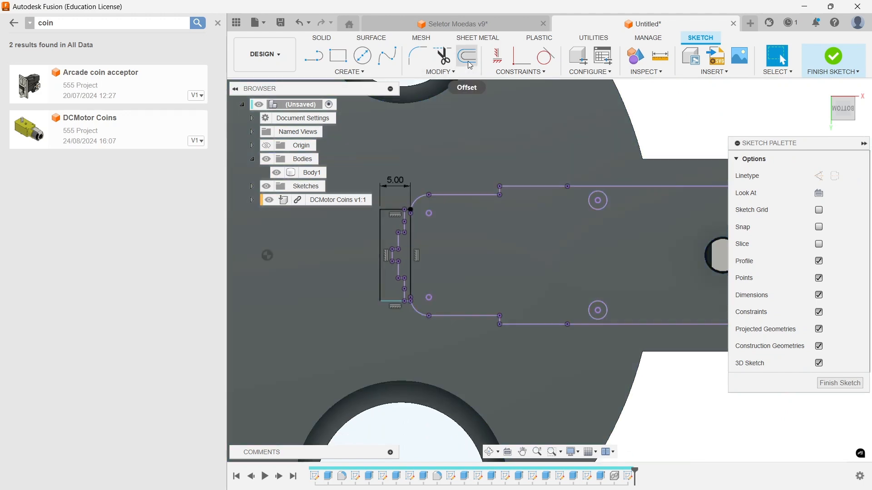
click(470, 65)
scroll(470, 84, down, 2)
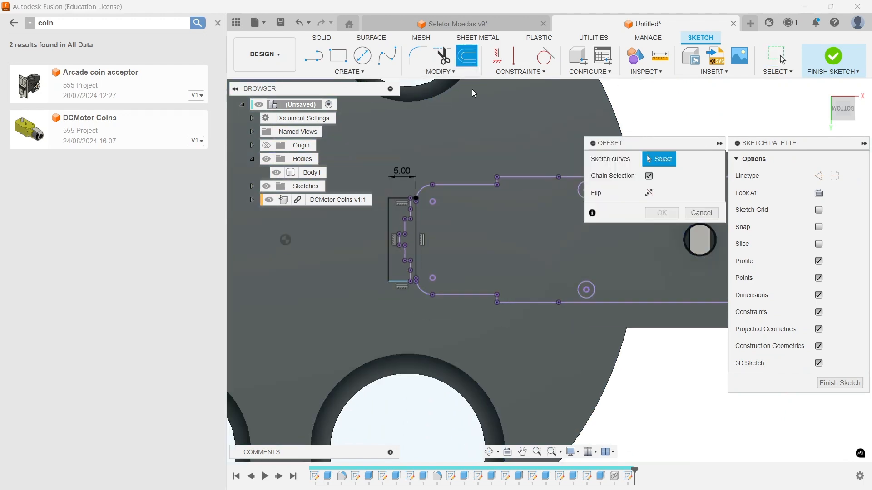
click(527, 174)
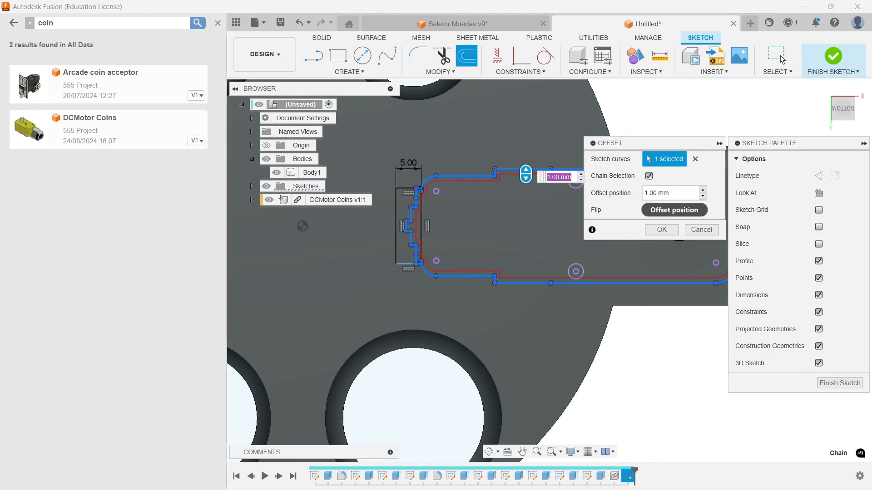
key(Return)
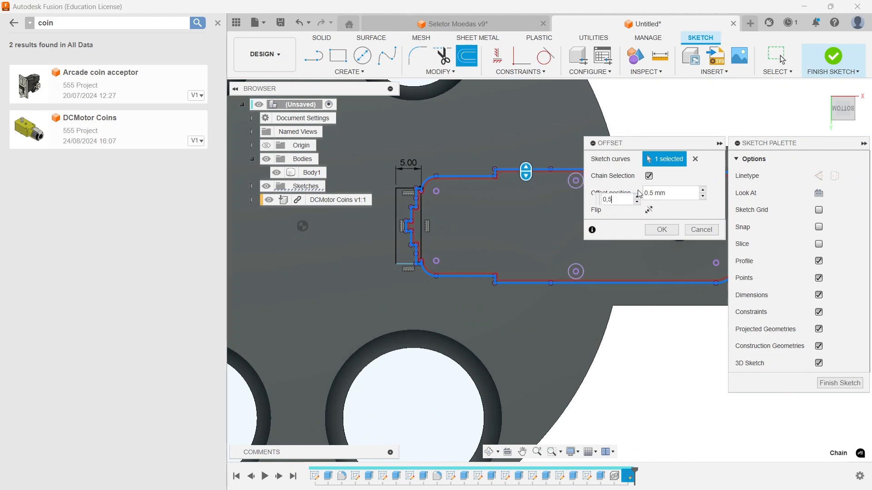
click(649, 217)
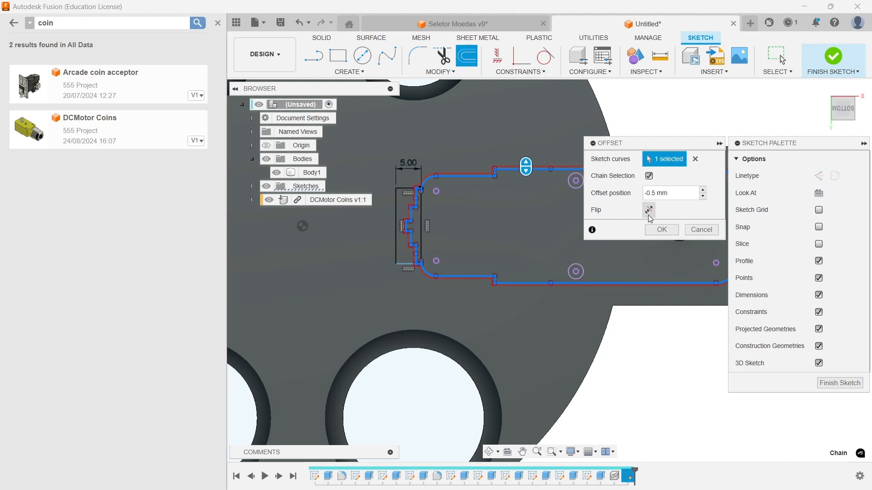
scroll(485, 184, up, 5)
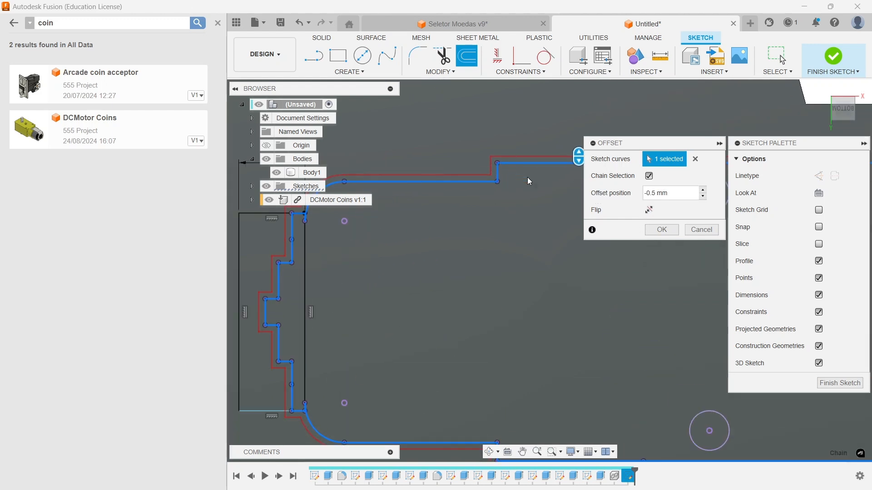
scroll(532, 181, down, 3)
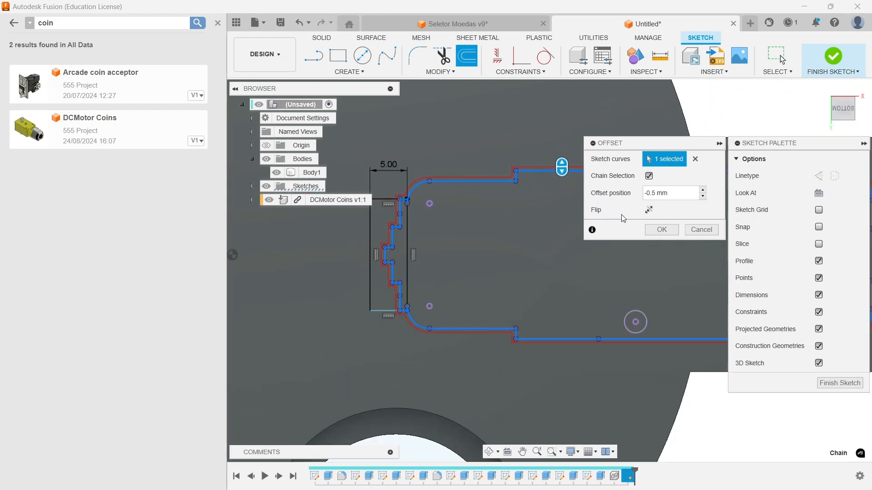
click(652, 230)
Step: Offset the rectangle at the motor's rear end outward by 0.5 mm
click(467, 60)
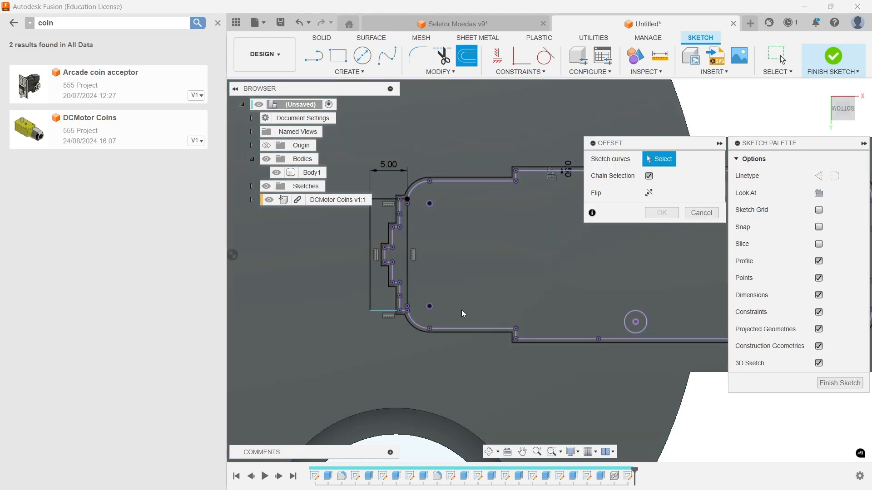
scroll(400, 291, up, 2)
click(393, 284)
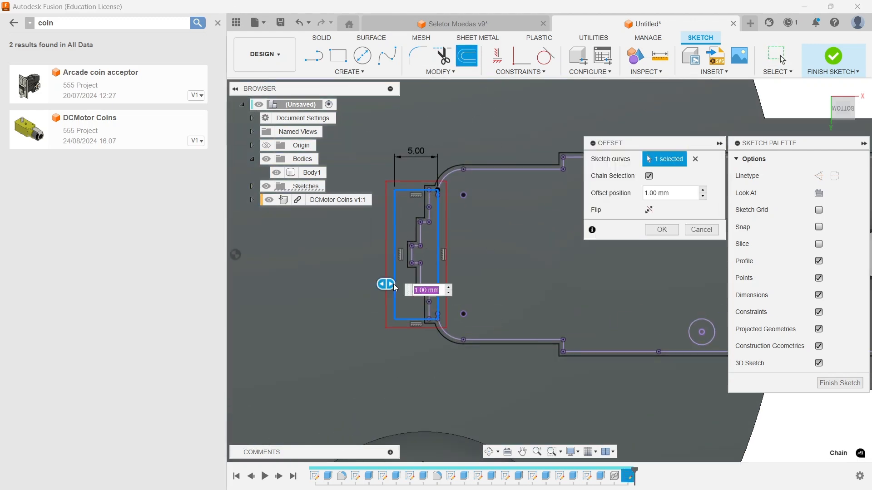
drag(670, 193, 649, 185)
click(662, 230)
scroll(554, 235, down, 4)
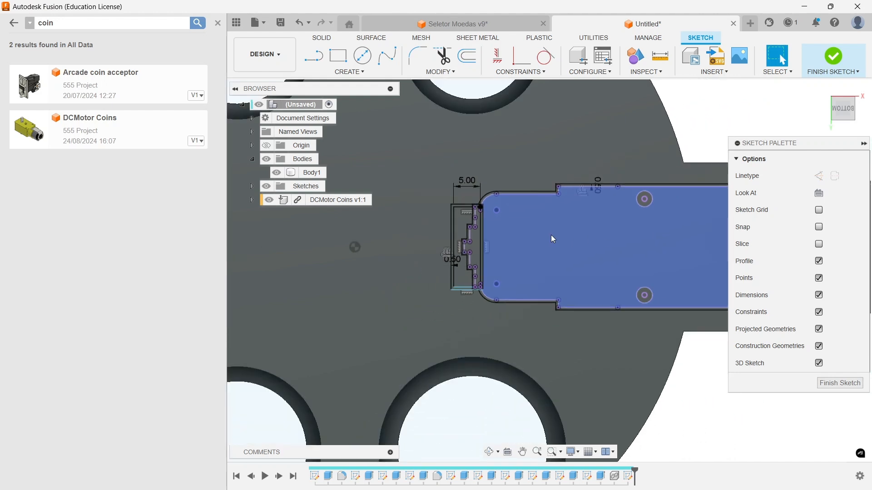
Step: Finish the sketch and cut all regions of the offset motor outline and rear rectangle, including the small circles, 23 mm deep into the underside
click(829, 68)
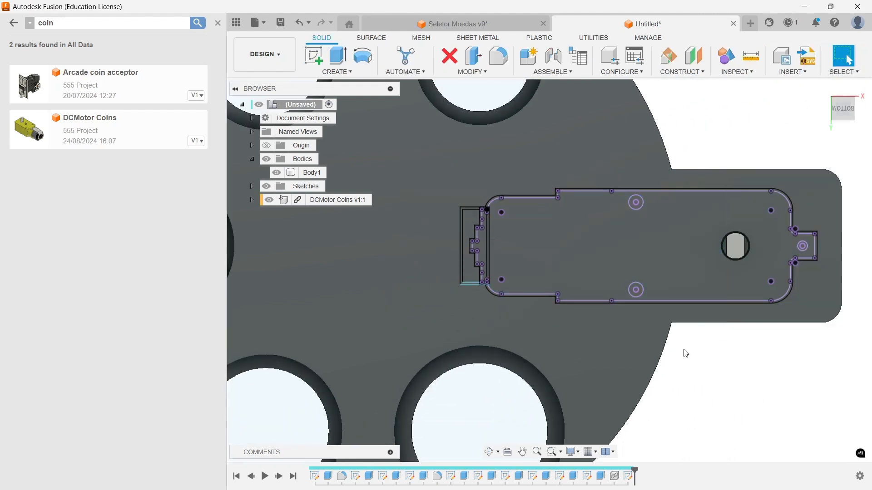
scroll(451, 222, up, 4)
scroll(489, 204, up, 3)
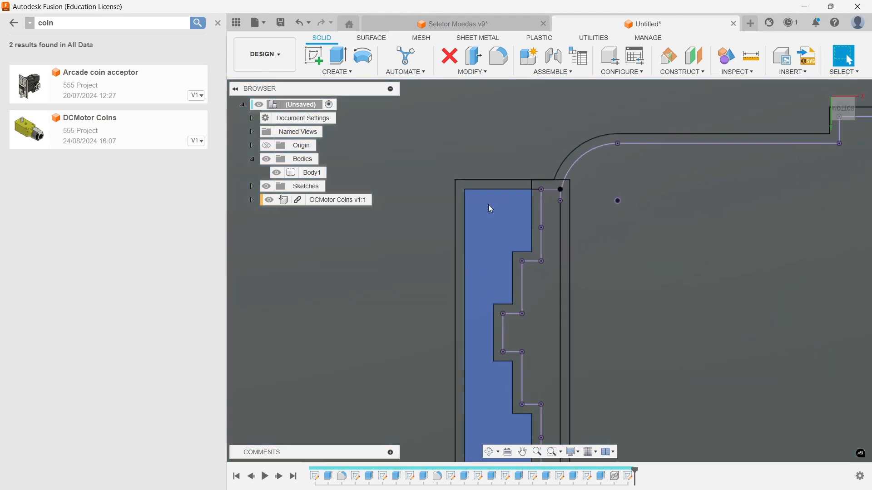
click(338, 56)
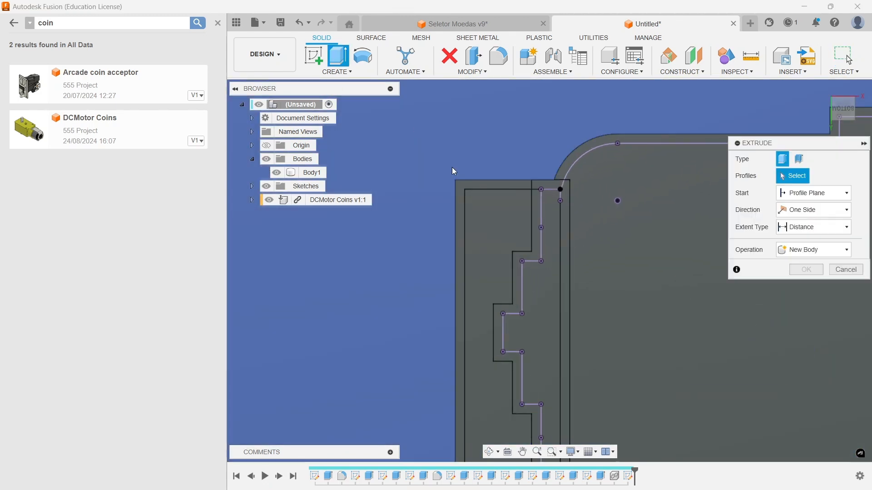
scroll(483, 205, up, 3)
click(480, 156)
scroll(491, 223, down, 3)
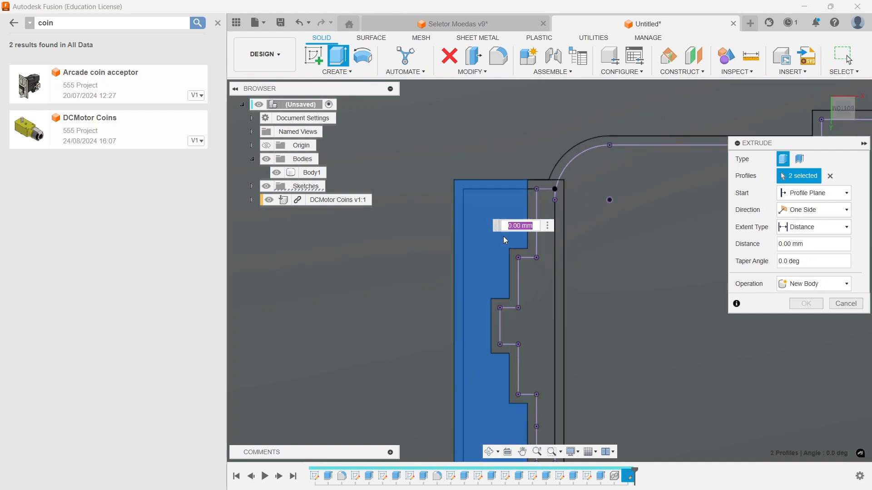
click(530, 262)
click(542, 274)
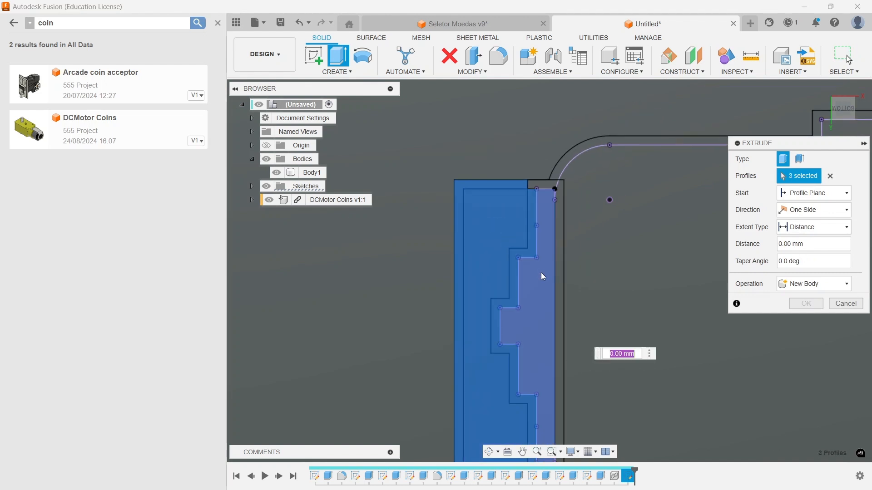
click(541, 185)
click(562, 180)
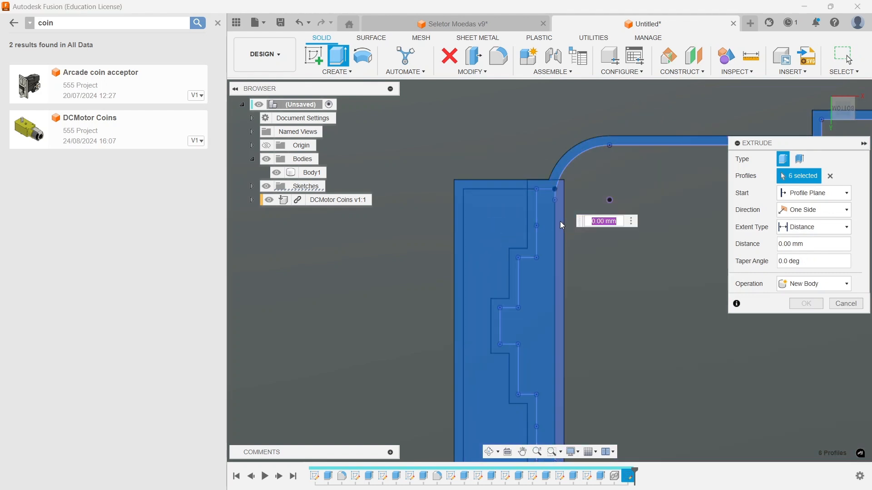
scroll(425, 204, down, 3)
click(551, 267)
scroll(484, 365, up, 4)
click(505, 313)
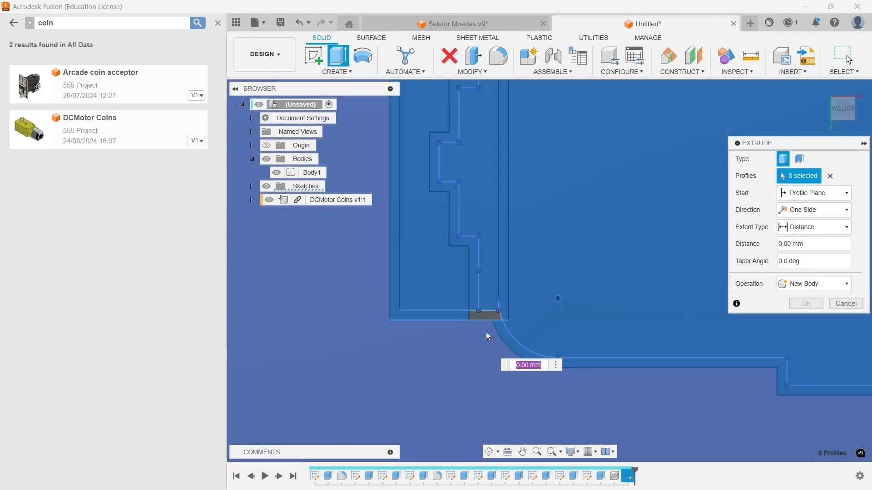
click(486, 312)
scroll(440, 326, down, 6)
scroll(664, 337, up, 4)
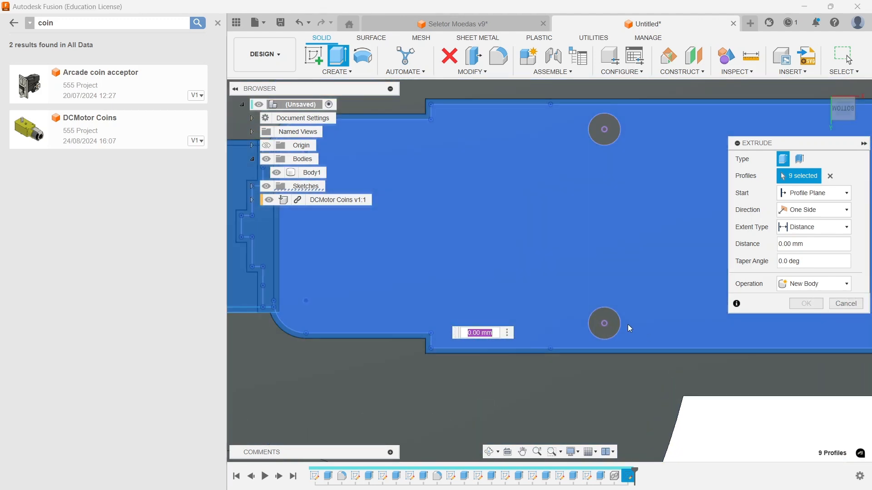
click(612, 325)
click(607, 140)
scroll(468, 249, down, 4)
scroll(466, 252, down, 2)
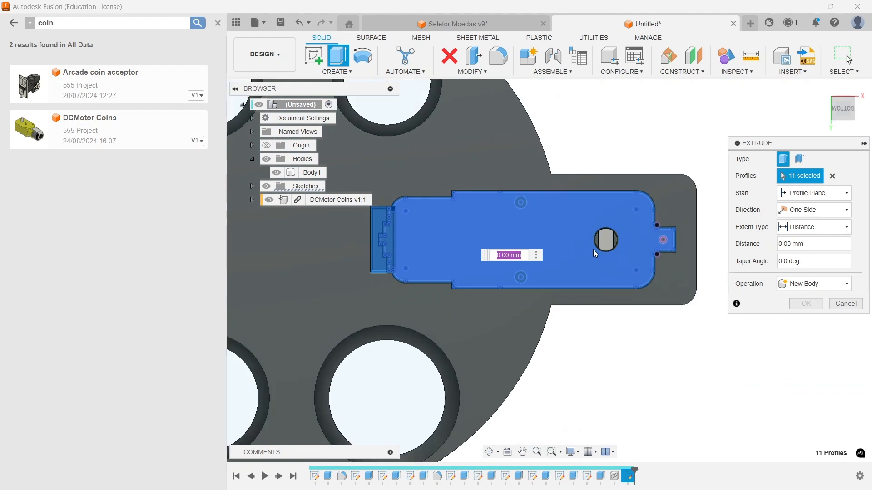
scroll(598, 252, up, 5)
click(624, 224)
scroll(496, 284, down, 4)
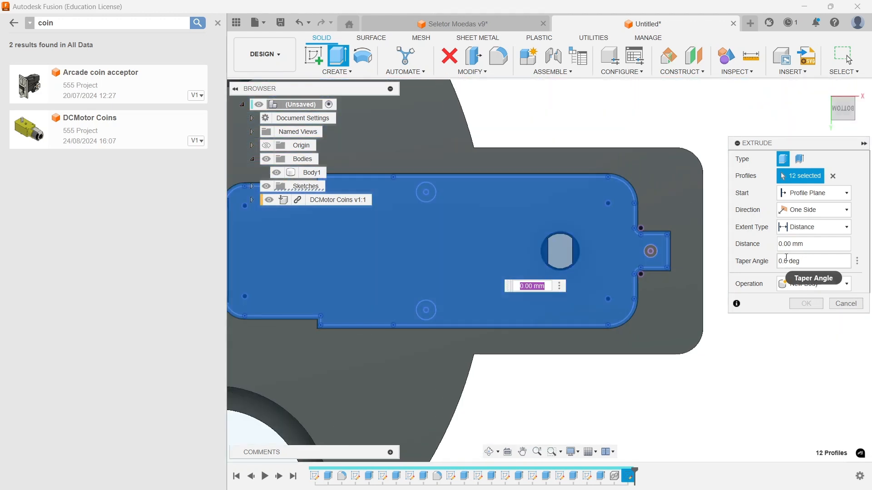
drag(843, 109, 805, 152)
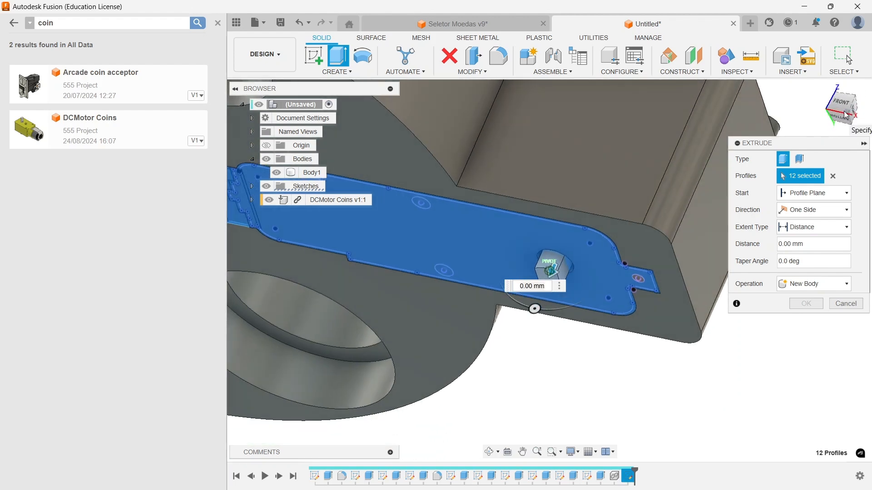
drag(551, 271, 570, 227)
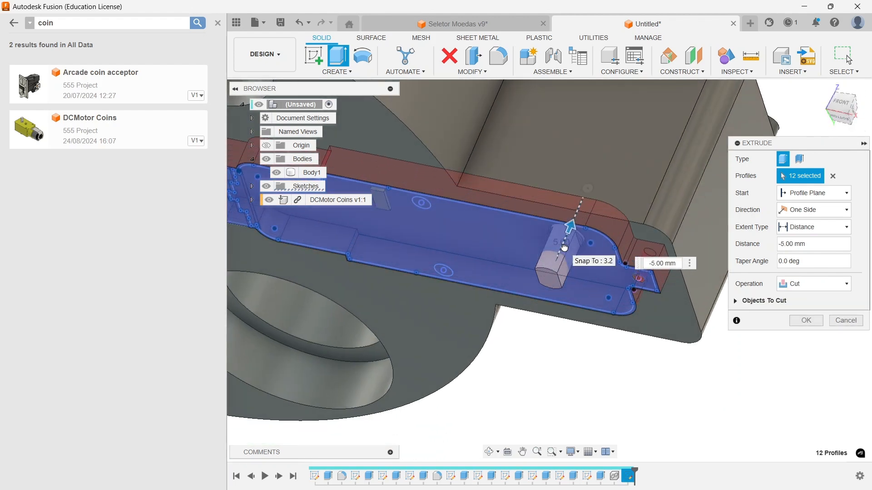
text(-23)
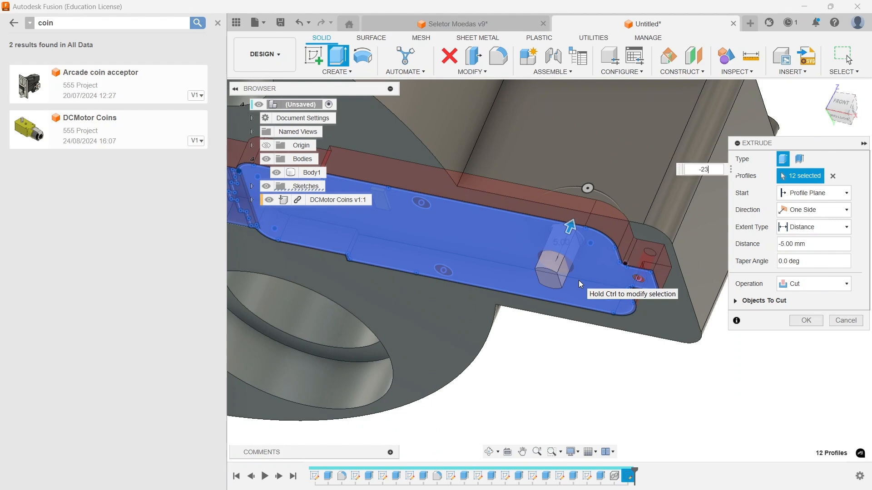
key(Return)
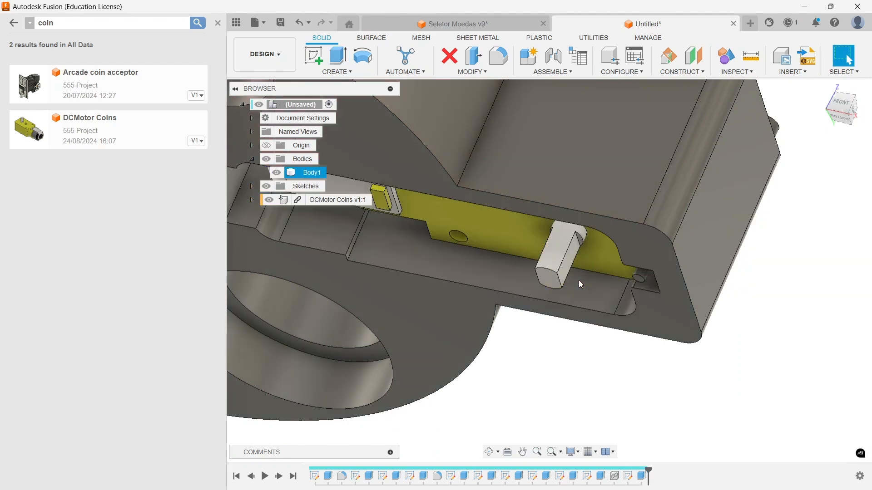
Step: Examine the DC motor's fit in the underside pocket and the overall shape of the base
scroll(596, 324, down, 4)
click(507, 452)
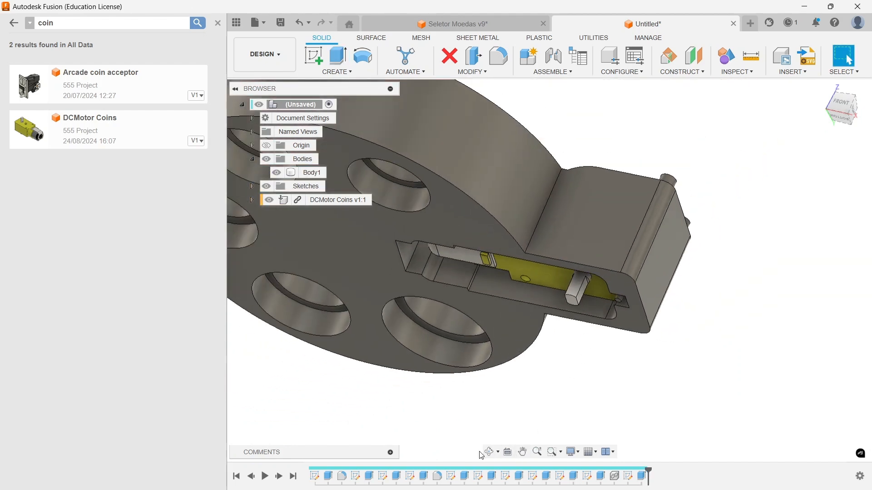
click(505, 362)
scroll(535, 231, up, 6)
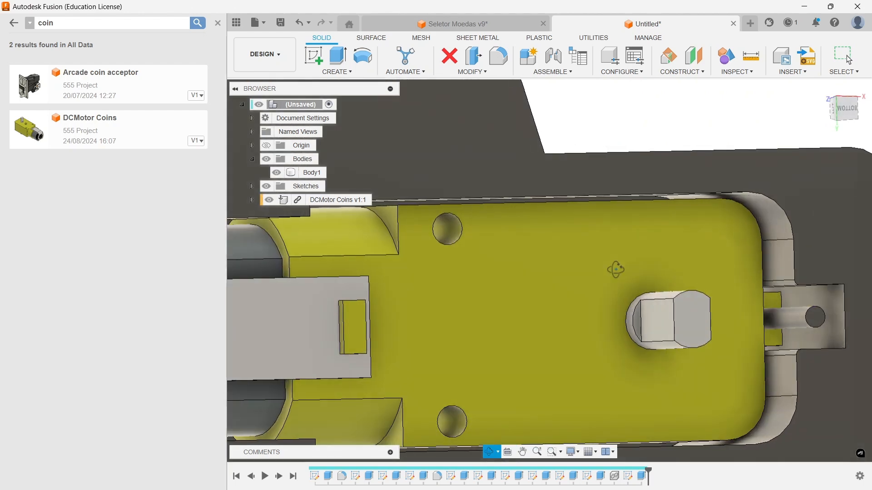
drag(616, 269, 588, 270)
scroll(590, 269, down, 5)
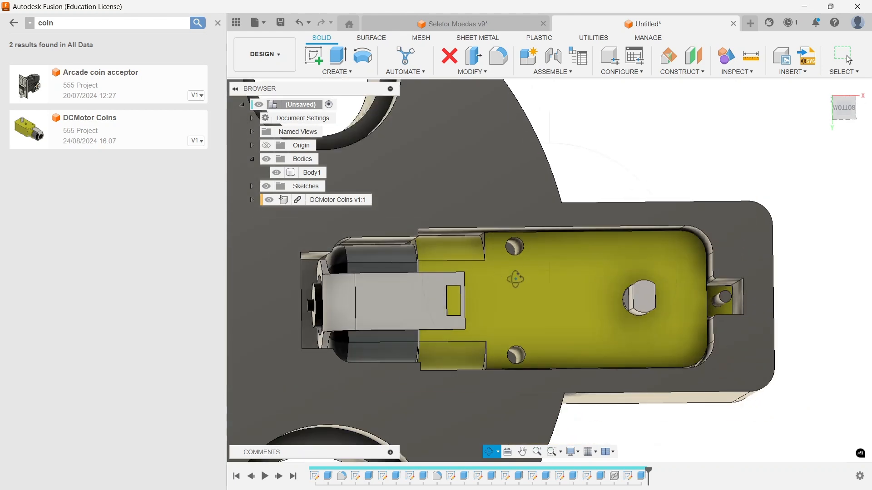
drag(516, 279, 589, 185)
shift+middle_drag(590, 185, 637, 277)
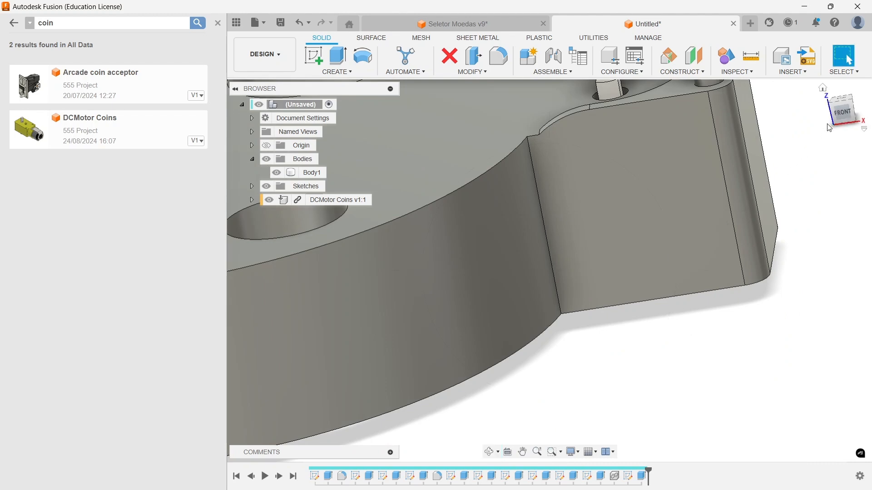
click(824, 89)
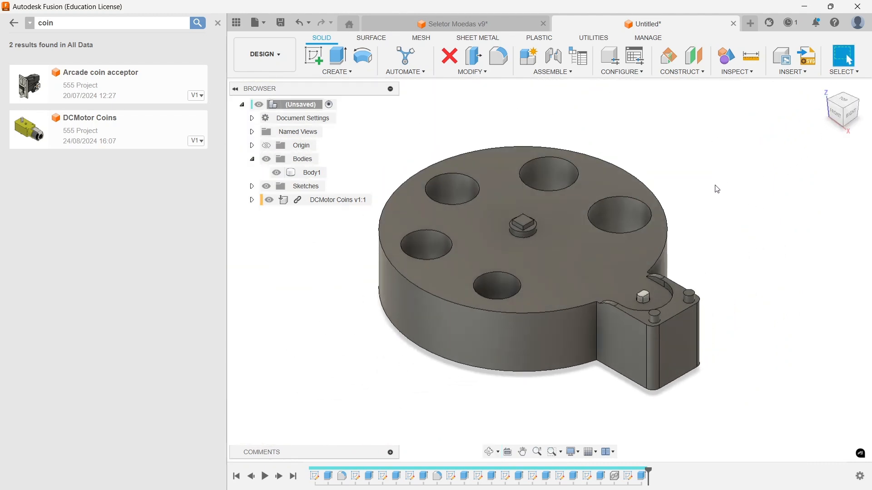
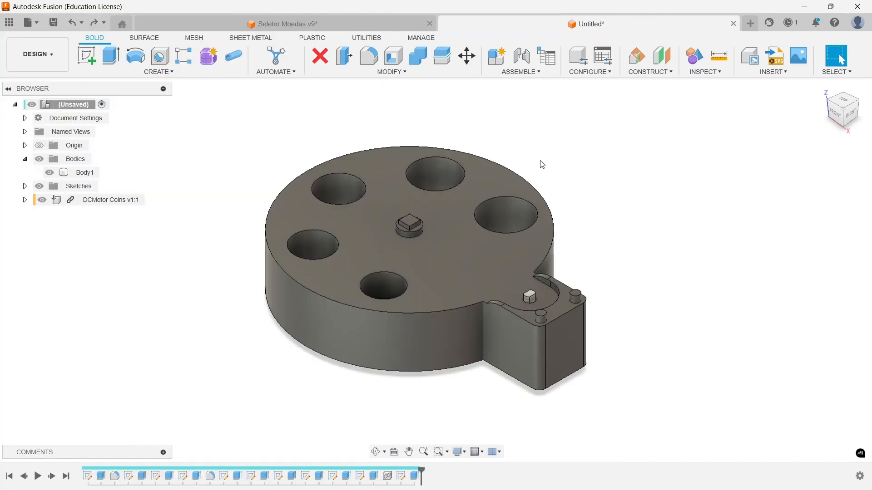
Step: Apply the plastic appearance EPX 150 - Air Baked (with Carbon M2 M3 L1 3D Printers) to the motor base body
click(397, 74)
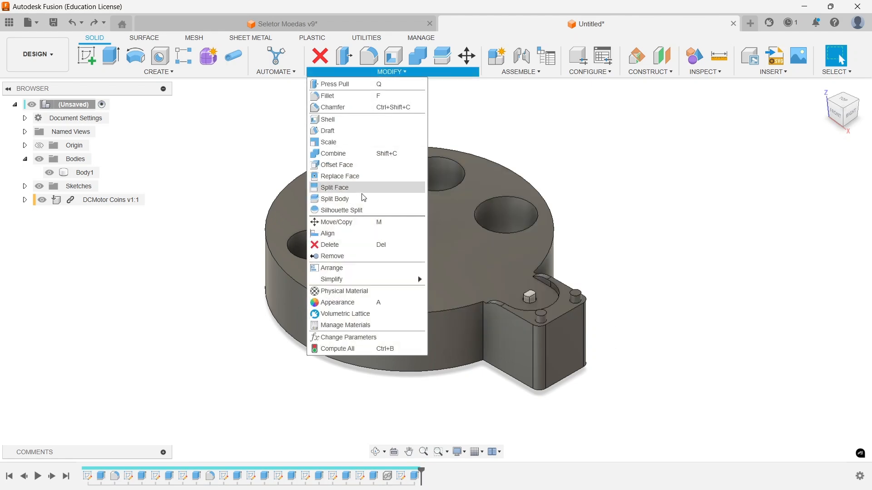
click(366, 305)
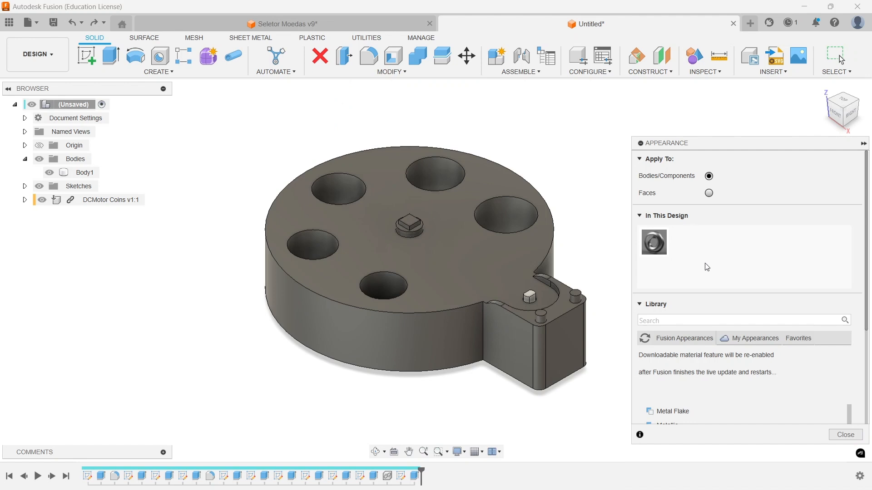
scroll(715, 282, down, 5)
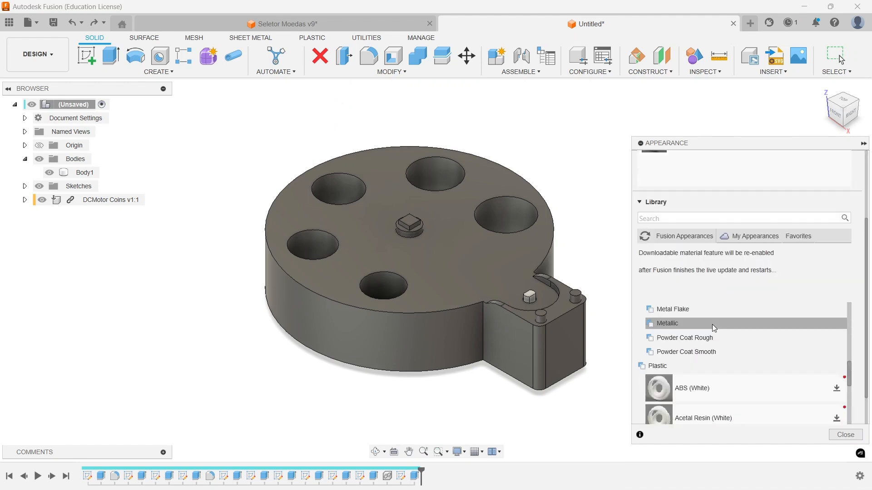
scroll(713, 329, up, 10)
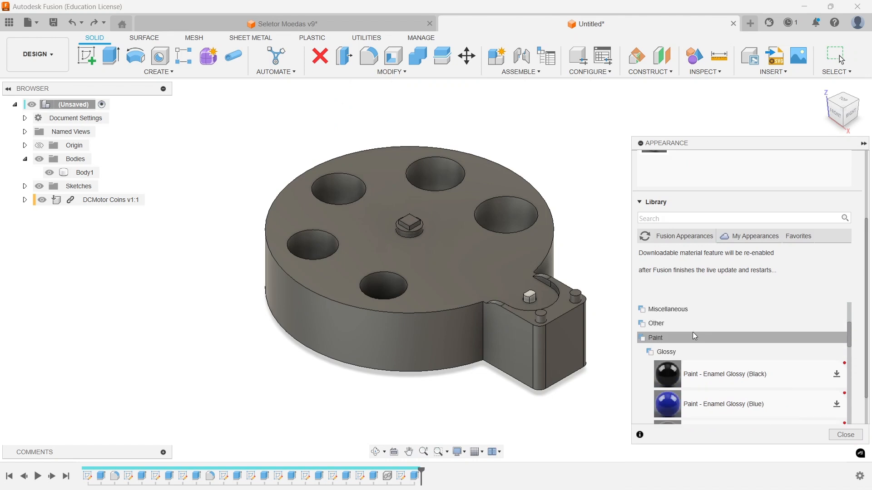
scroll(695, 336, down, 8)
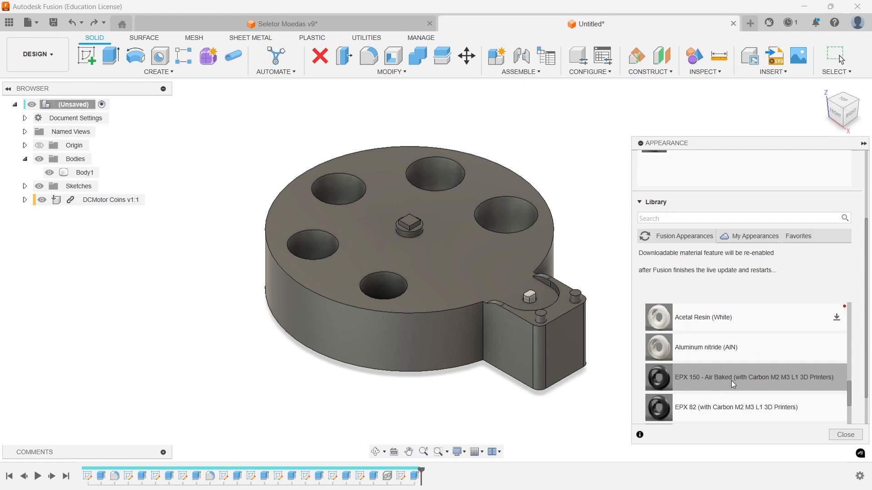
drag(732, 385, 506, 268)
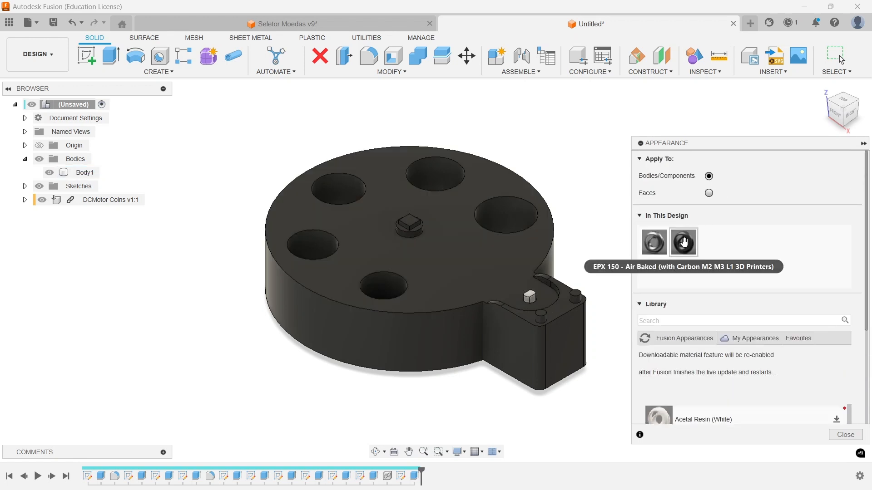
Step: Duplicate the EPX 150 - Air Baked appearance and set the copy's colour to RGB 0, 220, 255
right_click(698, 248)
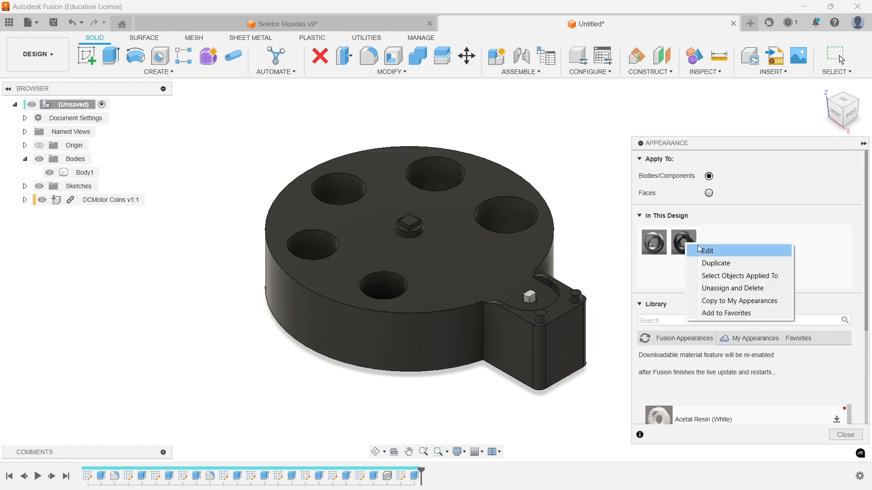
click(722, 264)
right_click(717, 245)
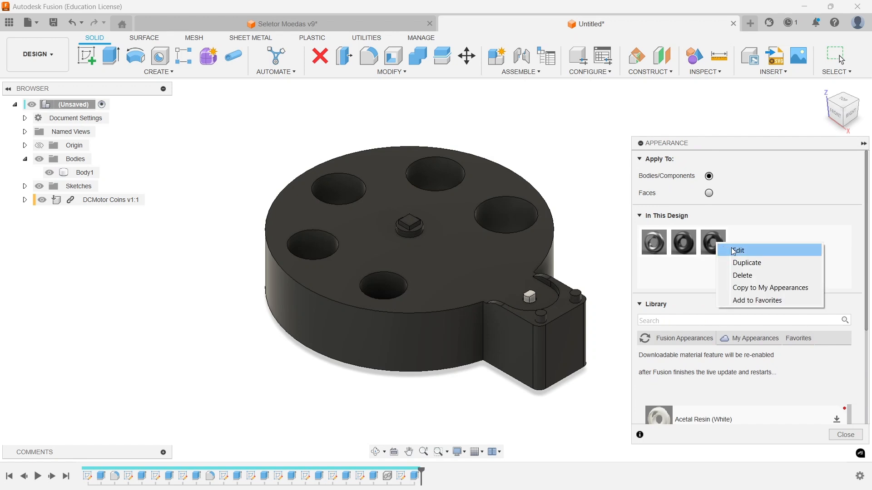
click(733, 251)
click(712, 242)
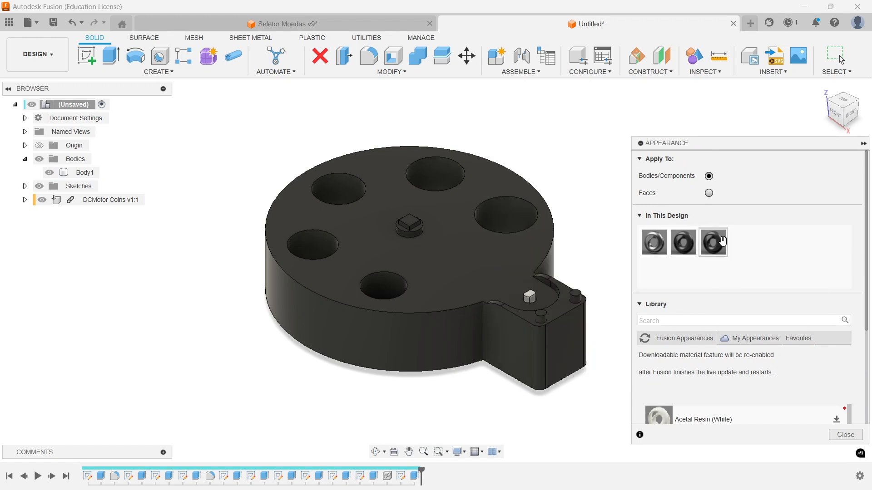
right_click(713, 242)
click(726, 251)
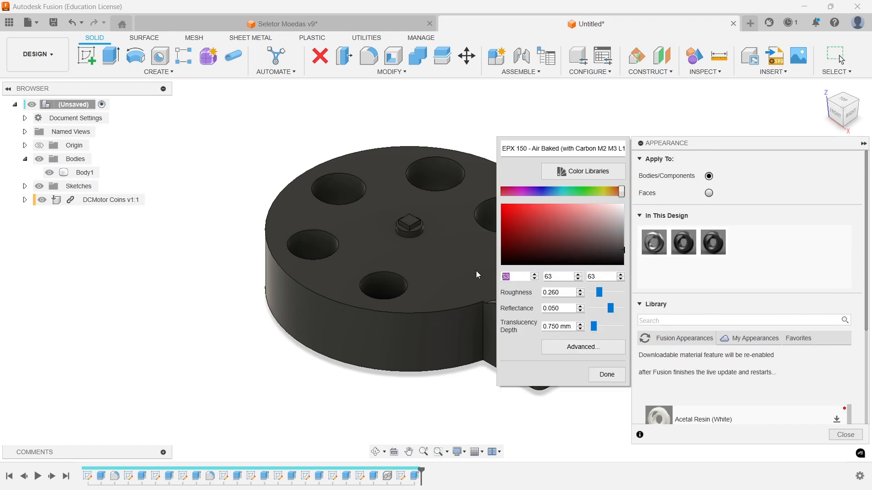
text(0)
key(Tab)
text(220)
key(Tab)
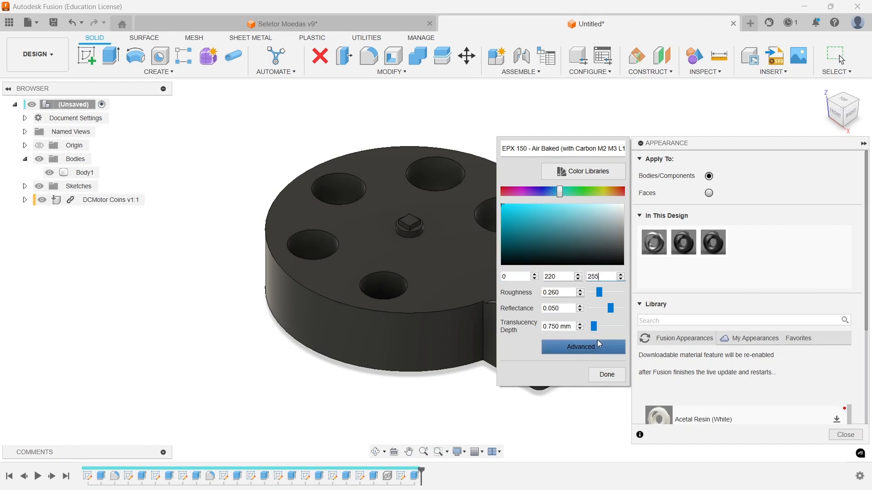
click(607, 374)
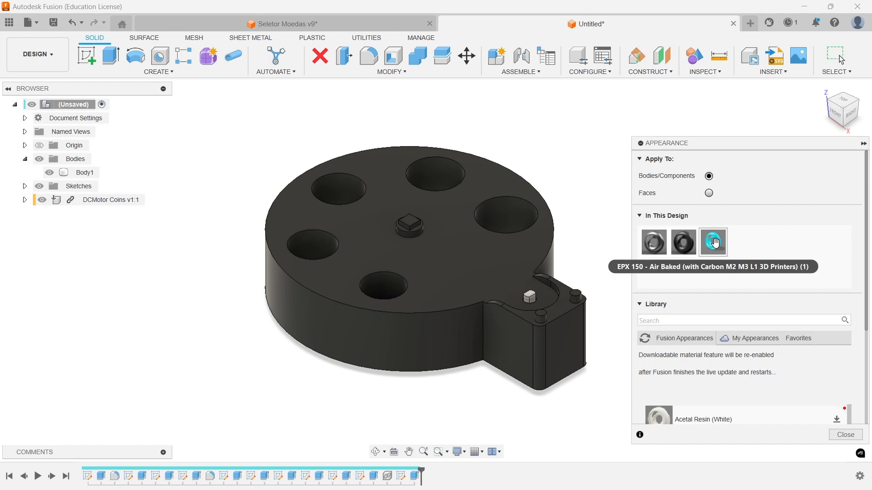
Step: Apply the cyan copy of the EPX 150 appearance to the motor base body and collapse the Appearance dialog
drag(714, 245, 518, 245)
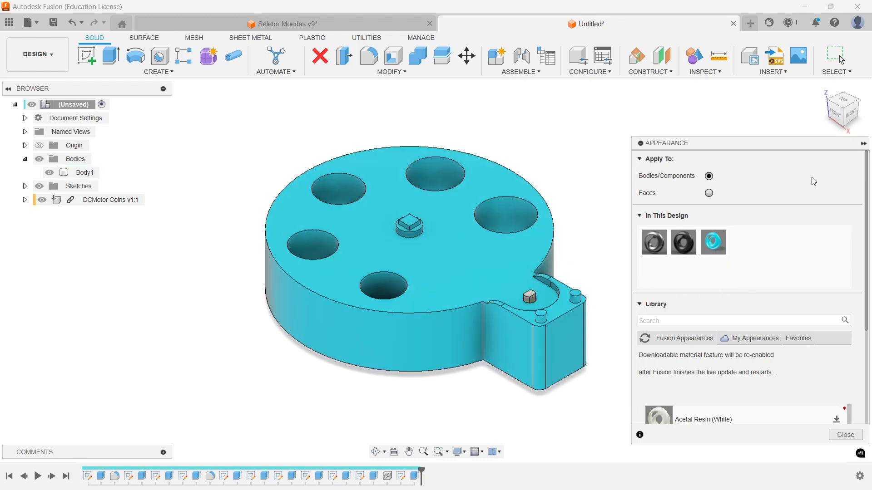
click(863, 143)
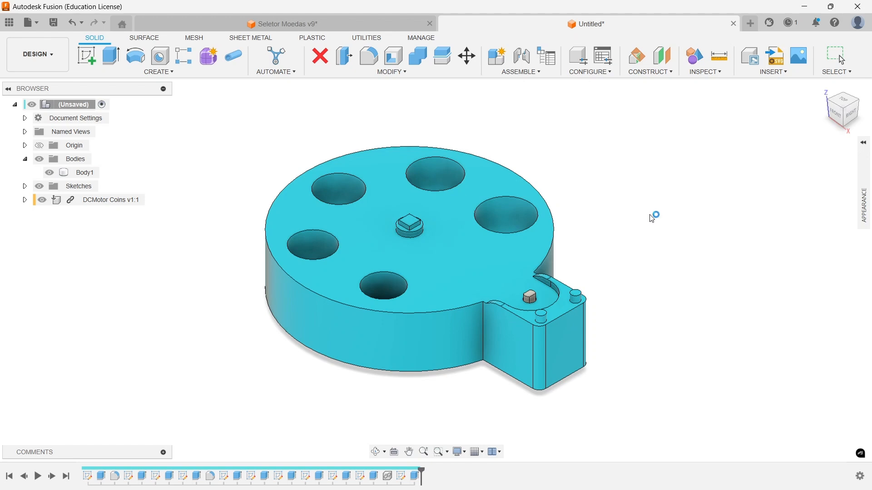
click(376, 452)
drag(424, 286, 664, 214)
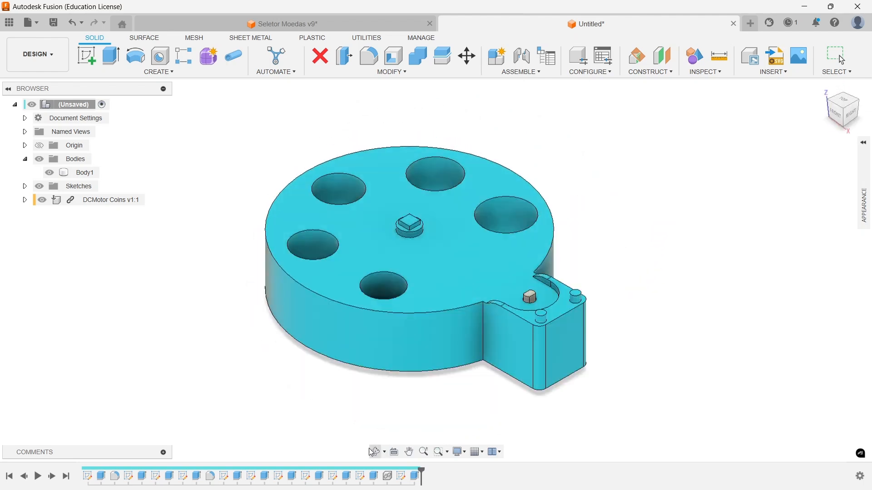
Step: Inspect the cyan motor base from the opposite side to check its coin holes, arm and motor shaft
click(376, 451)
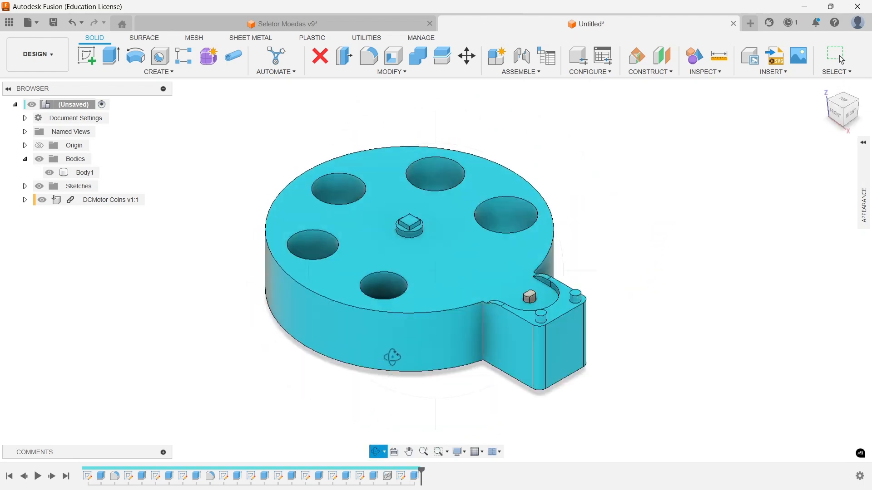
drag(393, 358, 486, 382)
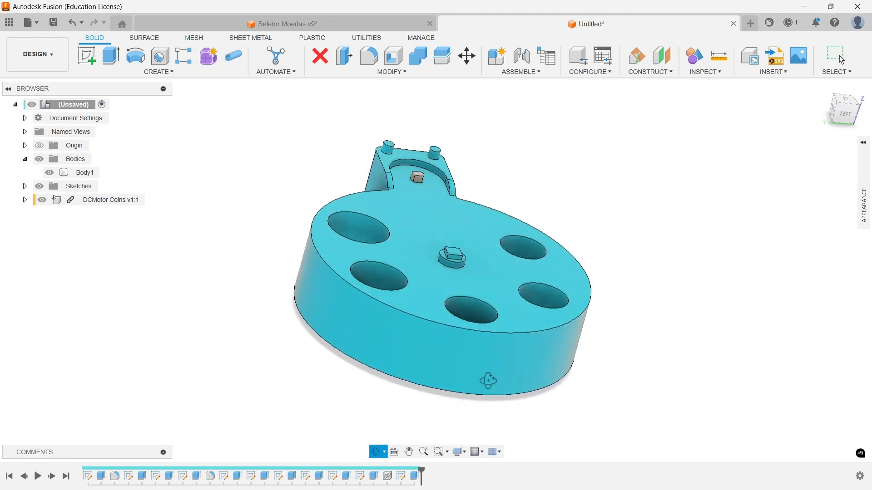
drag(487, 381, 429, 389)
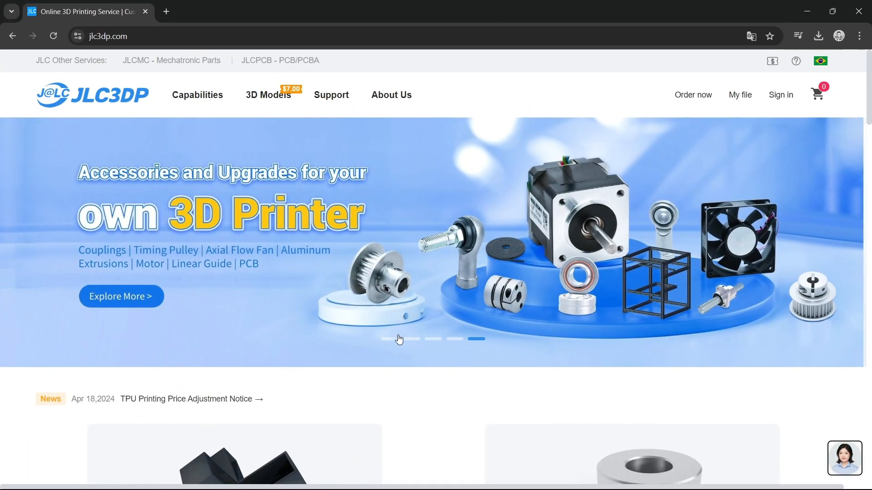
Step: Switch to the JLC3DP website in the browser and look through the promotional banners on its home page
click(391, 340)
click(408, 339)
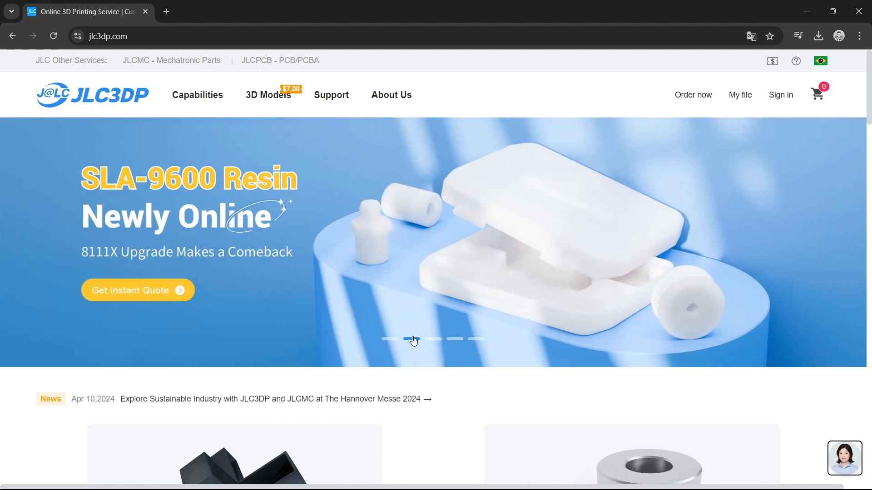
click(433, 340)
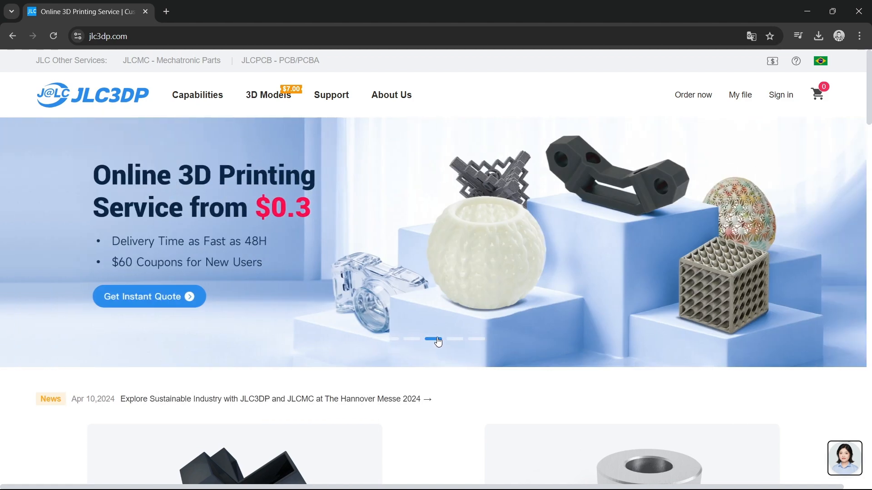
click(454, 339)
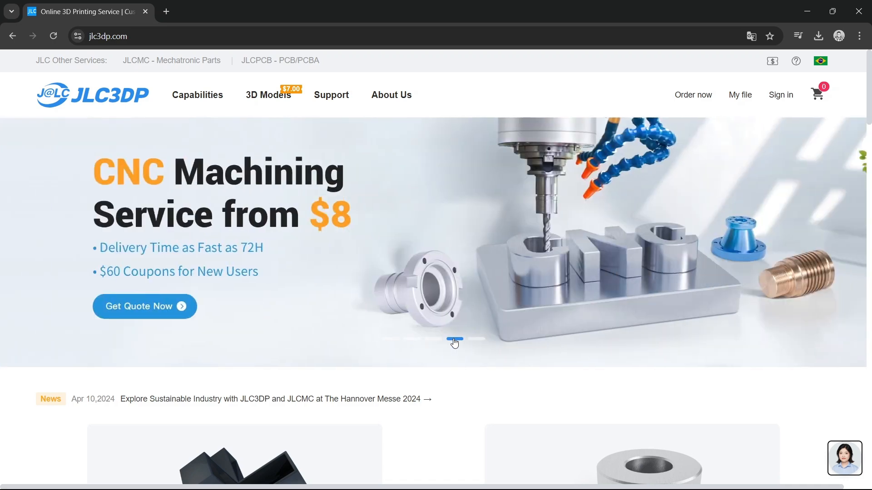
click(479, 340)
mouse_move(433, 345)
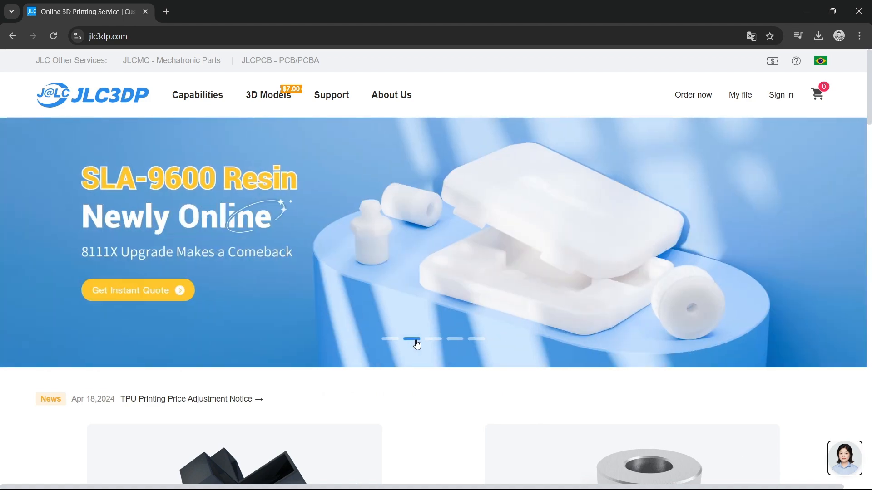
Step: Read the home page's 3D Printing and CNC Machining service descriptions and the How It Works section
scroll(419, 366, down, 2)
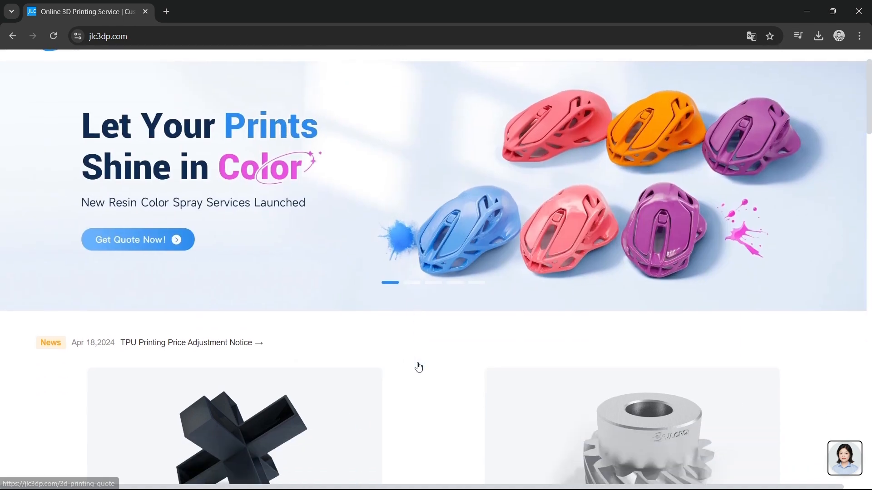
scroll(420, 367, down, 3)
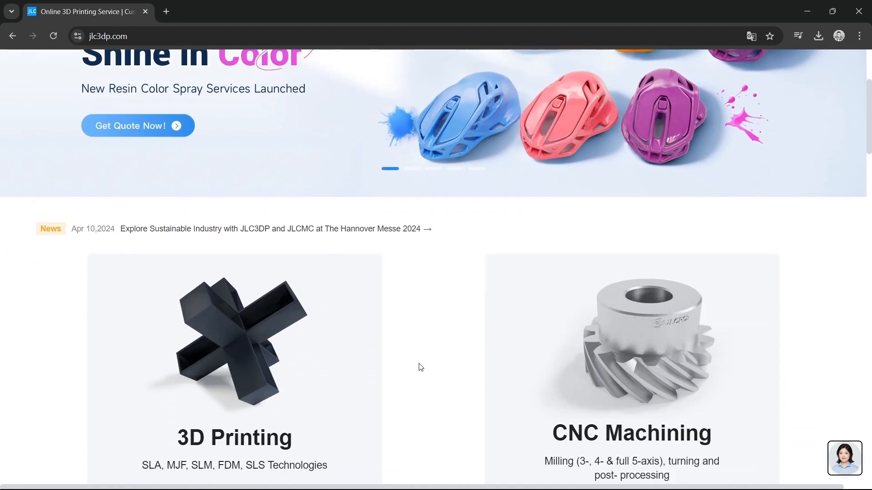
scroll(421, 368, down, 1)
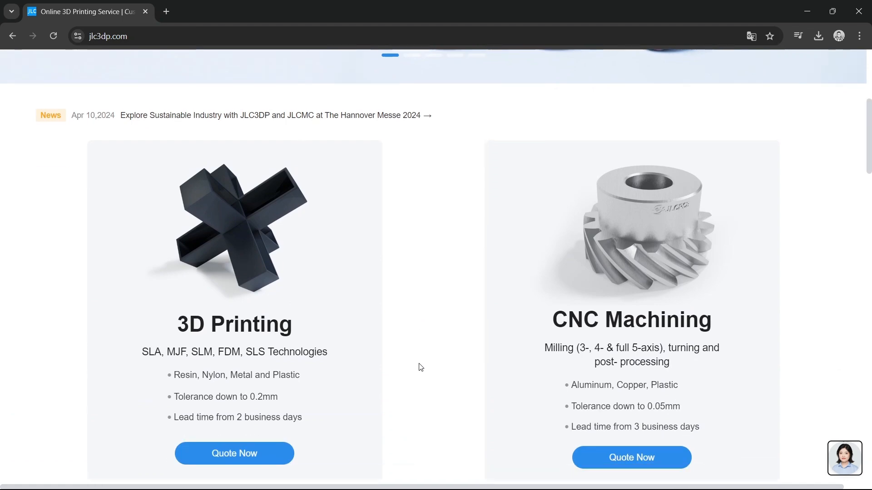
scroll(421, 368, down, 5)
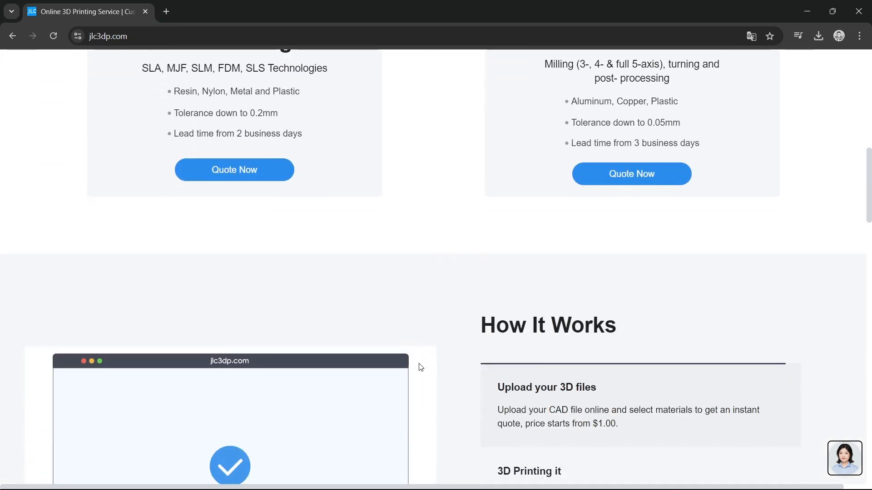
scroll(421, 367, down, 4)
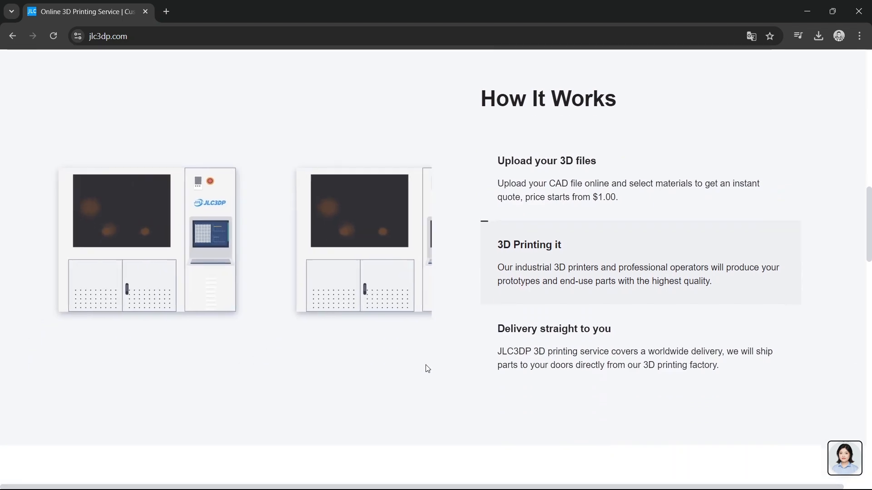
Step: Browse the sample gallery of 3D printed and CNC machined parts, advancing it to see further materials
scroll(426, 368, down, 4)
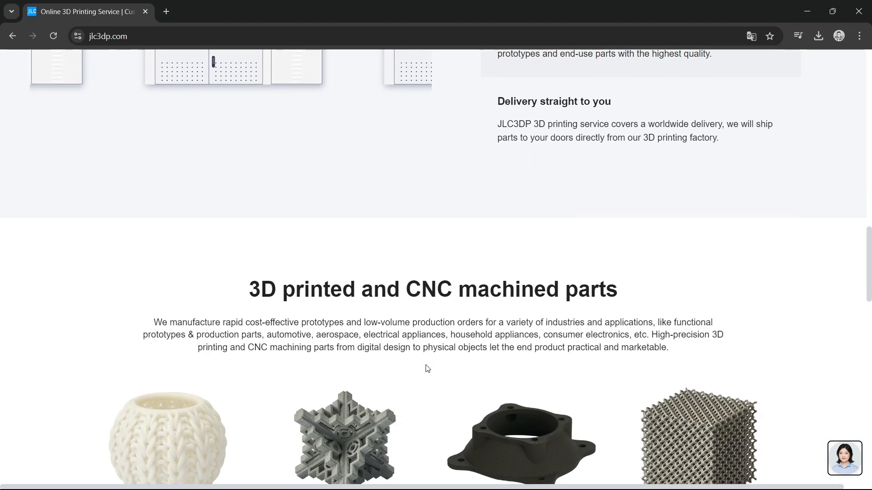
scroll(427, 368, down, 2)
scroll(426, 367, down, 1)
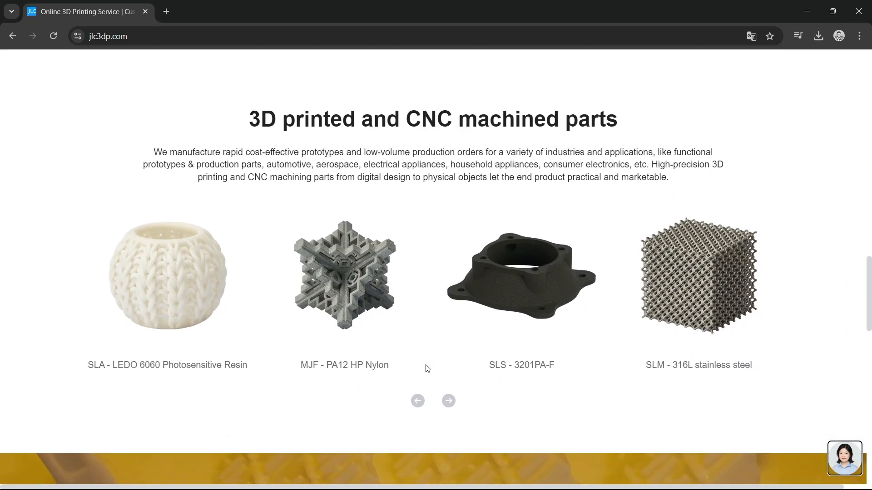
scroll(430, 370, down, 2)
click(448, 288)
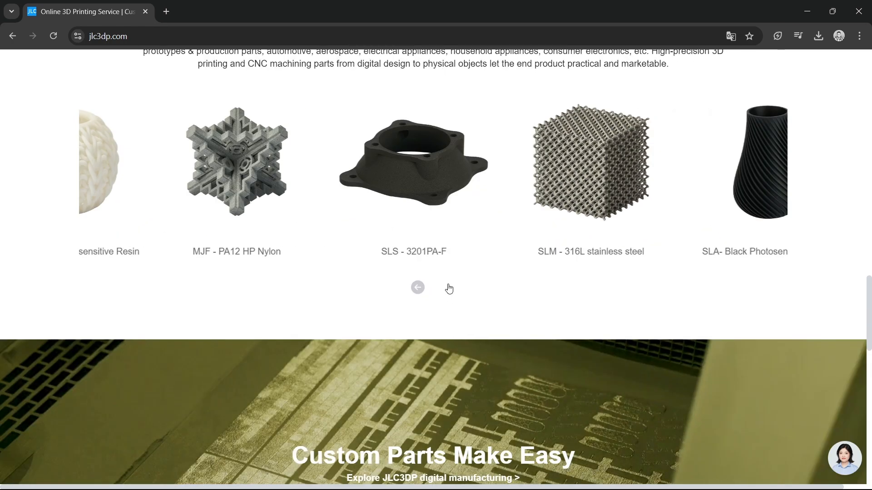